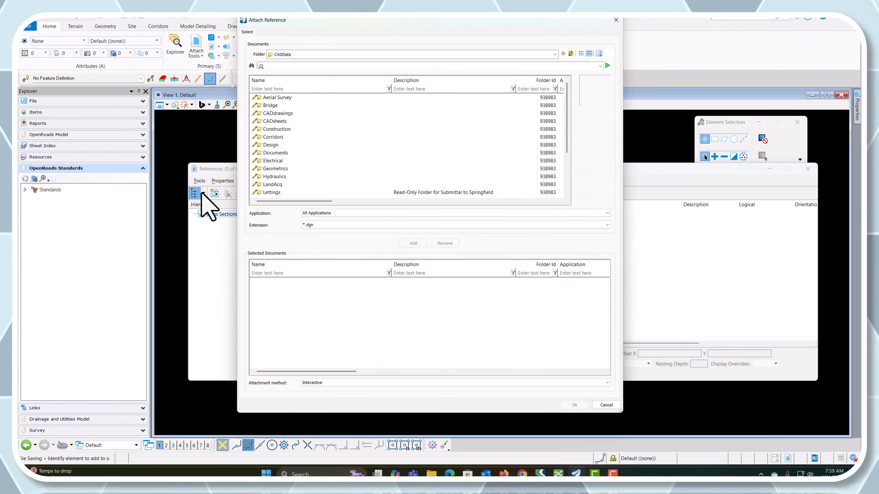
Step: Choose I_72 Master Model.dgn from the Corridors folder as the reference file to attach
click(274, 137)
double_click(274, 137)
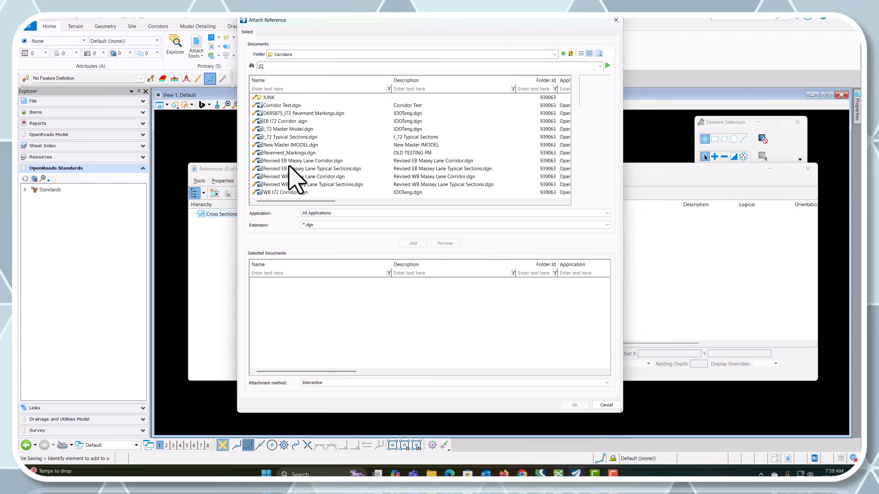
click(291, 129)
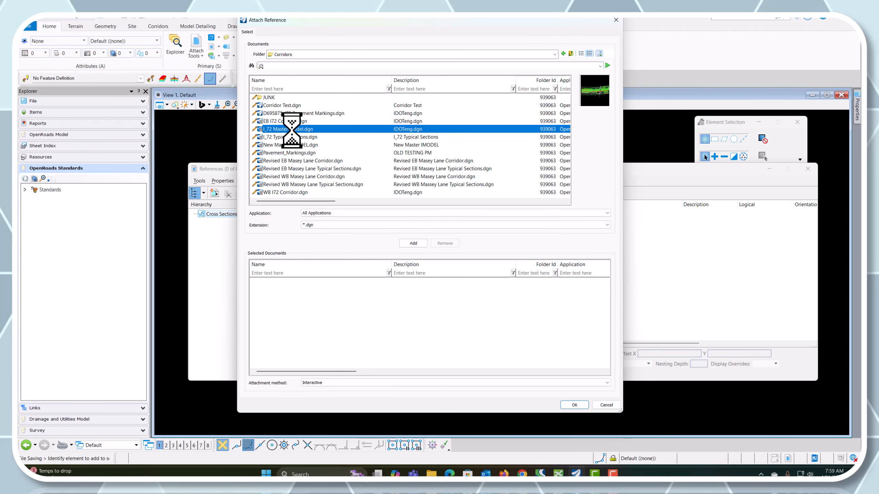
click(574, 405)
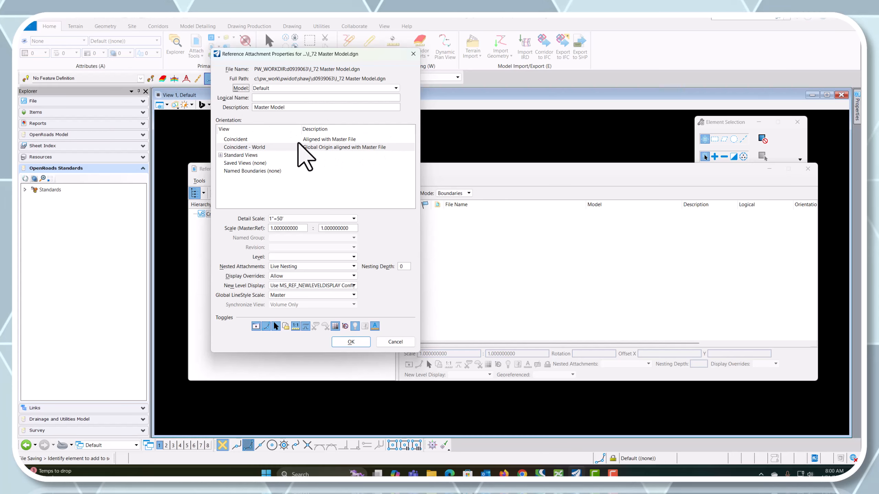
Step: Attach the master model with Coincident - World orientation and nesting depth 3, and fit the view to all files
click(248, 148)
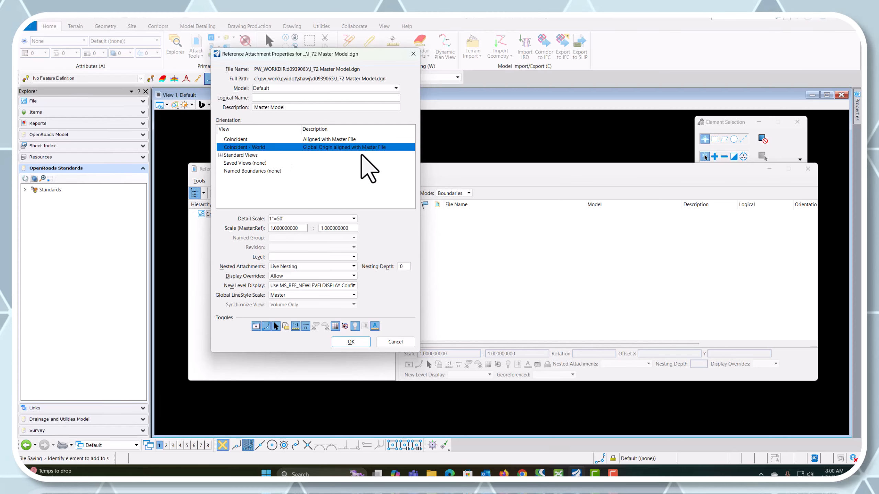
click(401, 266)
text(3)
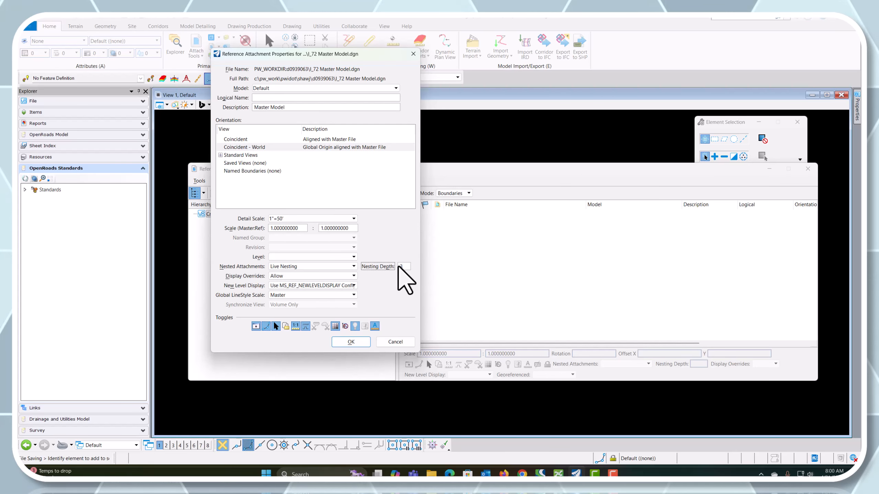
click(352, 342)
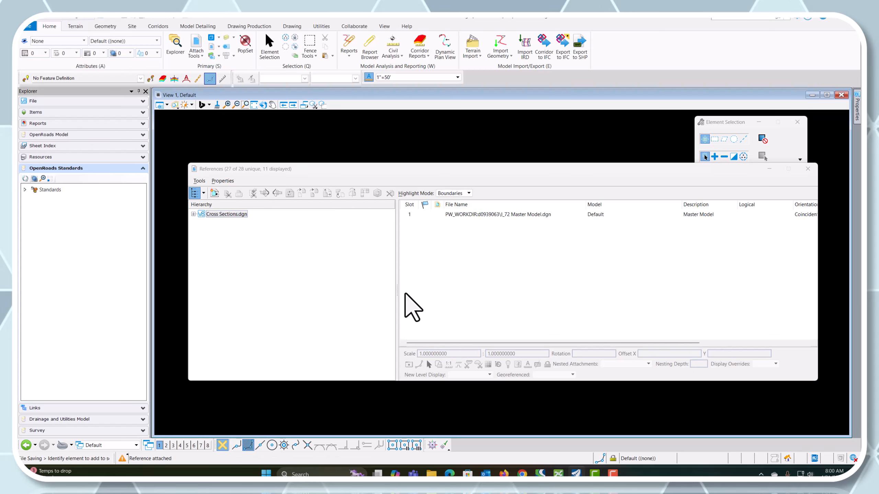
click(808, 168)
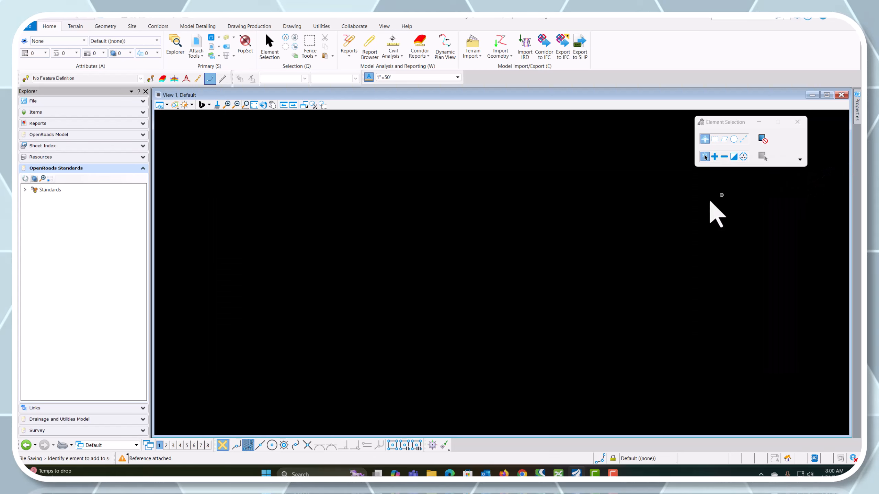
click(253, 106)
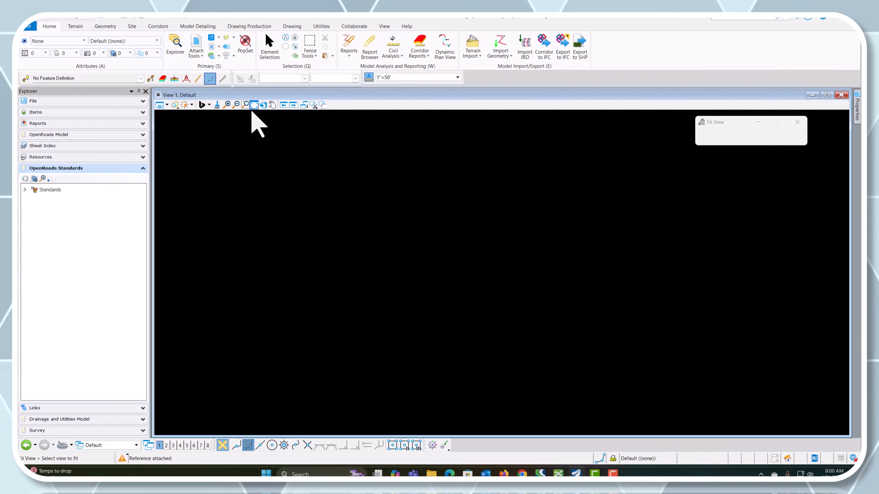
click(254, 114)
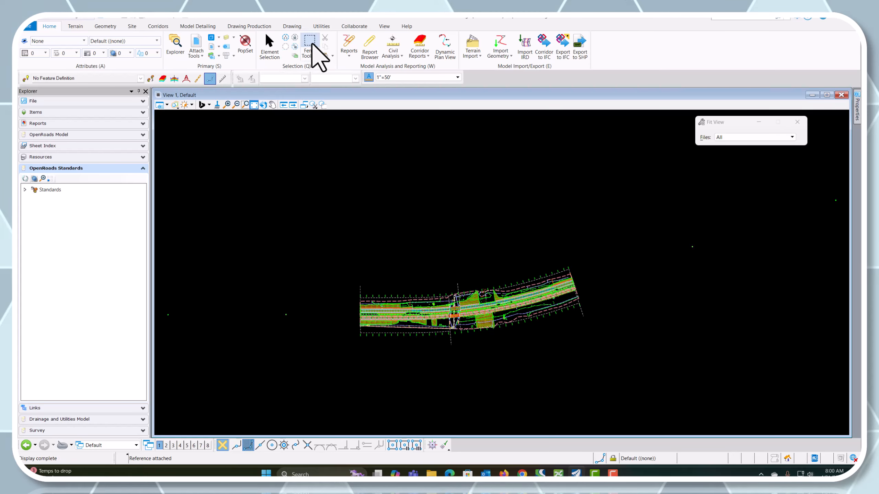
Step: Assign the IL83/2011-WF (Illinois West Zone, US Foot) geographic coordinate system from the favorites library to the file
click(321, 26)
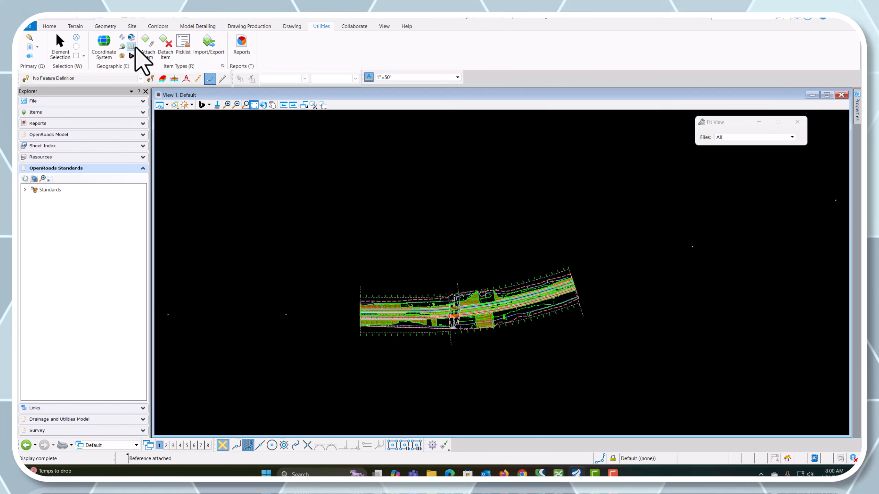
click(104, 43)
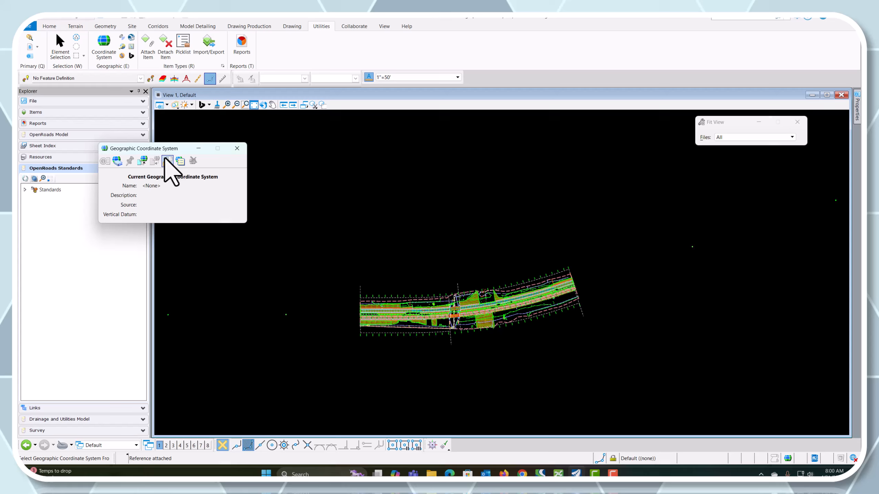
click(117, 160)
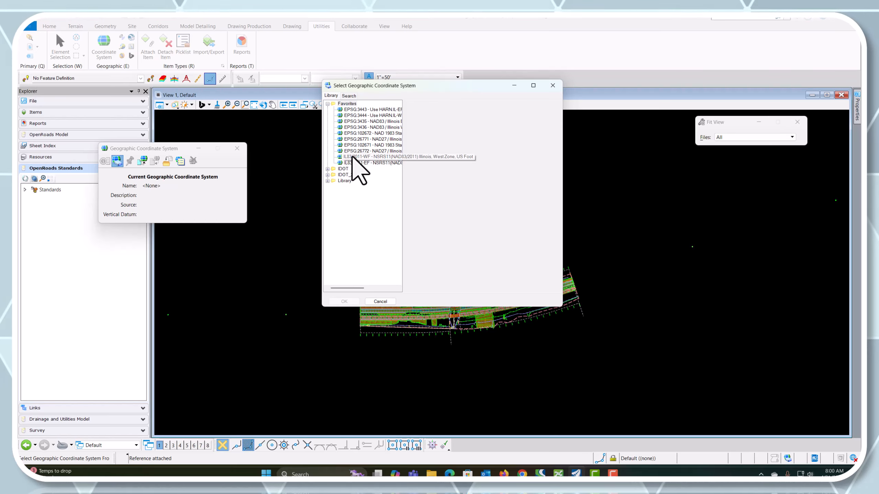
click(361, 158)
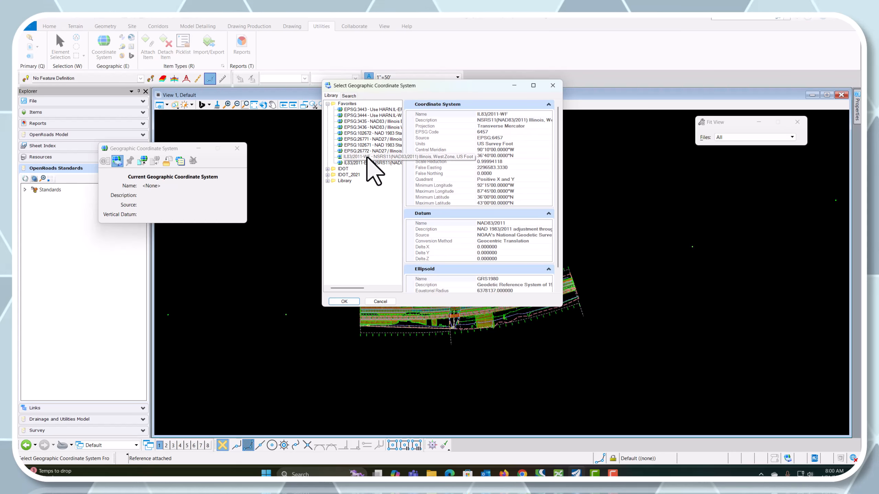
click(349, 303)
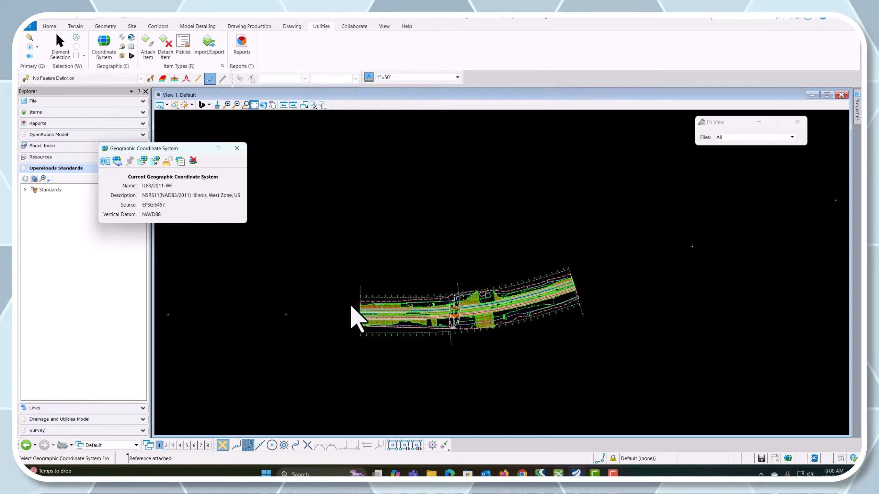
click(237, 148)
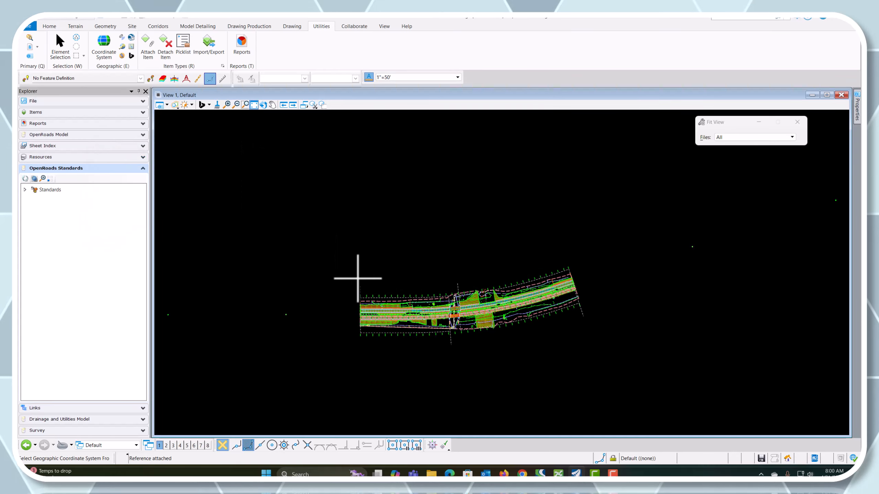
Step: Examine the nested references of I_72 Master Model.dgn and EB I72 Corridor .dgn, including the corridor's Default-3D reference
click(507, 314)
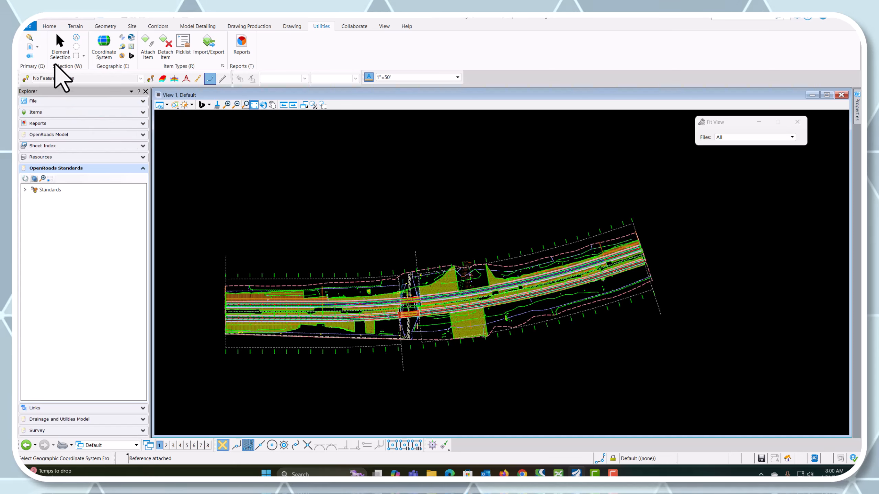
click(29, 46)
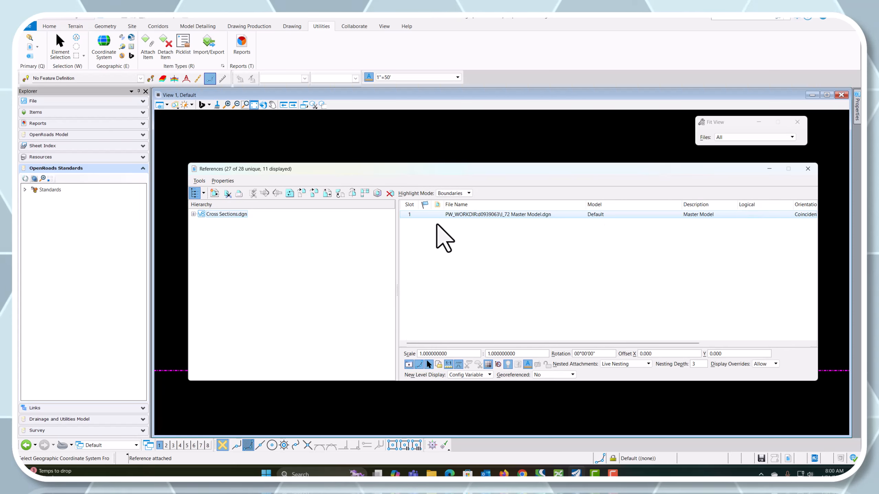
click(193, 214)
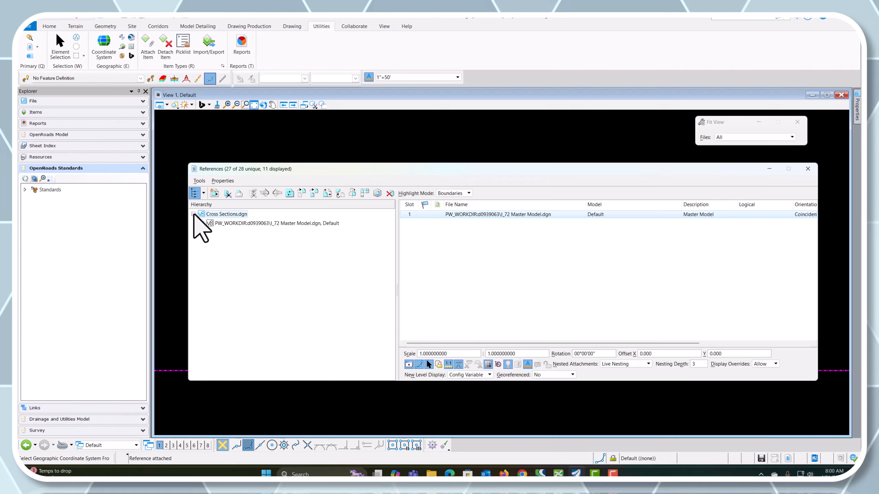
click(202, 223)
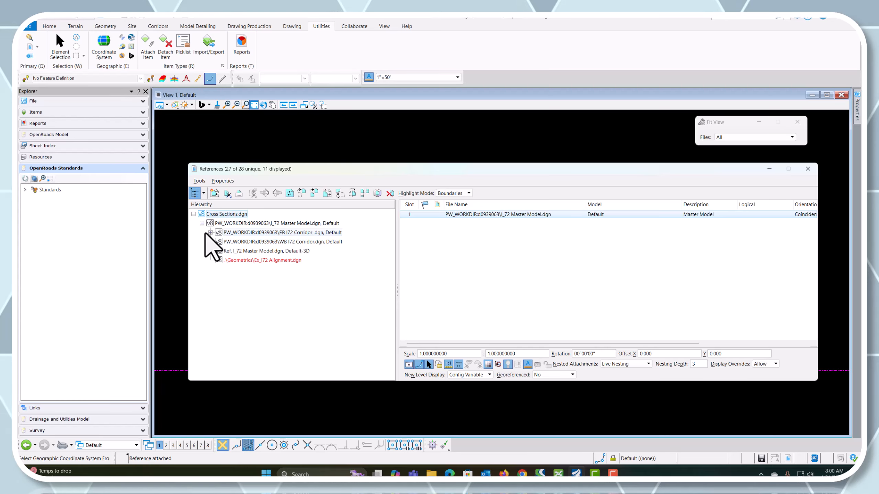
click(210, 232)
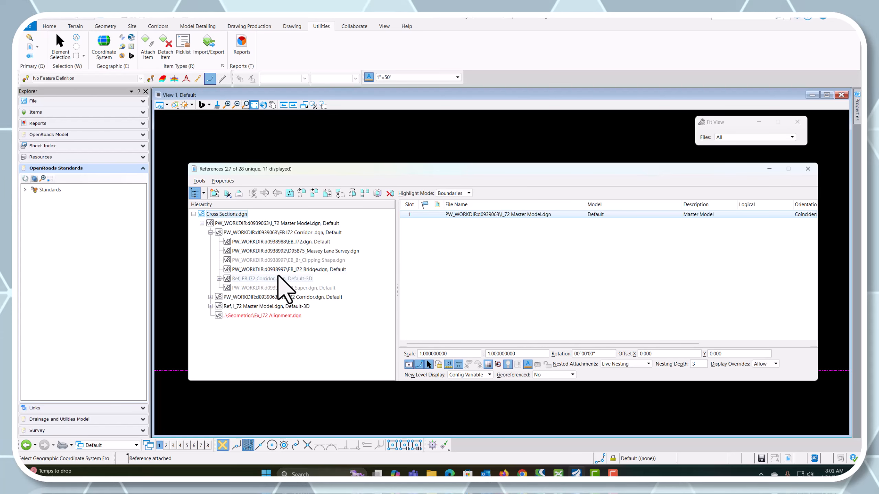
click(219, 279)
click(219, 278)
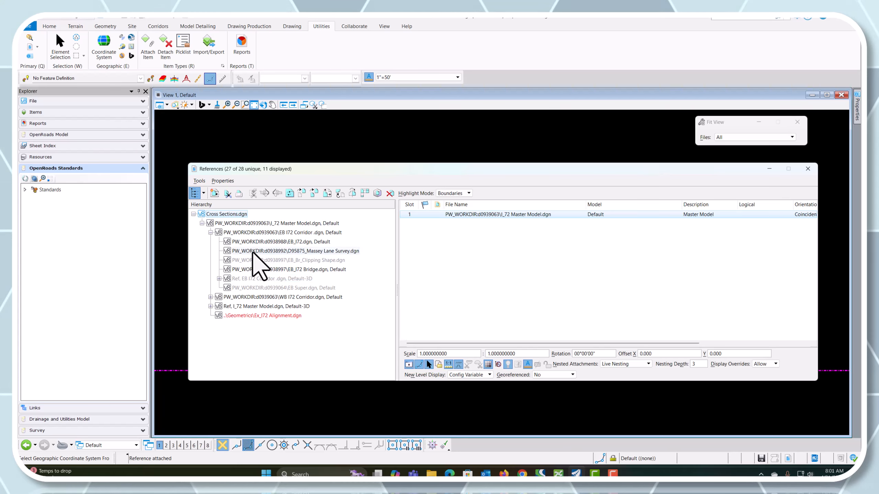
click(272, 232)
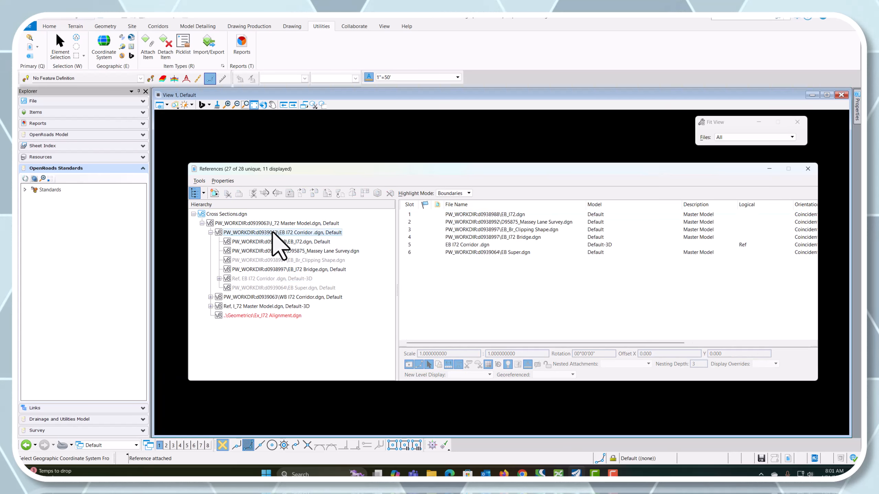
click(489, 245)
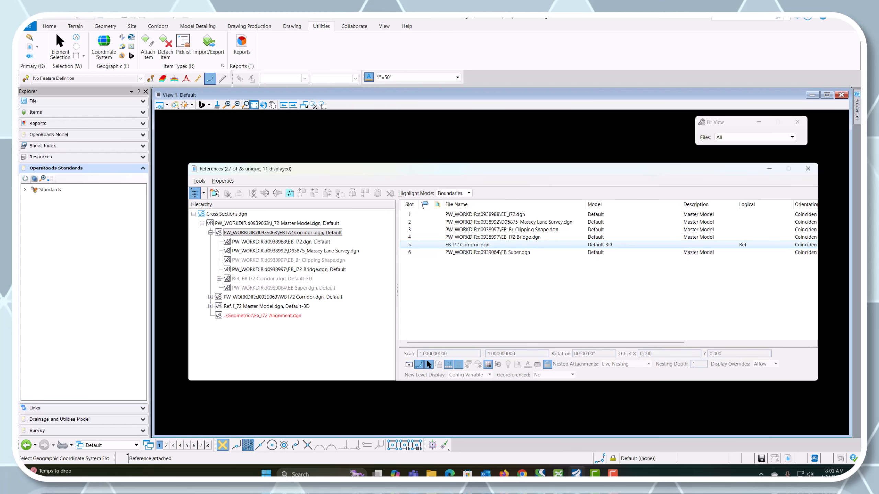
Step: Turn off the display of the EB and WB I72 Corridor Default-3D references nested under the master model's Default-3D reference
click(294, 306)
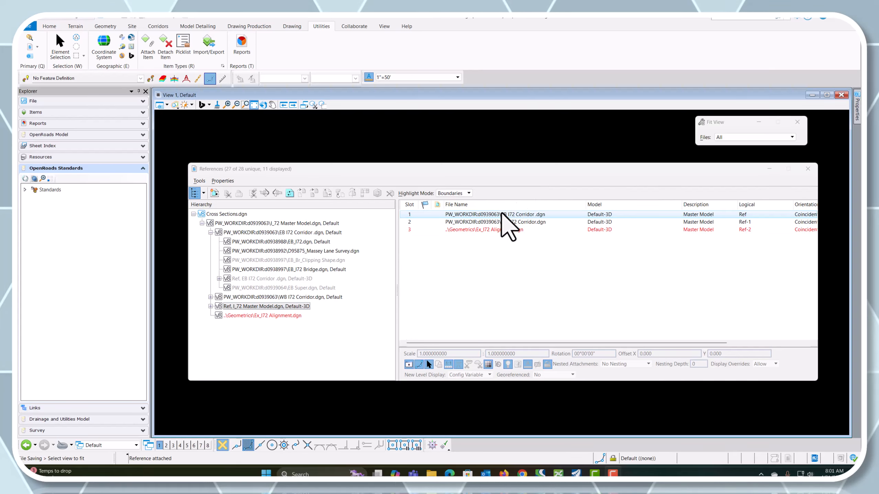
click(409, 364)
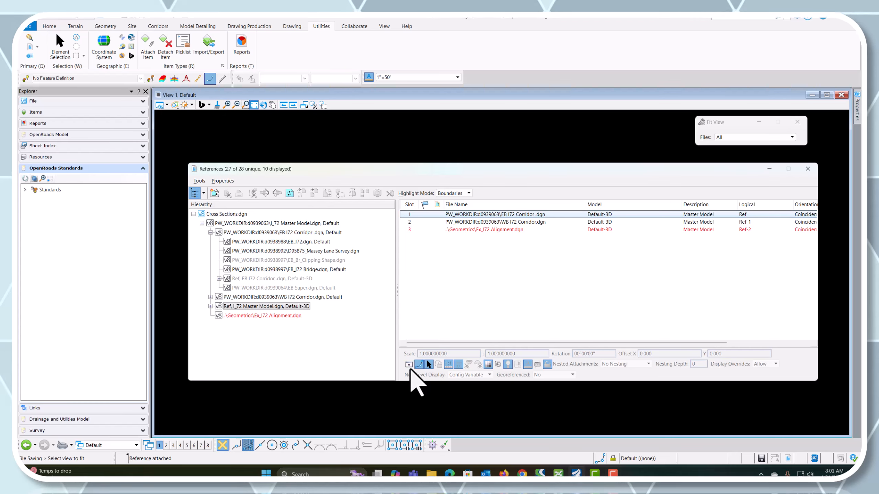
click(483, 223)
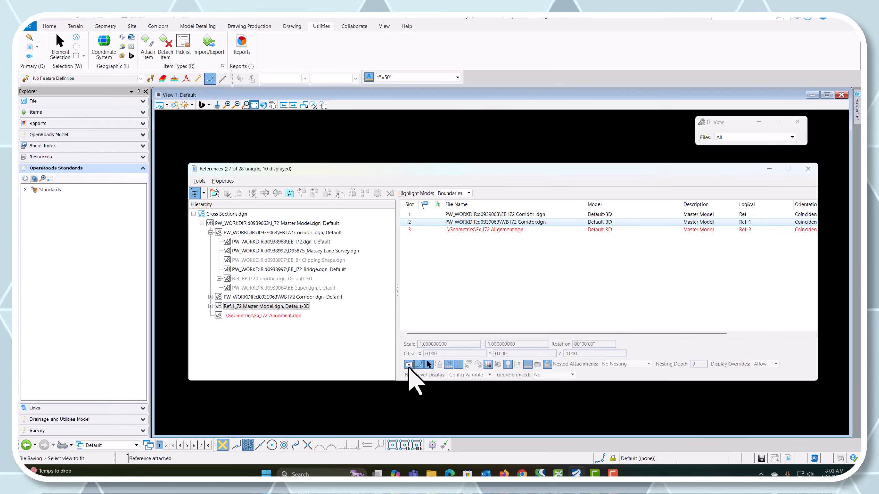
click(408, 364)
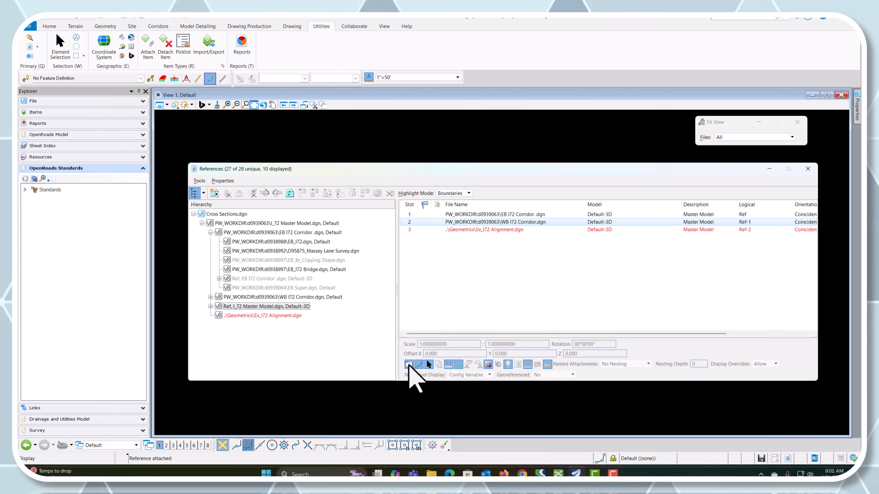
click(808, 169)
Step: Select the existing ground terrain boundary, Field Book 1, and set it as the active terrain model
scroll(368, 320, up, 4)
scroll(292, 292, down, 3)
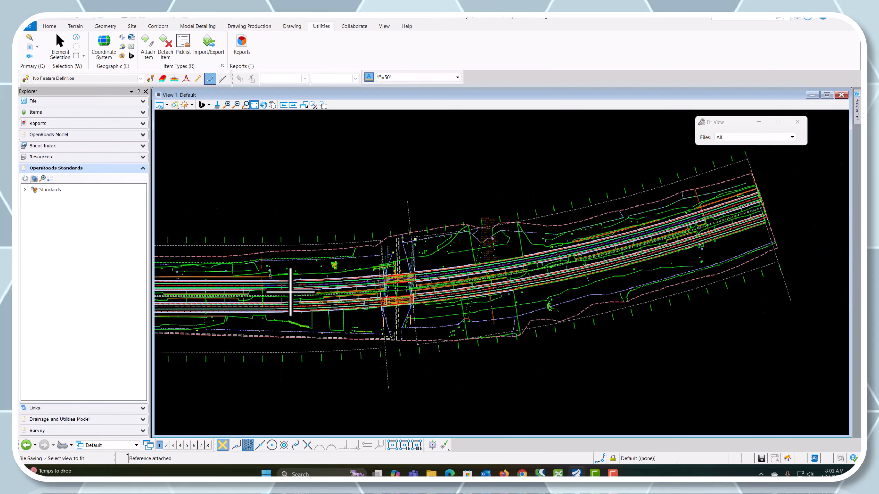
scroll(272, 277, up, 2)
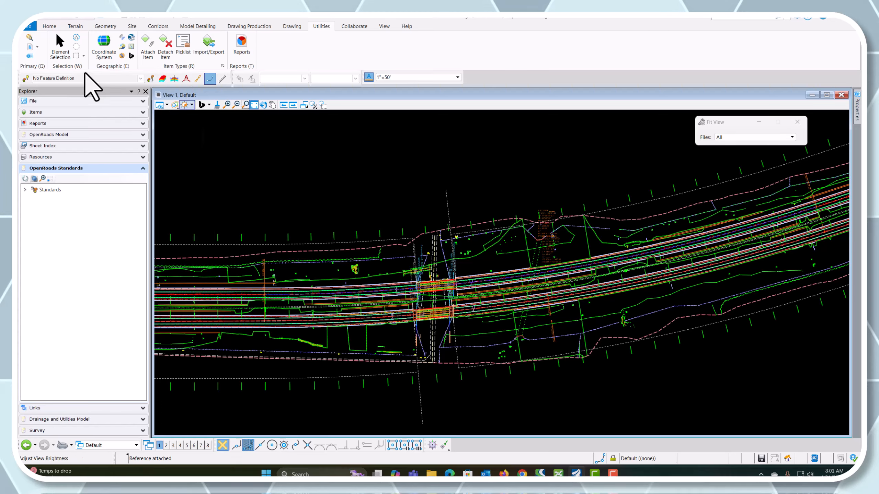
click(61, 48)
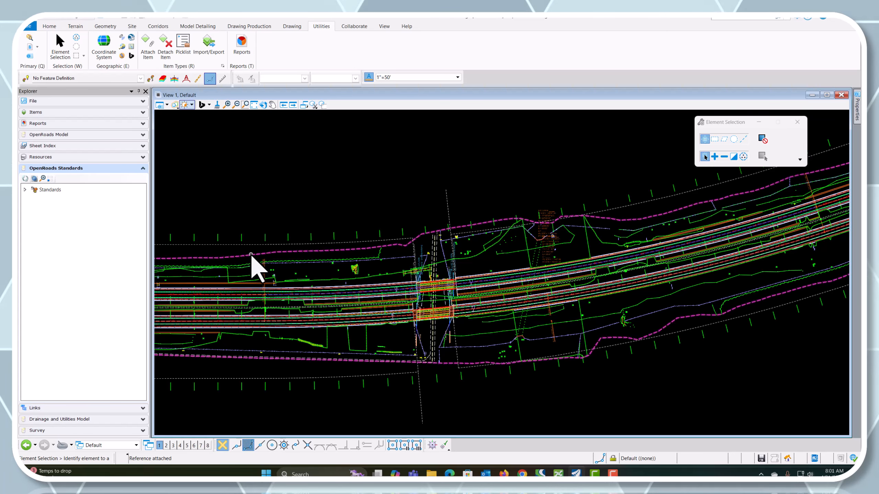
mouse_move(252, 256)
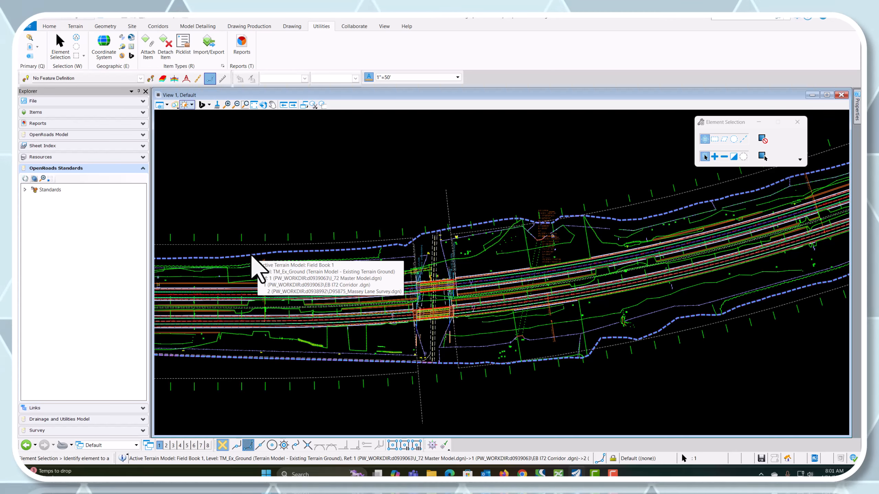
click(250, 256)
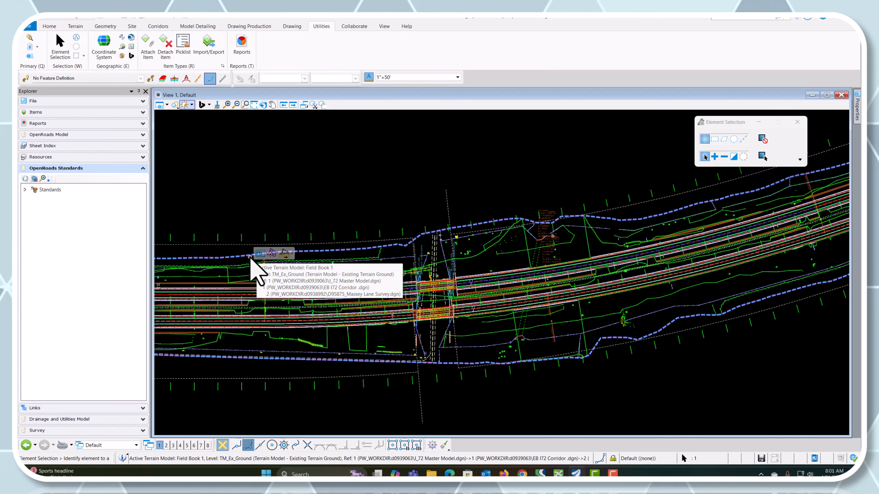
click(274, 254)
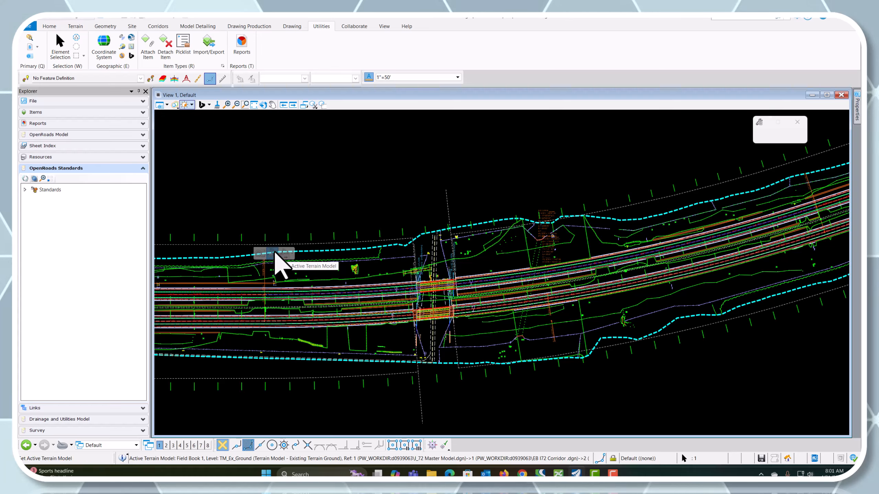
mouse_move(274, 252)
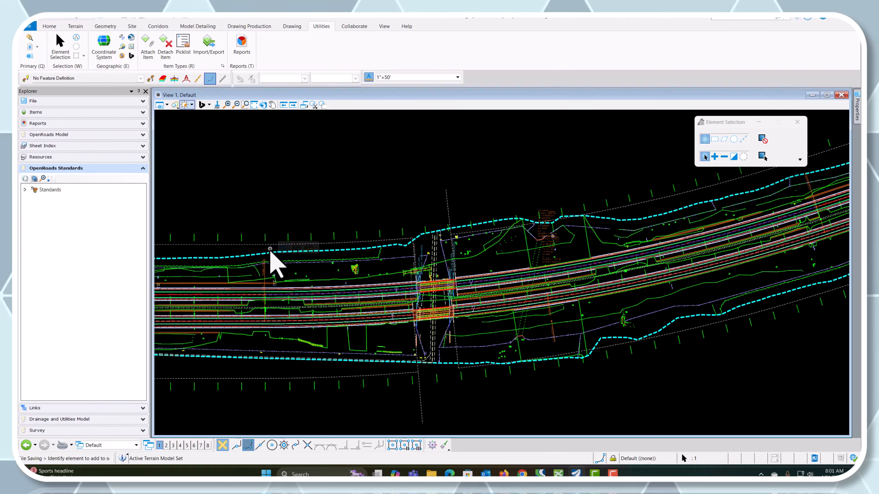
click(269, 254)
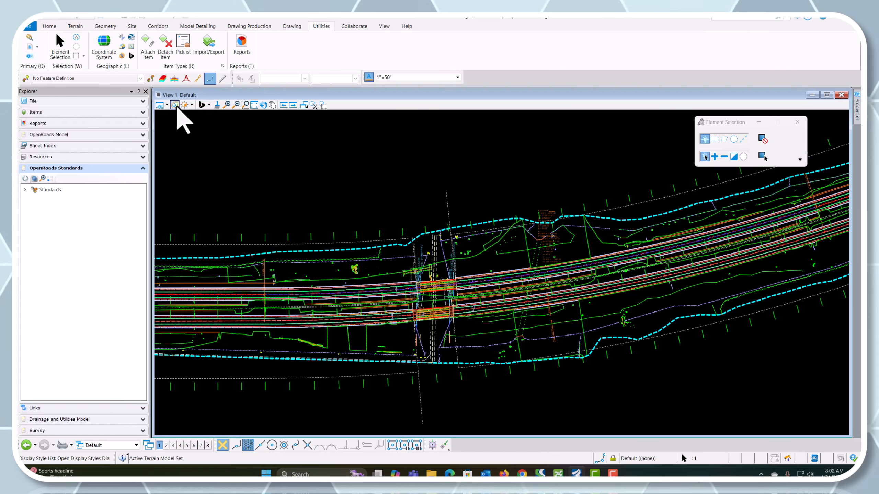
Step: Check the references attached directly to the Default model of Cross Sections.dgn
click(30, 48)
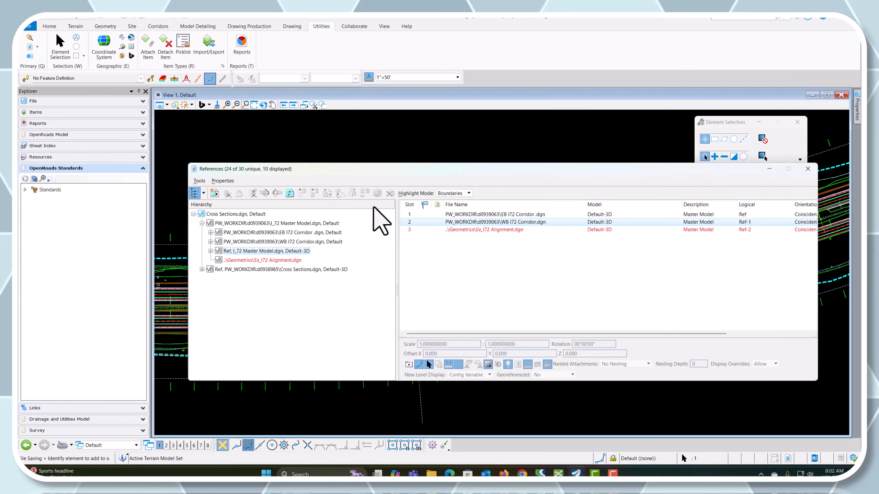
click(242, 214)
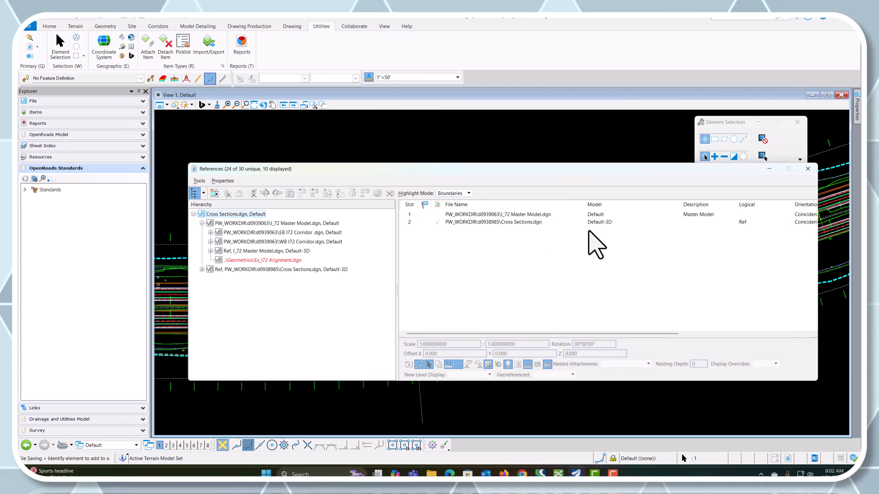
click(807, 169)
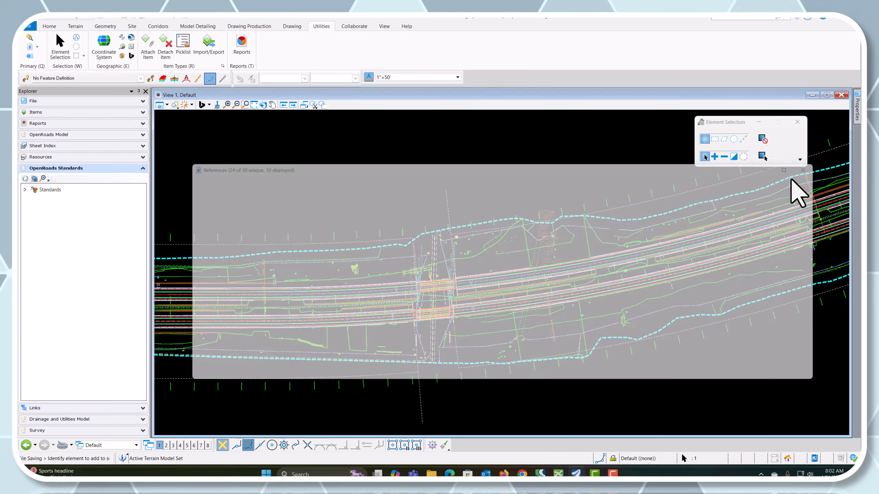
Step: Split the display into 2 Views Plan/3D and fit the contents of both the plan view and the 3D view
right_click(278, 187)
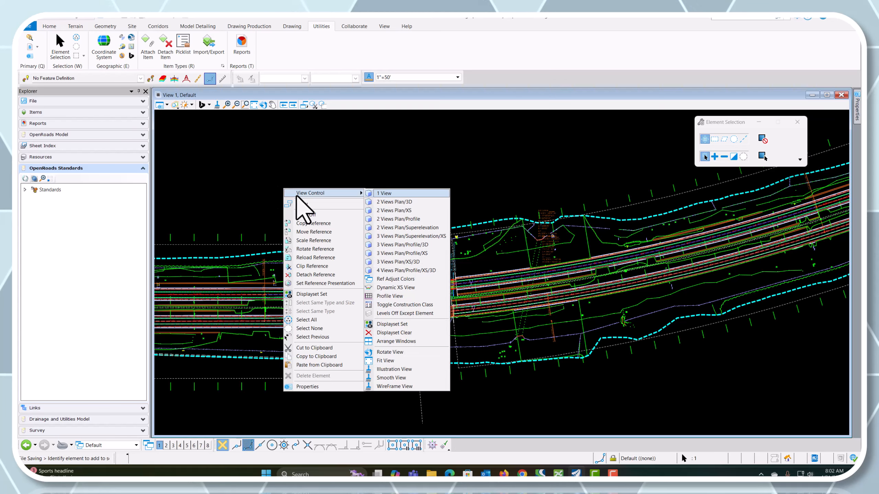
mouse_move(359, 195)
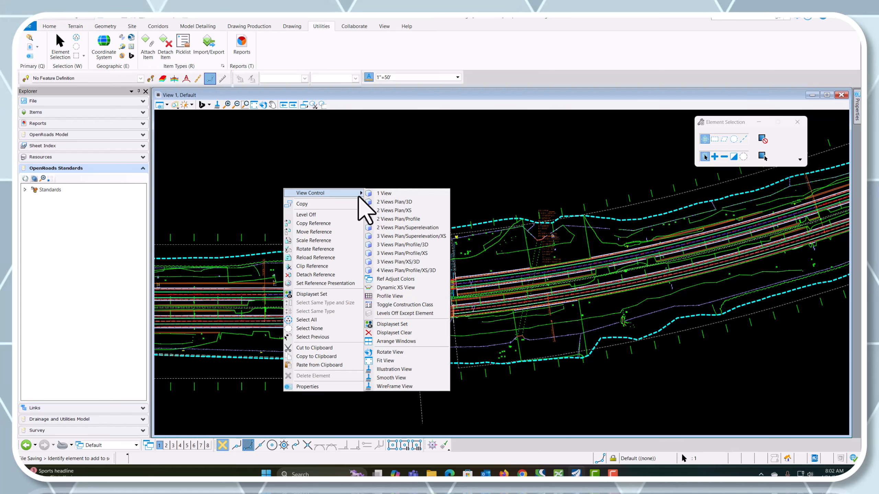
click(396, 202)
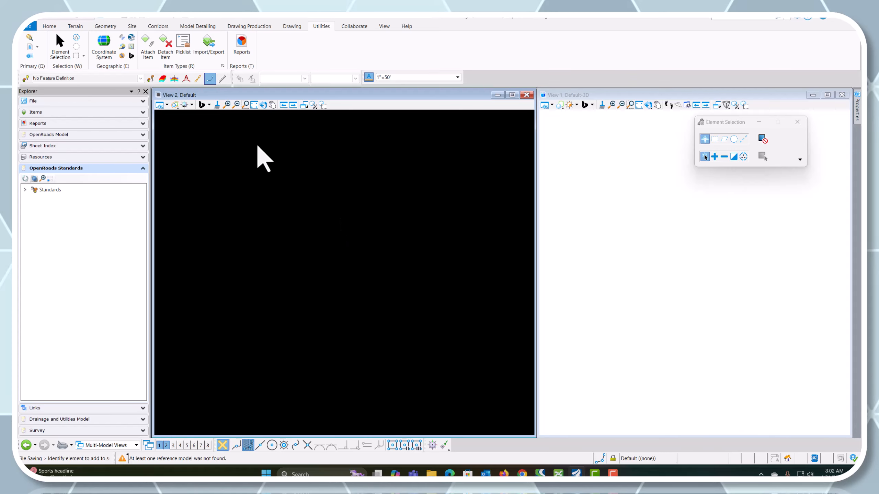
click(254, 105)
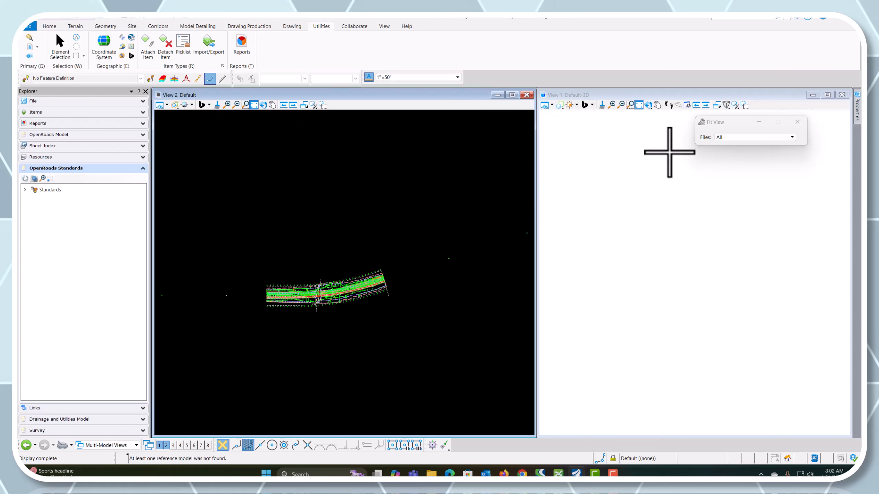
click(639, 105)
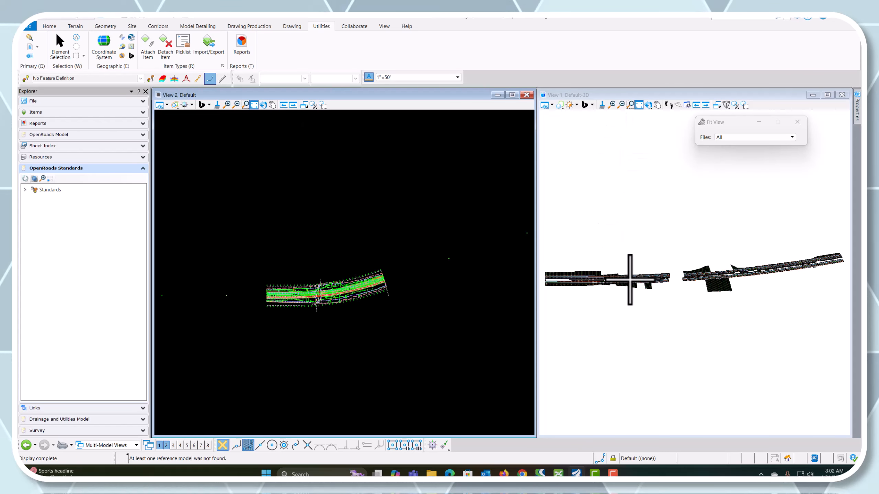
Step: Examine the corridors in the 3D view and the roadway linework and stationing in the plan view
scroll(630, 275, up, 3)
scroll(776, 321, down, 2)
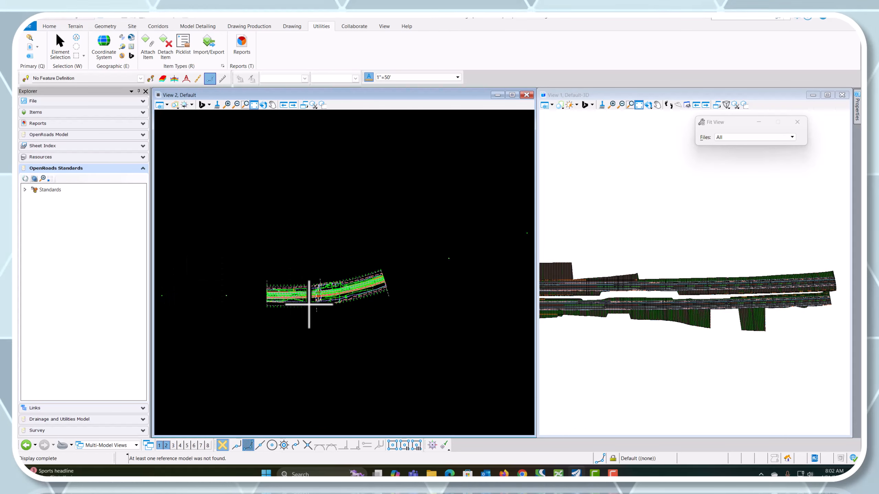
scroll(238, 296, up, 2)
scroll(239, 296, up, 4)
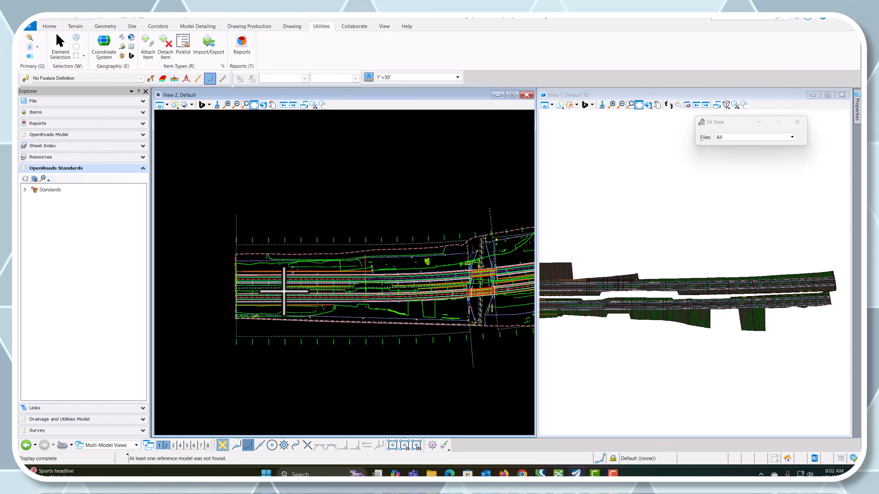
scroll(545, 288, up, 2)
scroll(404, 288, up, 7)
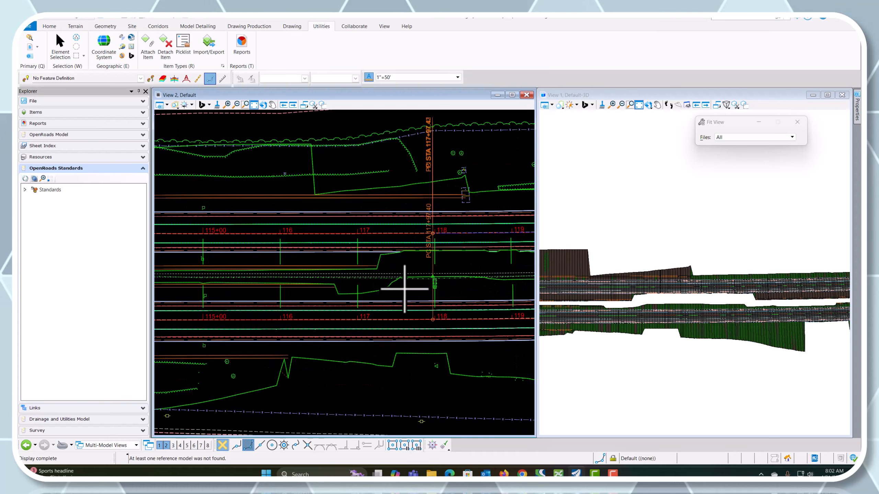
scroll(419, 280, down, 11)
scroll(420, 280, down, 1)
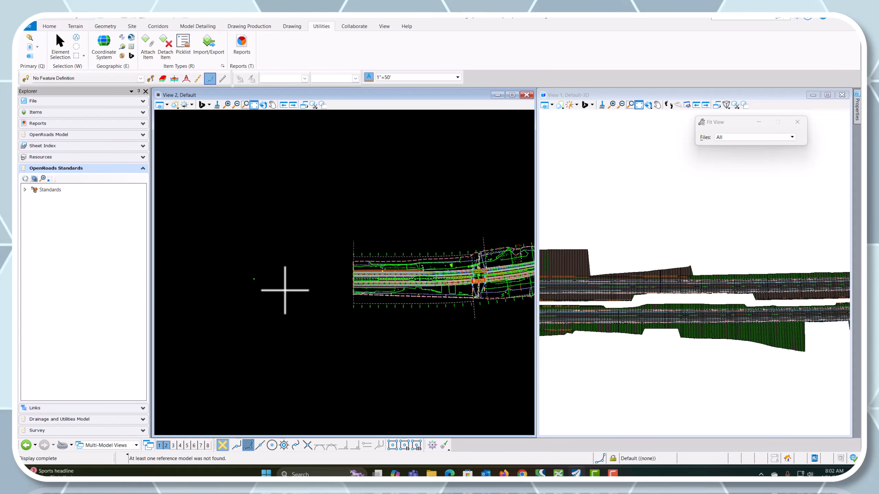
Step: Inspect the reference hierarchy under I_72 Master Model.dgn, including the references nested in the EB and WB I72 corridor files
click(30, 47)
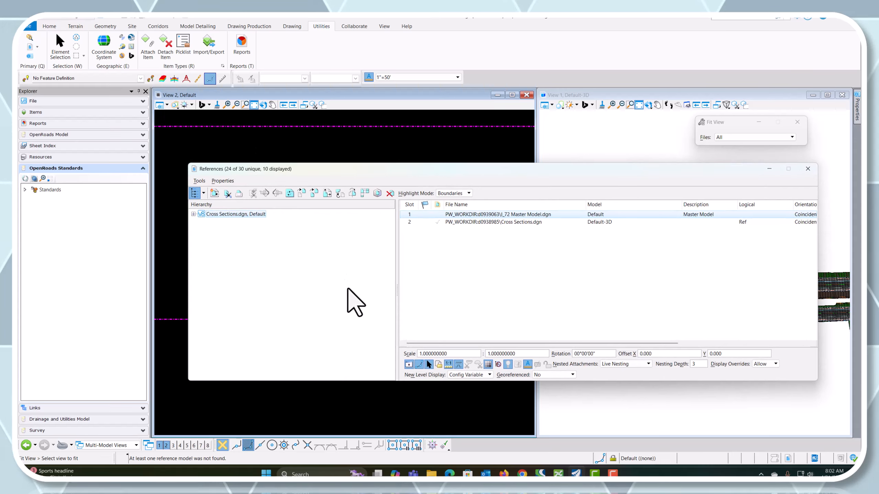
click(193, 214)
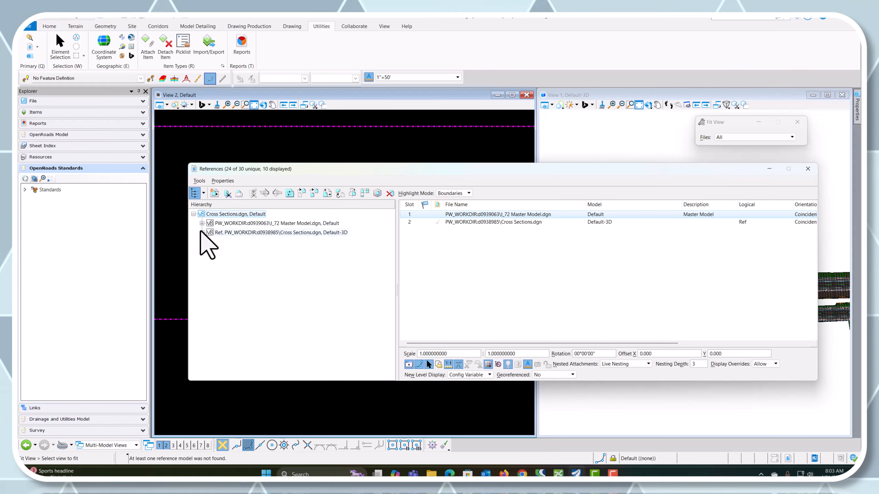
click(202, 224)
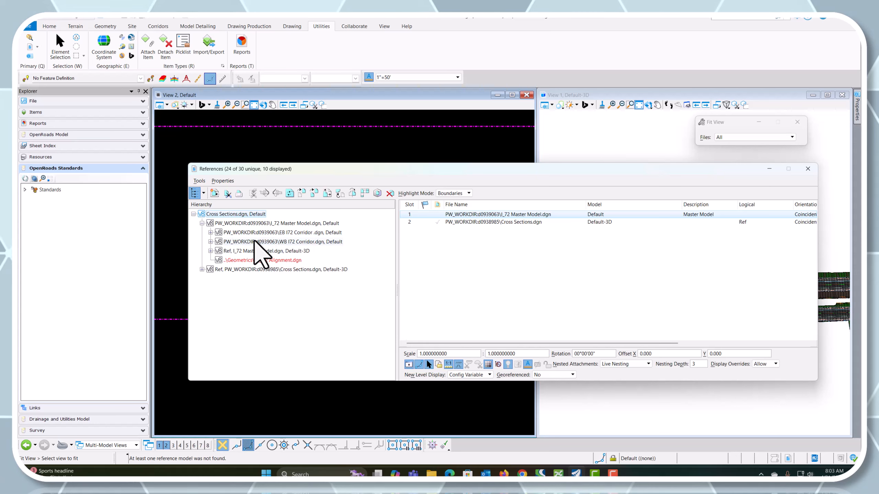
click(211, 242)
click(211, 242)
click(211, 233)
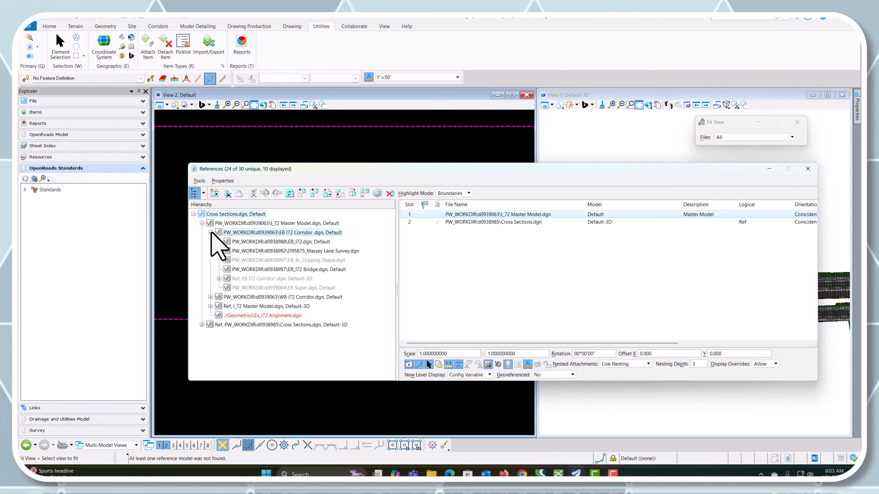
click(211, 233)
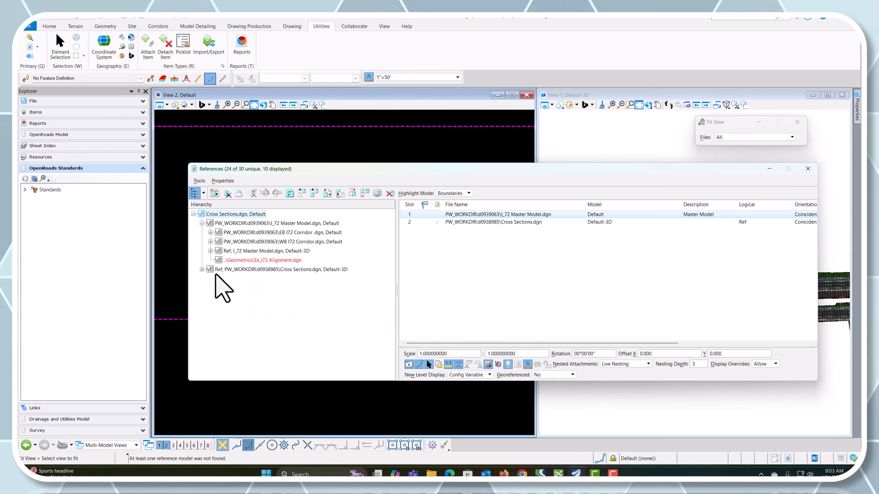
click(202, 223)
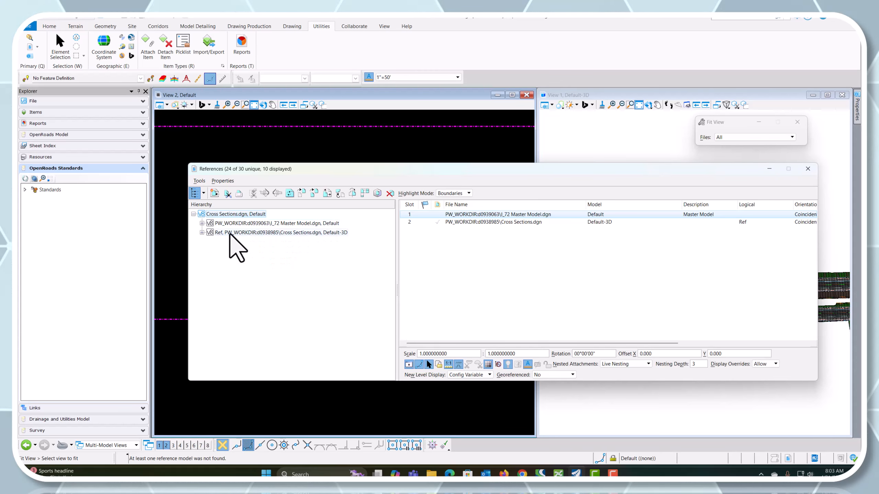
click(193, 214)
Step: Attach Ex_I72 Alignment.dgn from the Geometrics folder as a reference, using its Default model with No Nesting
click(214, 193)
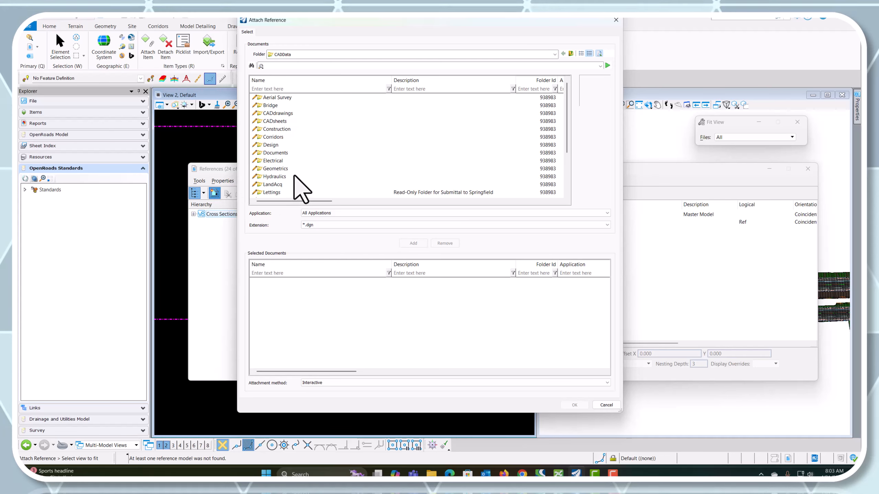
click(275, 169)
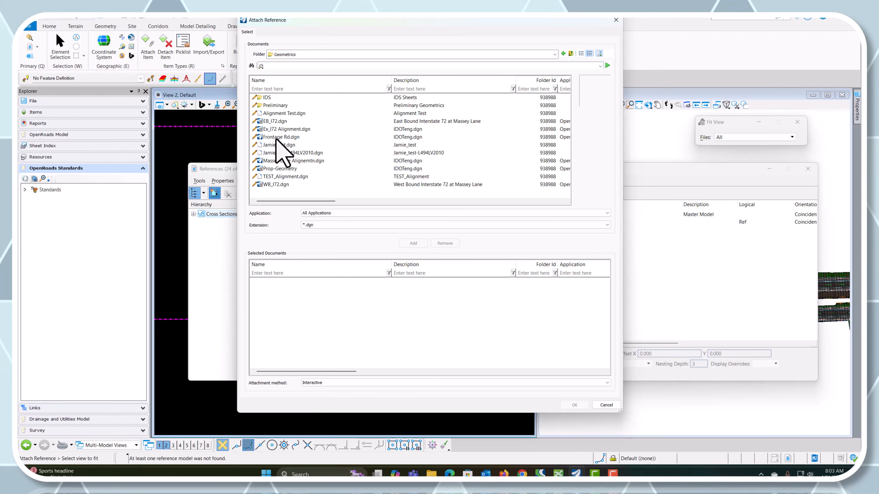
click(283, 128)
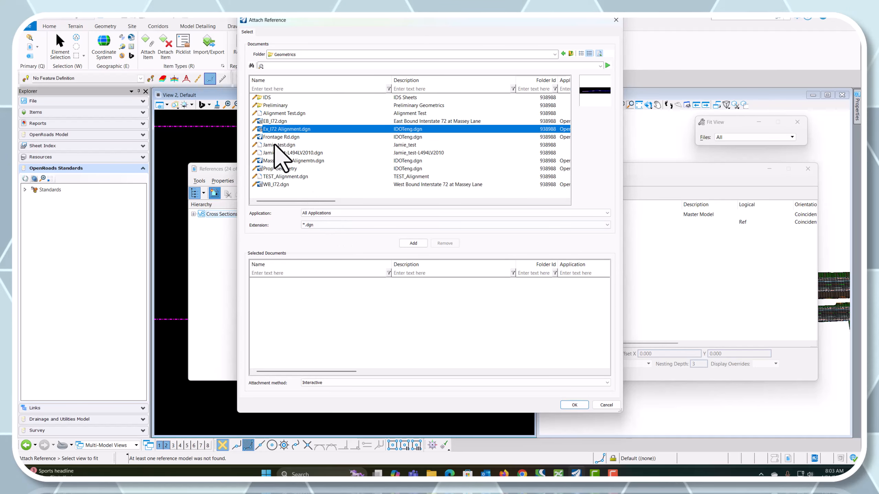
click(574, 406)
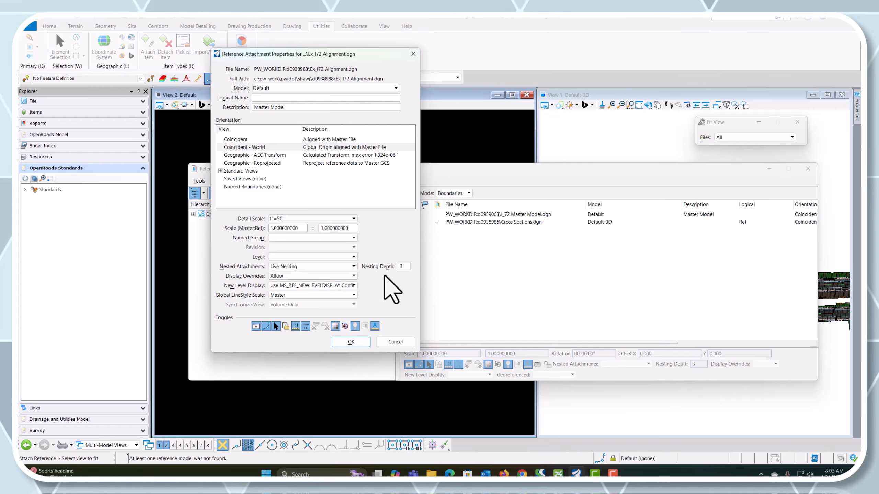
click(404, 266)
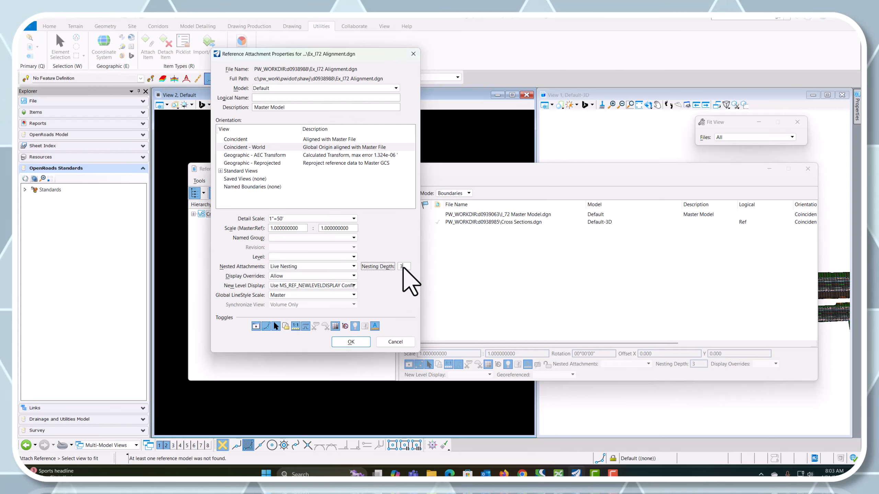
click(349, 266)
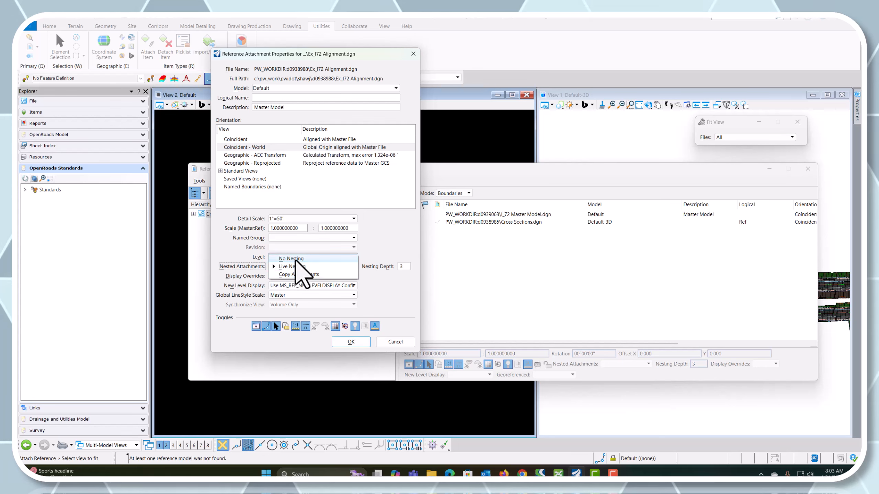
click(291, 259)
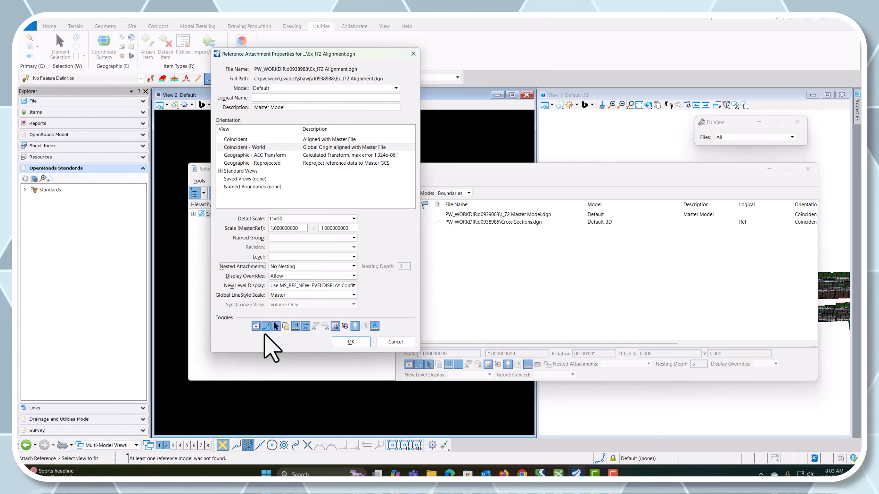
click(350, 344)
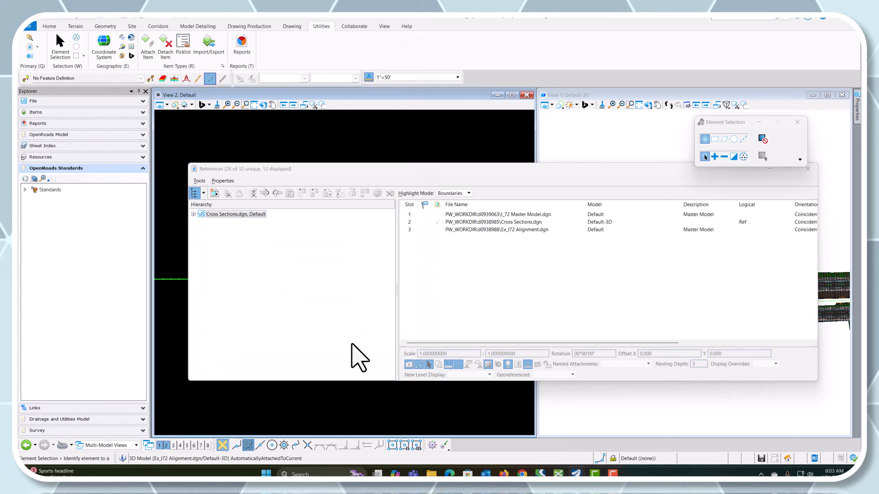
click(808, 169)
Step: Identify the existing I72 alignment line in the plan view by selecting it, and clear the selection
scroll(726, 338, down, 3)
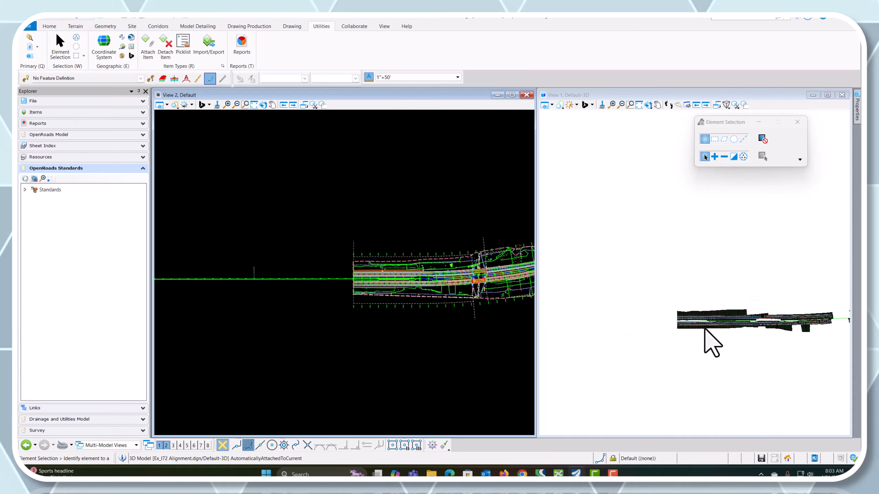
scroll(691, 334, up, 2)
scroll(339, 330, up, 2)
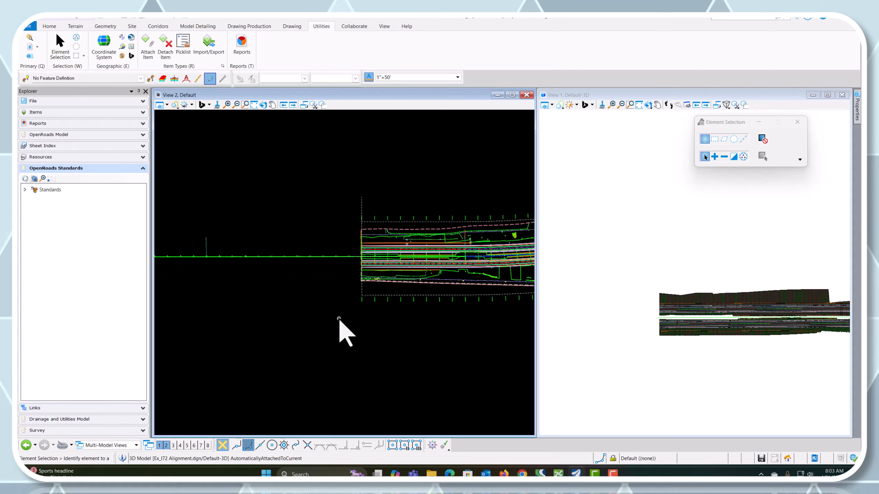
click(334, 257)
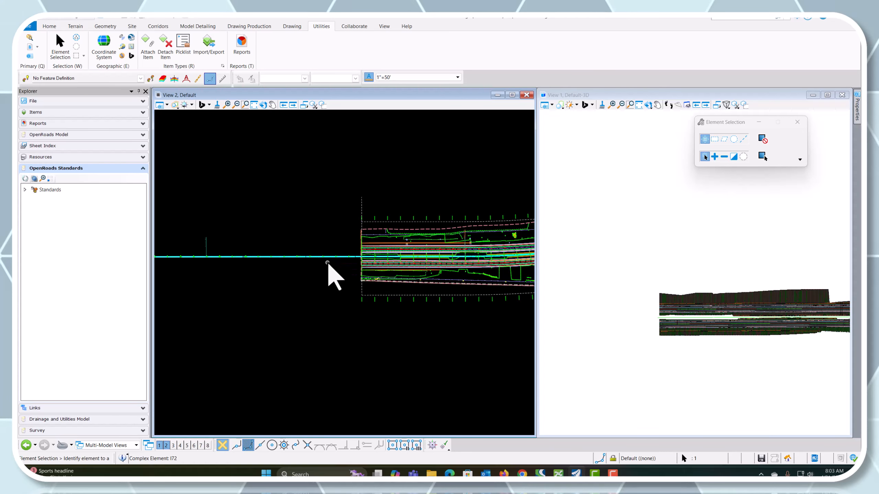
mouse_move(330, 256)
click(298, 296)
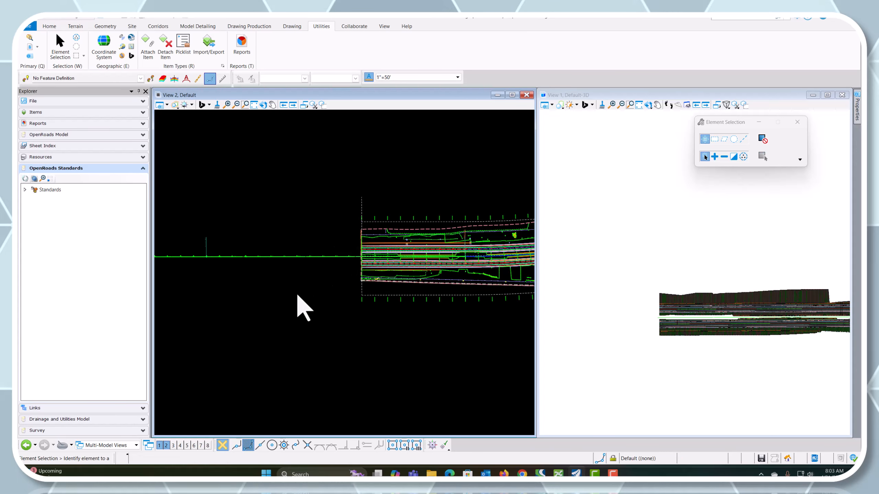
Step: Examine the alignment's extent along the roadway in plan and its position between the two corridors in 3D
scroll(297, 294, down, 2)
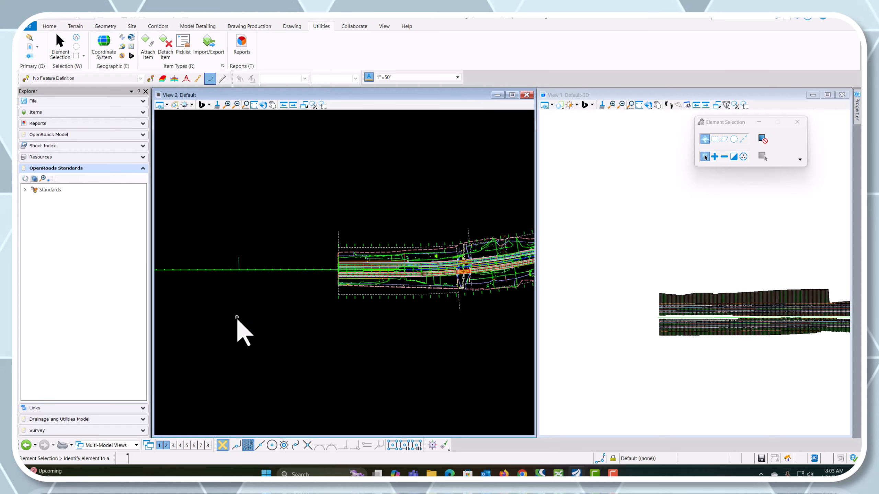
scroll(239, 330, down, 1)
scroll(380, 314, up, 1)
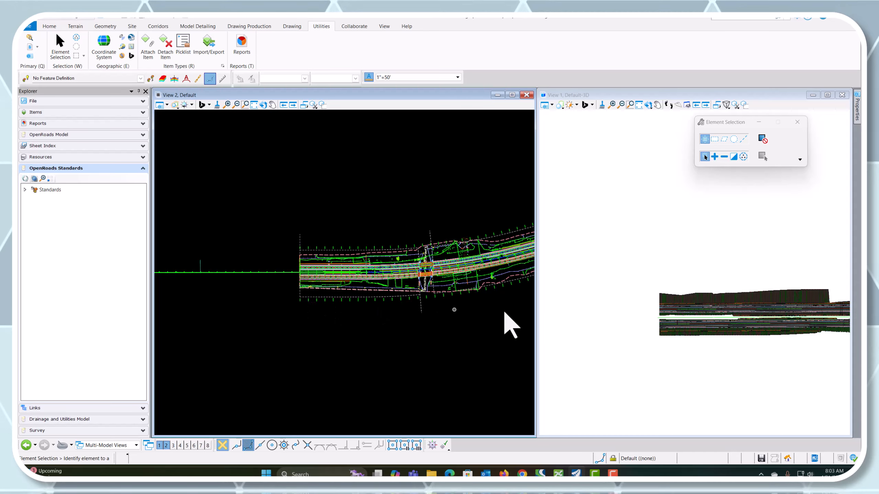
scroll(716, 326, up, 4)
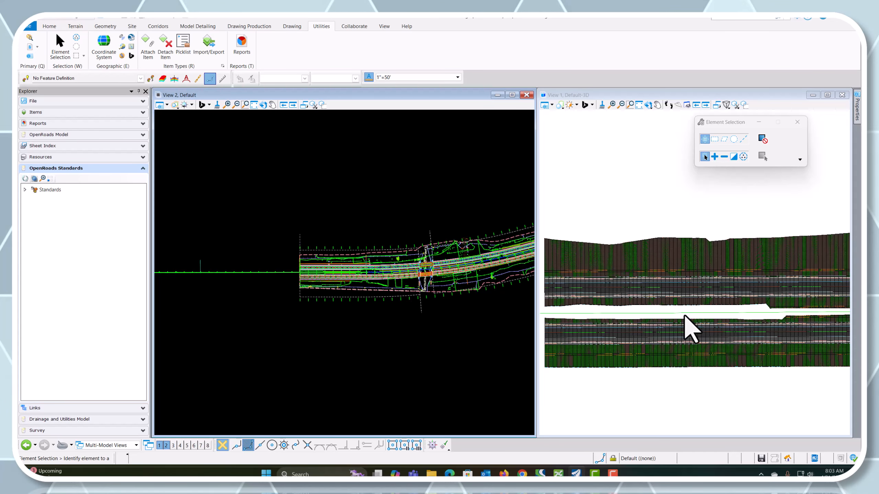
scroll(554, 353, down, 1)
scroll(300, 351, down, 1)
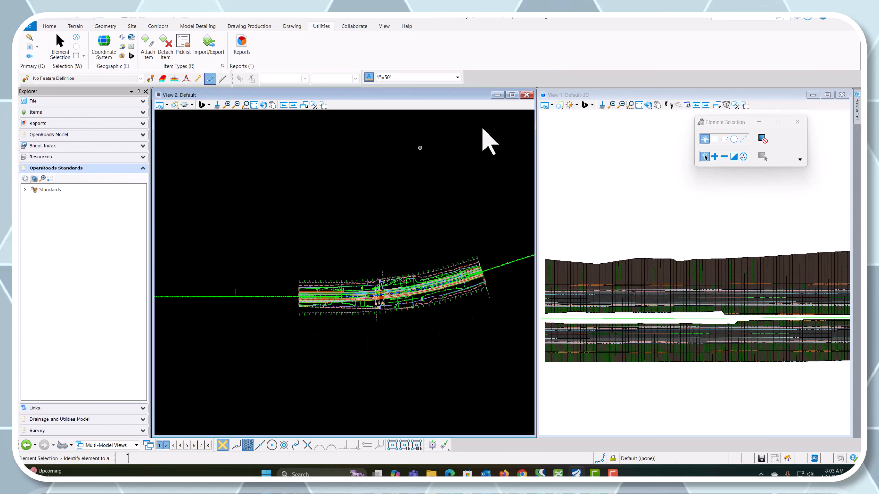
Step: Start placing a civil cross section named boundary using the Cross Section - Landscape drawing seed
click(239, 28)
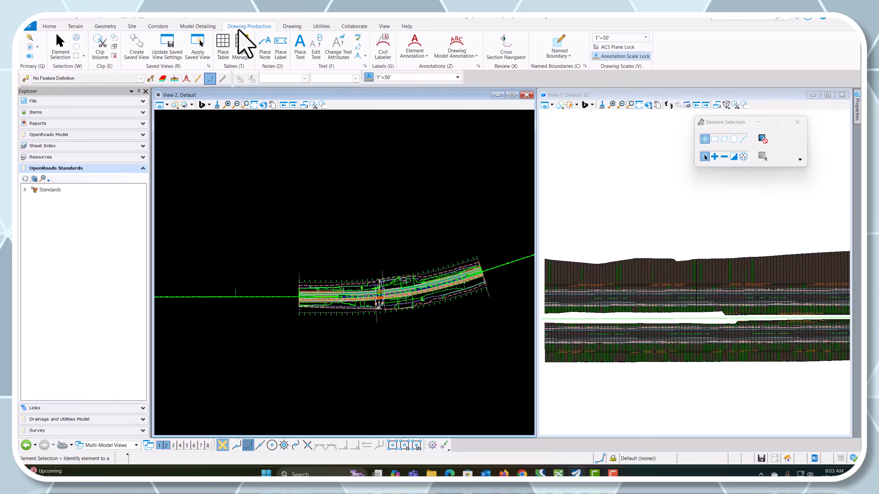
click(556, 40)
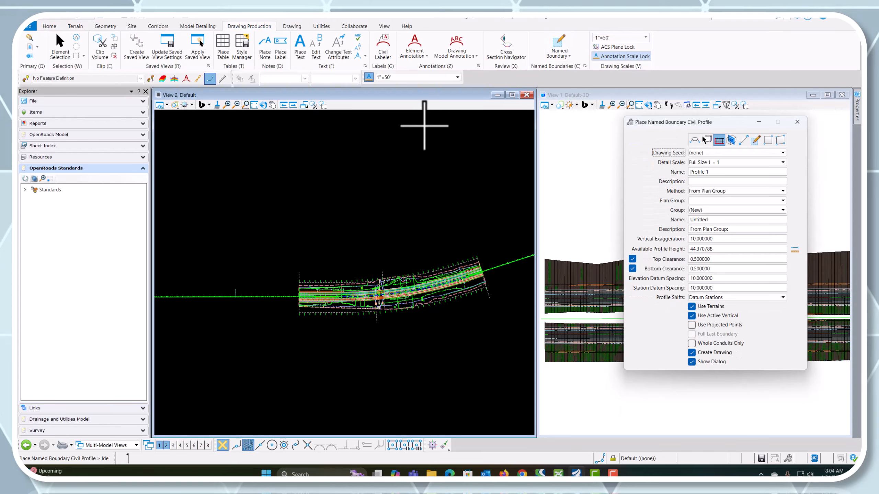
click(732, 140)
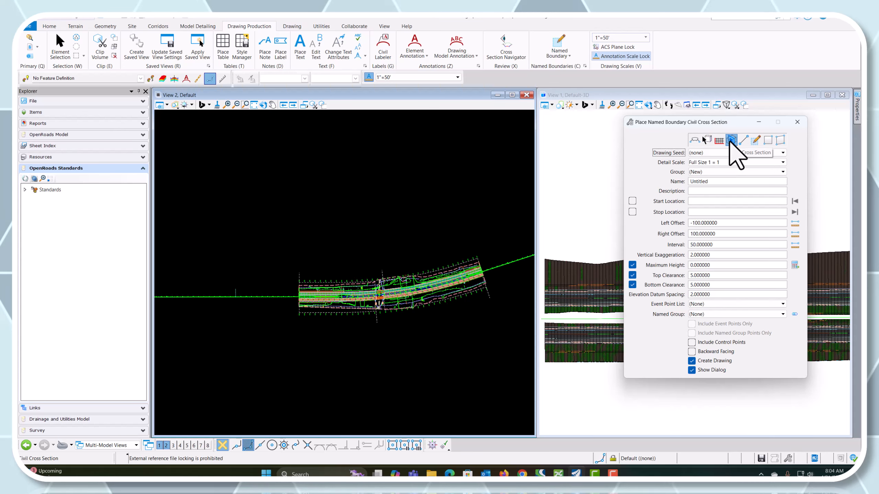
click(783, 153)
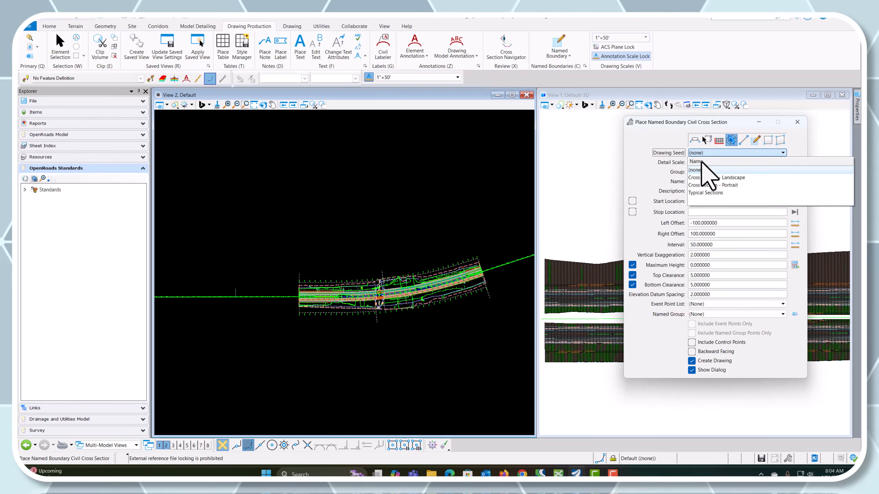
click(733, 178)
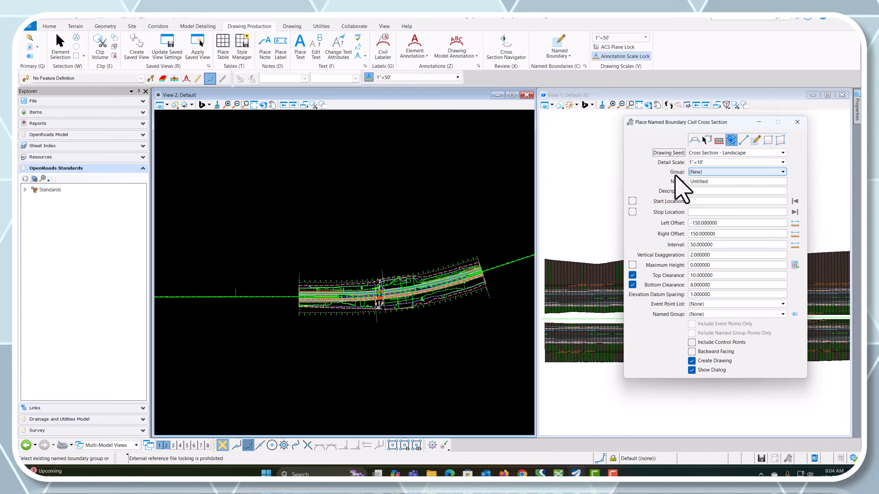
Step: Choose the existing I72 alignment as the boundary path and set its start location at station 110+00.00, where the corridors begin
scroll(297, 304, up, 5)
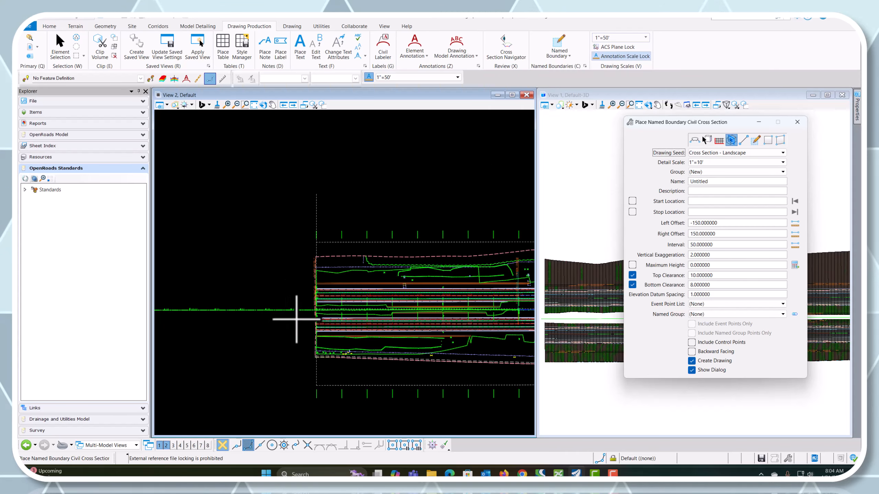
click(300, 308)
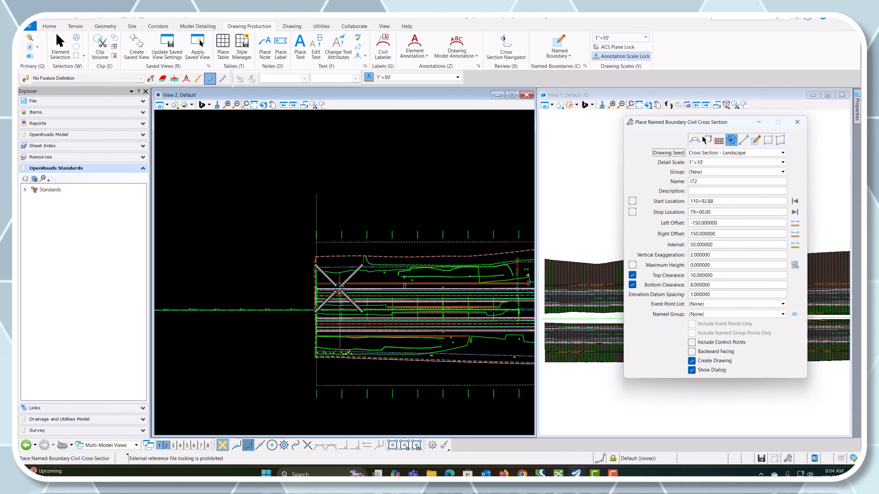
scroll(337, 287, up, 2)
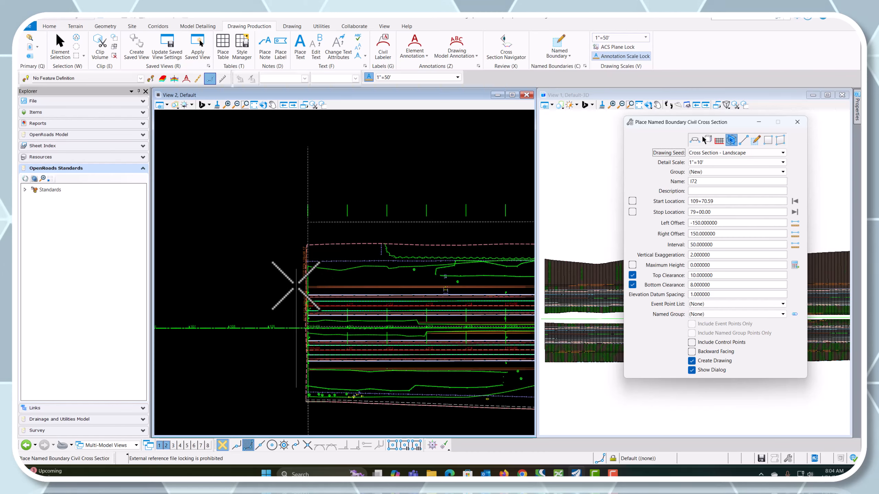
scroll(225, 270, down, 2)
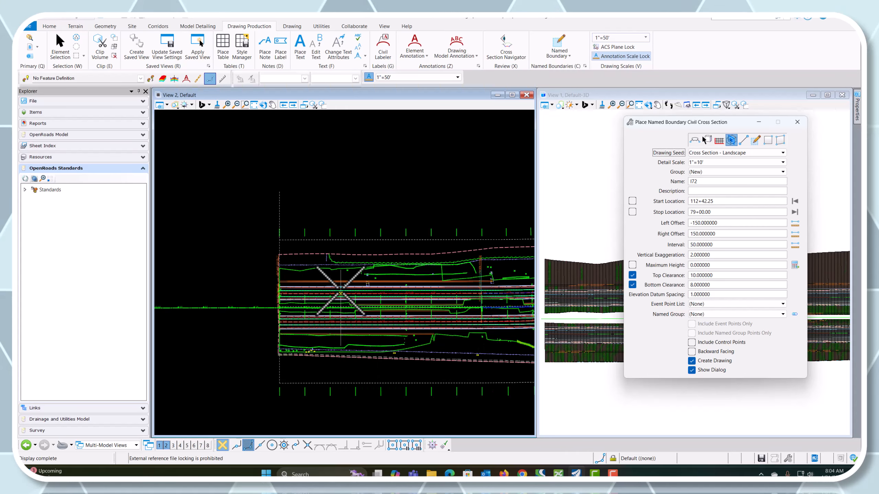
scroll(275, 304, up, 4)
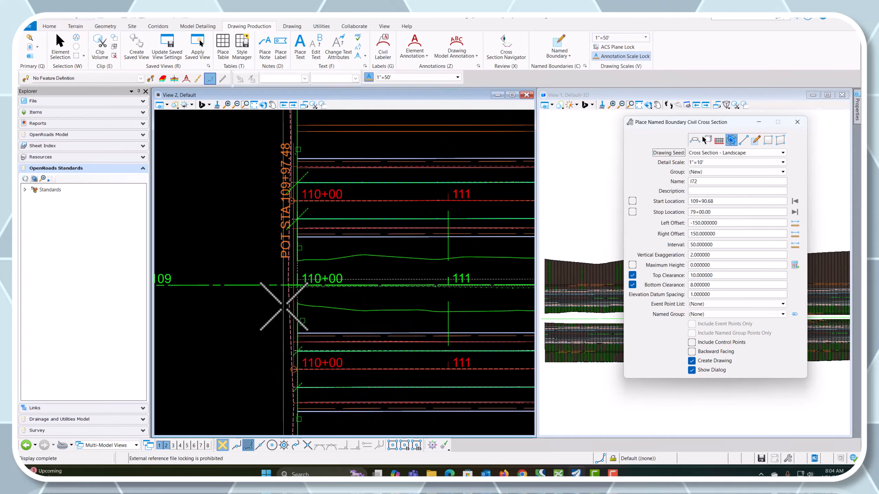
click(297, 279)
Step: Place the boundary's stop point at the far end of the corridors, near the 145+00 station label
scroll(247, 303, down, 5)
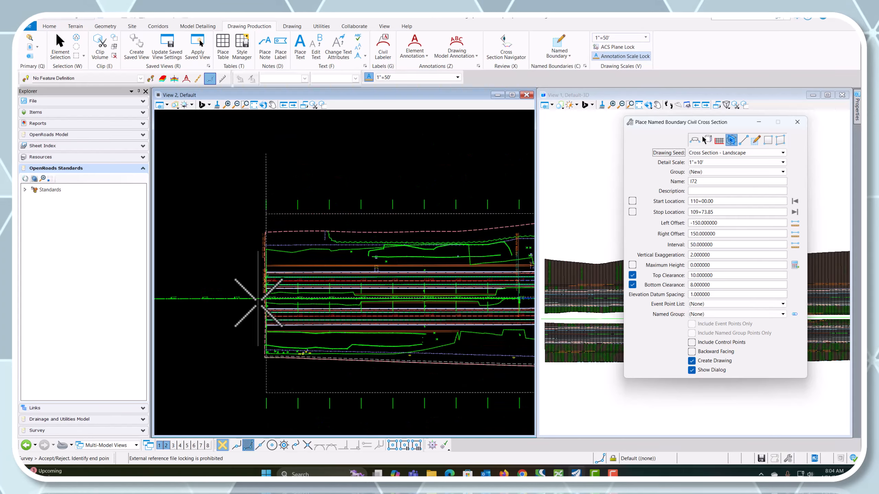
scroll(256, 303, down, 2)
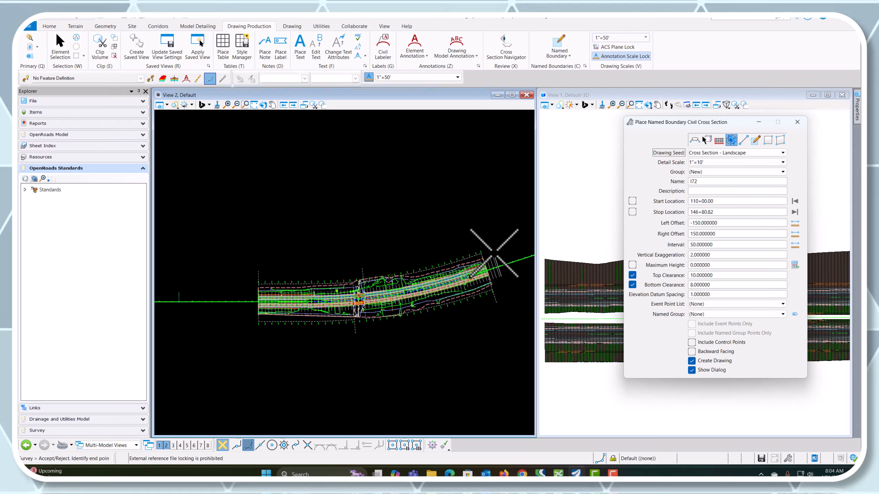
scroll(479, 266, up, 4)
scroll(479, 265, up, 4)
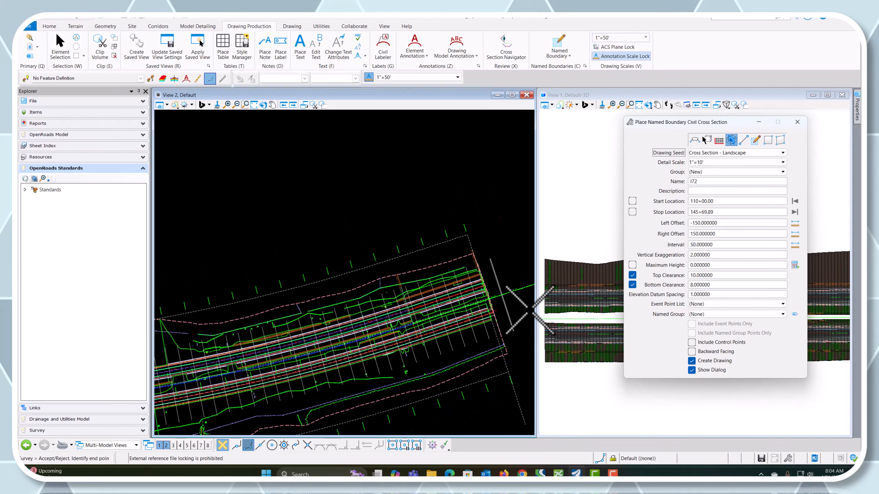
scroll(477, 308, up, 5)
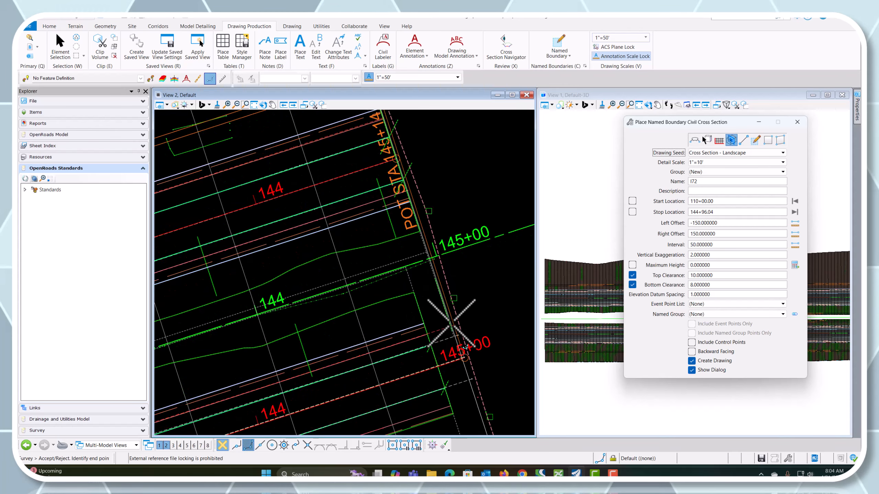
scroll(462, 348, up, 2)
click(464, 351)
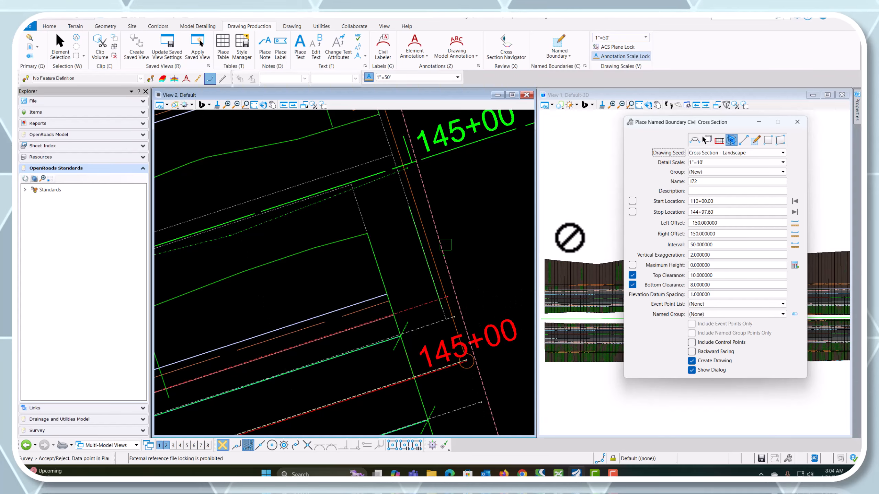
Step: Set the stop location to 145+00 and lock the start location at 110+00.00
click(678, 211)
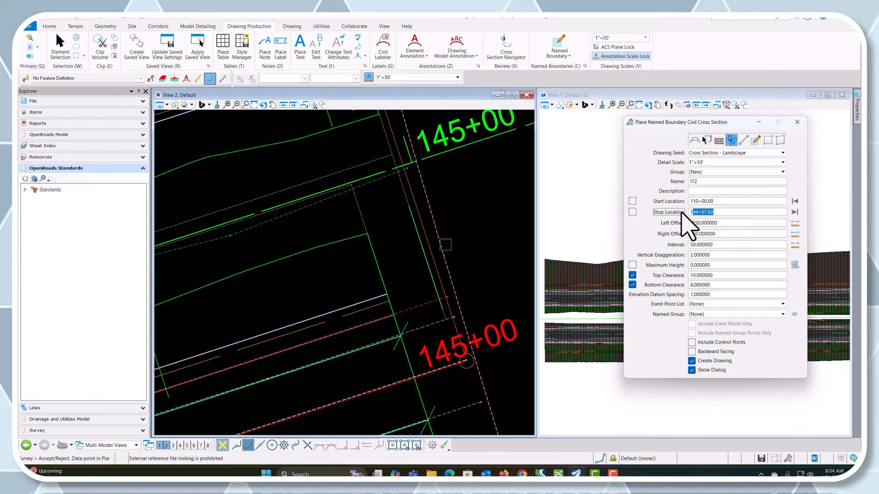
text(145+00)
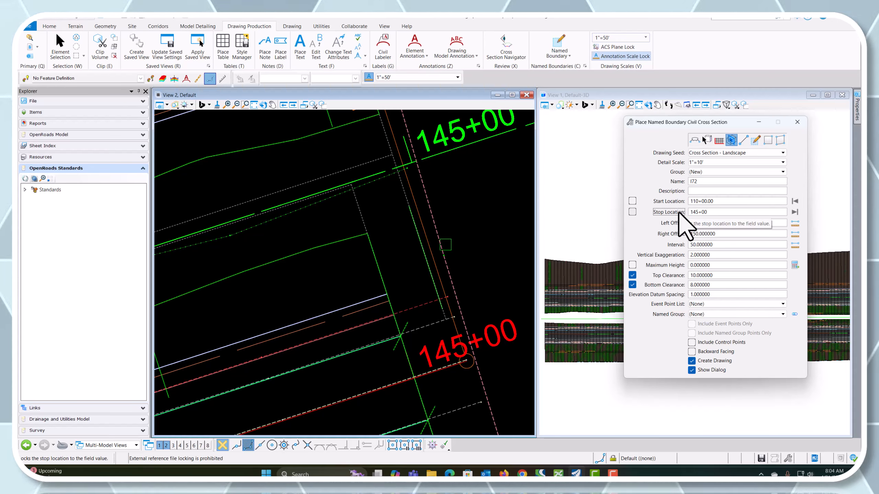
key(Tab)
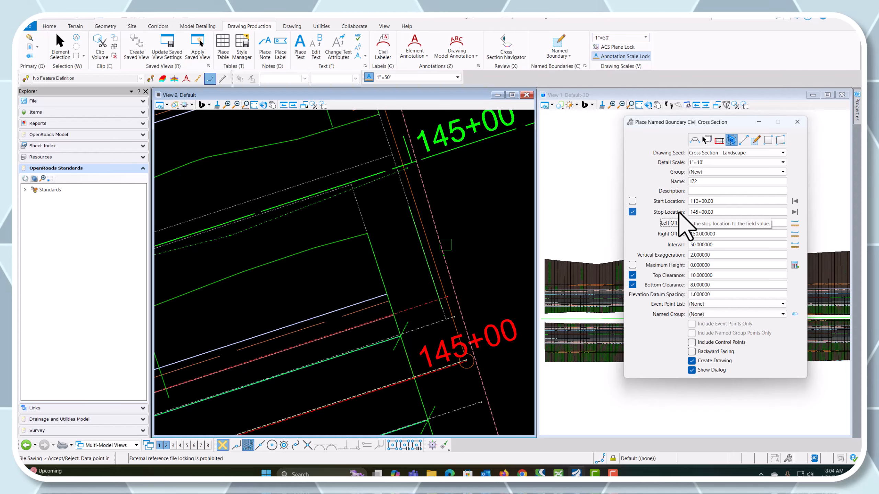
click(632, 201)
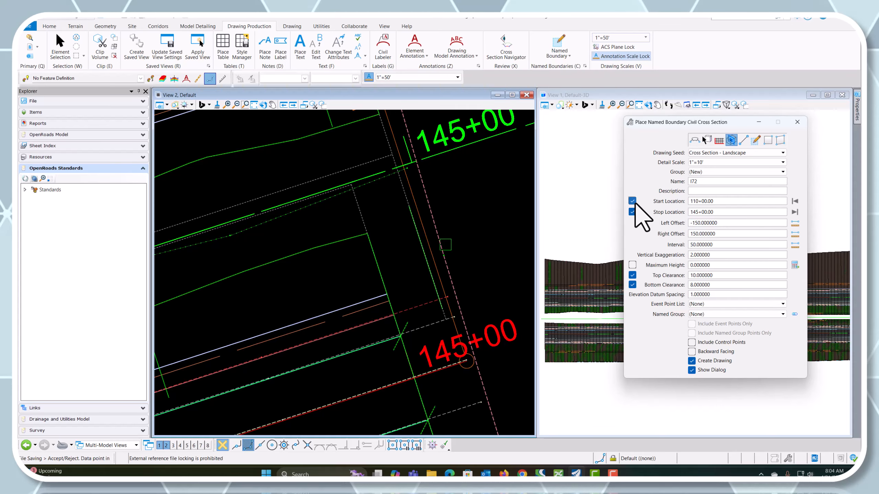
Step: Generate the I72 cross section boundaries along the locked station range at a 50 interval with -150 and 150 offsets, with Create Drawing enabled
scroll(446, 316, down, 8)
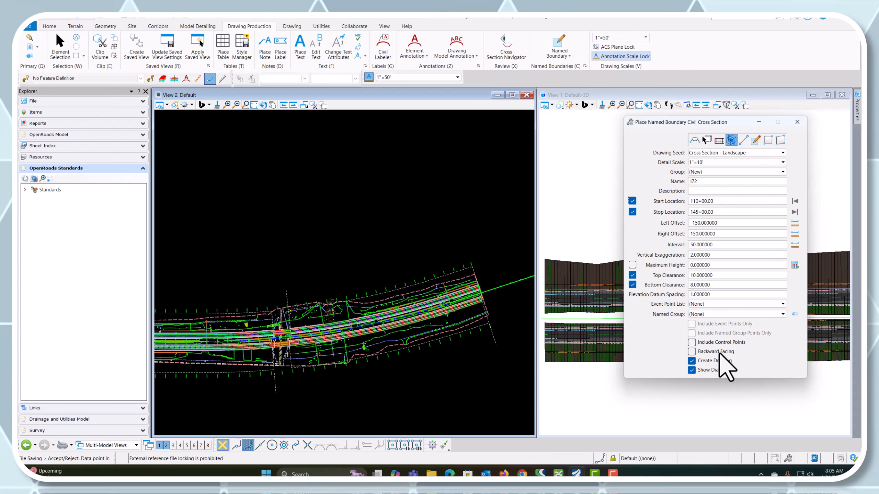
scroll(312, 256, down, 3)
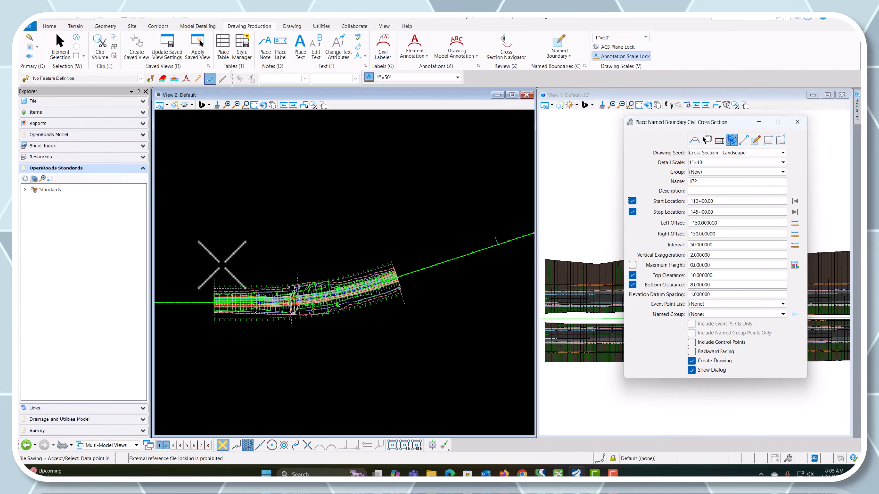
click(228, 273)
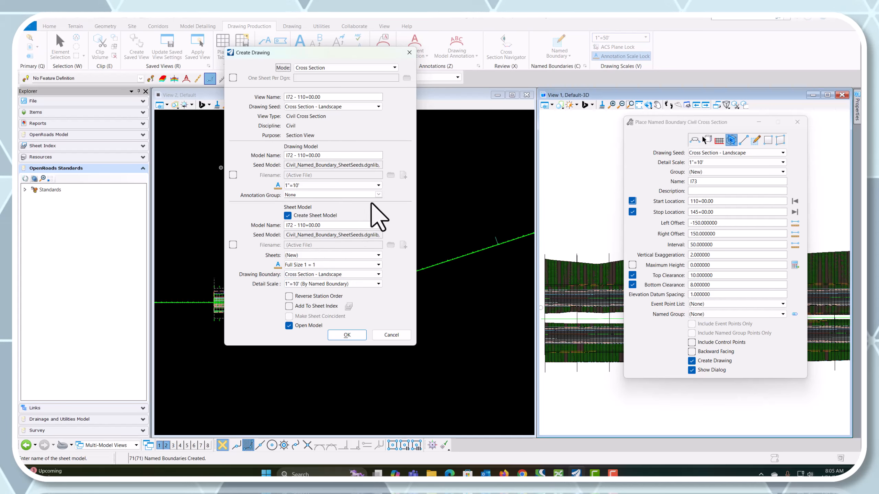
Step: Create the cross section drawings and sheets with the XS Grid w/ Annotations 10H 5V annotation group
click(377, 195)
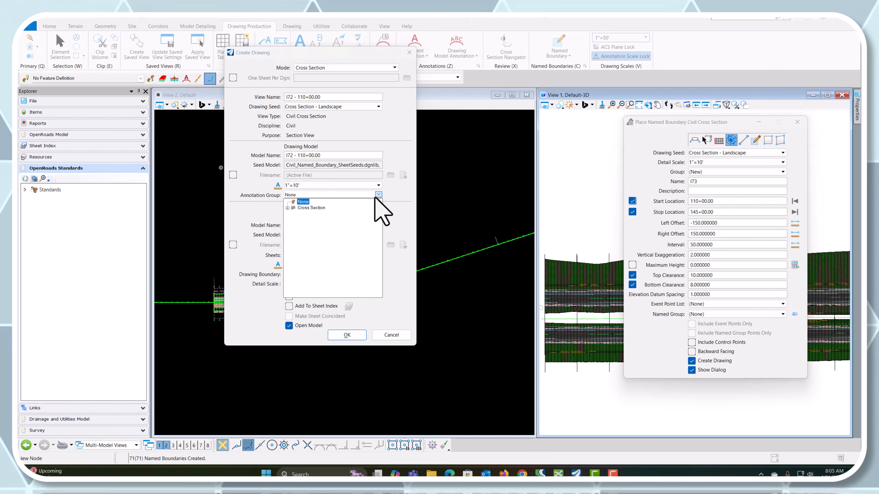
click(282, 208)
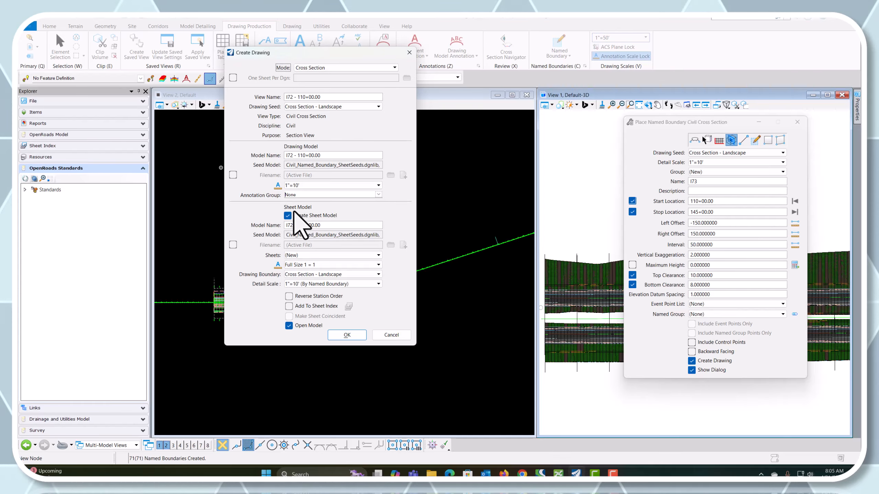
click(379, 194)
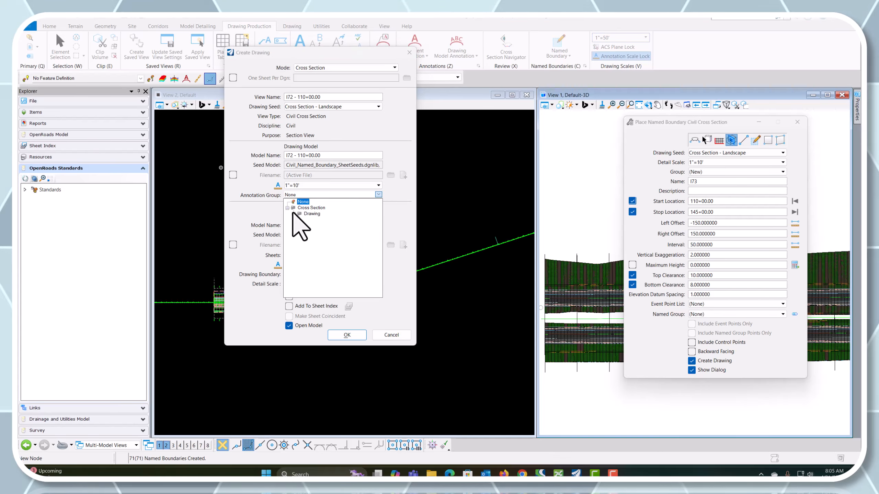
click(293, 213)
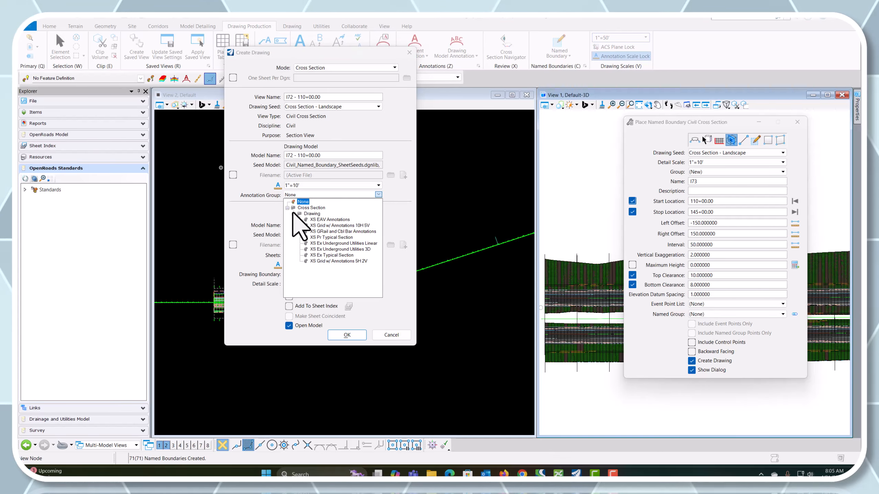
click(341, 225)
click(341, 225)
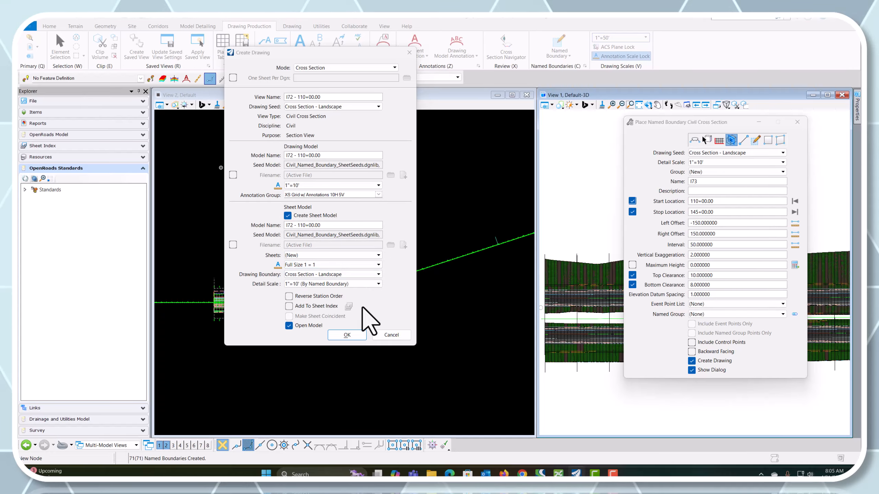
click(347, 334)
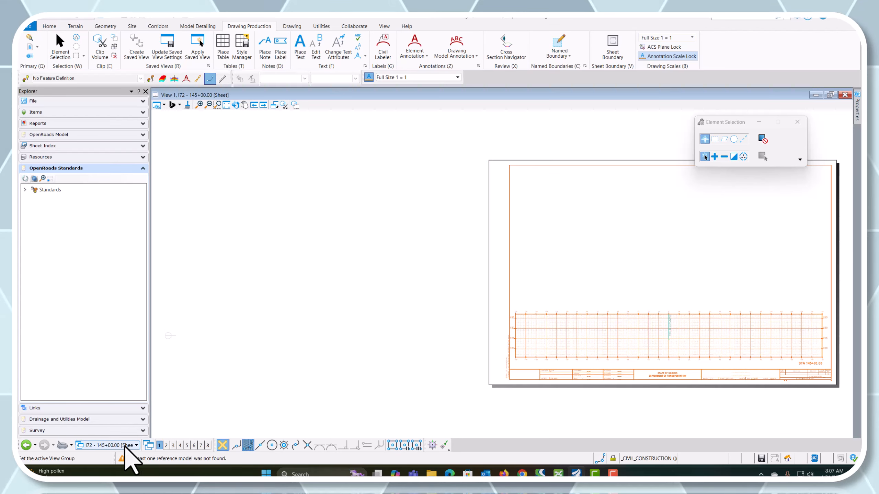
Step: Open the I72 - 144+00.00 sheet and examine the labelled slopes, elevations and the gap between the two roadways
click(135, 446)
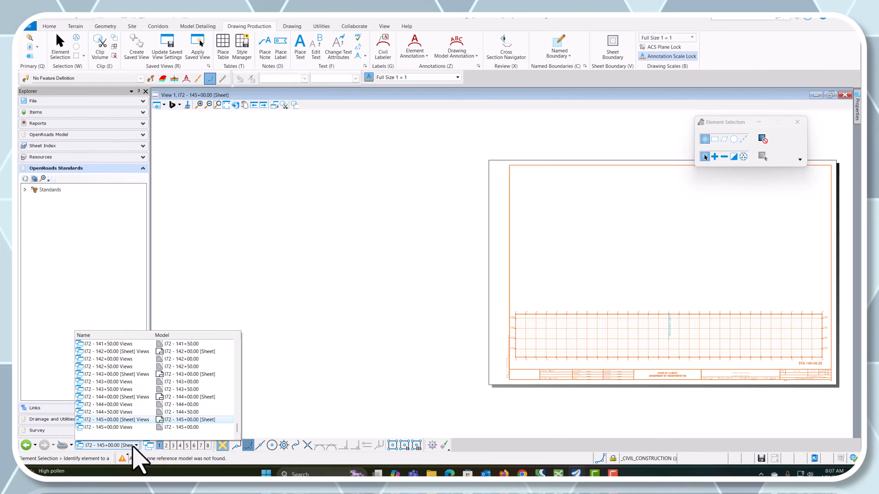
click(139, 398)
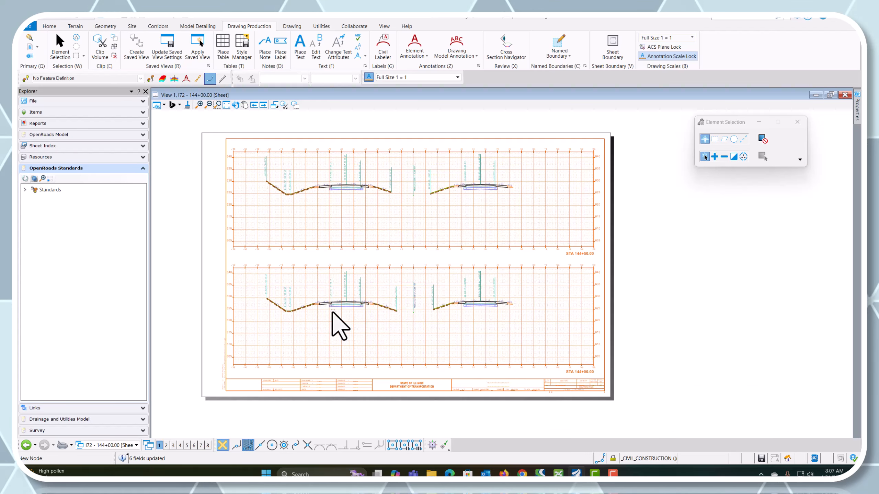
scroll(332, 312, up, 6)
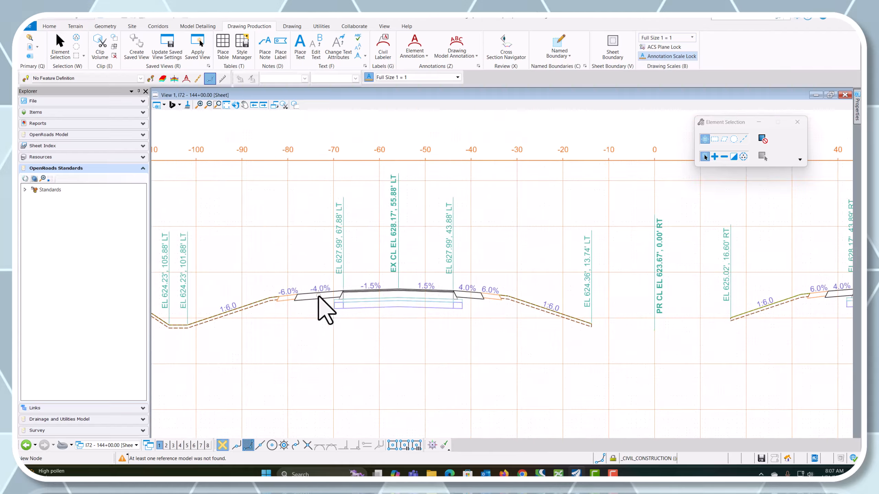
scroll(495, 341, down, 4)
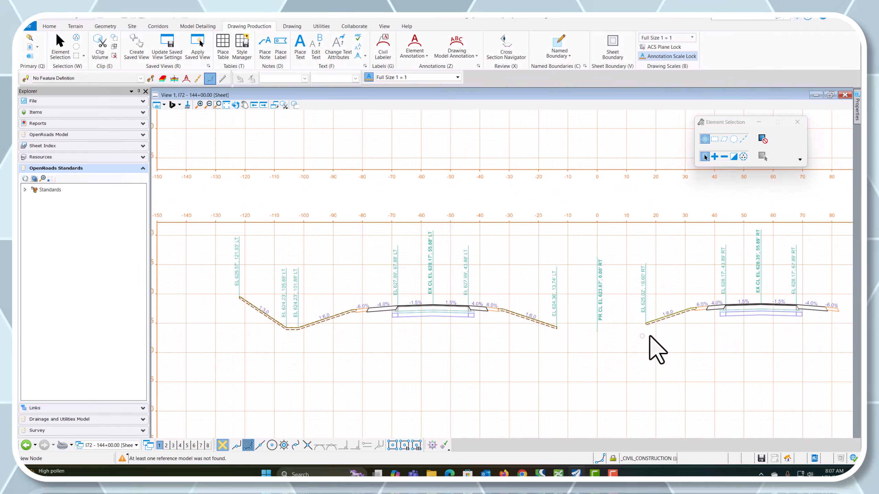
scroll(493, 357, down, 3)
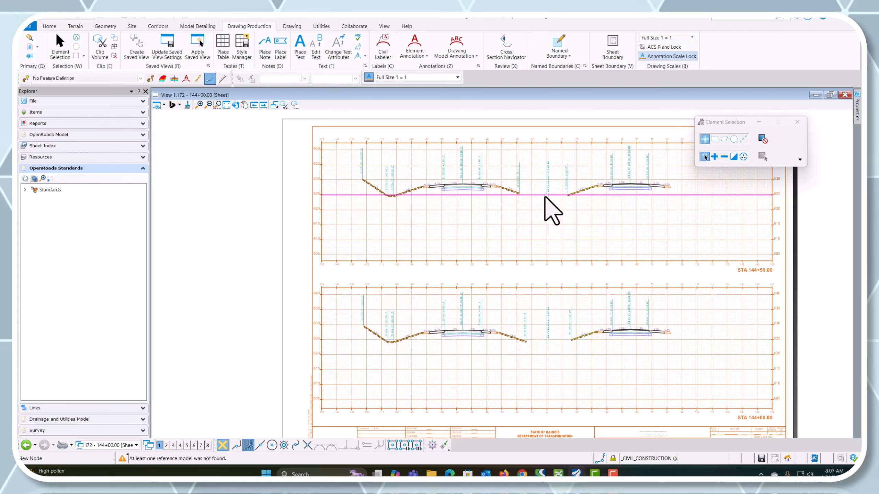
Step: Open the I72 - 128+50.00 sheet and examine the annotated slopes, elevations and median ditches between the two roadways
click(126, 446)
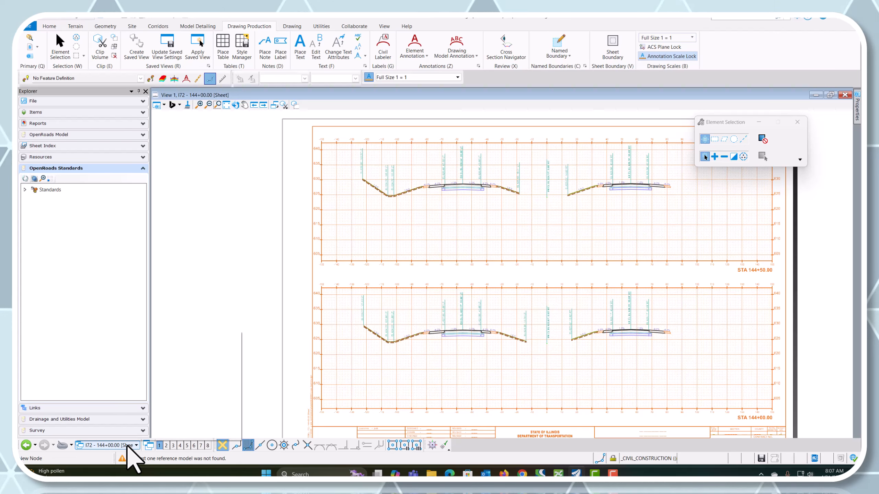
scroll(123, 370, up, 6)
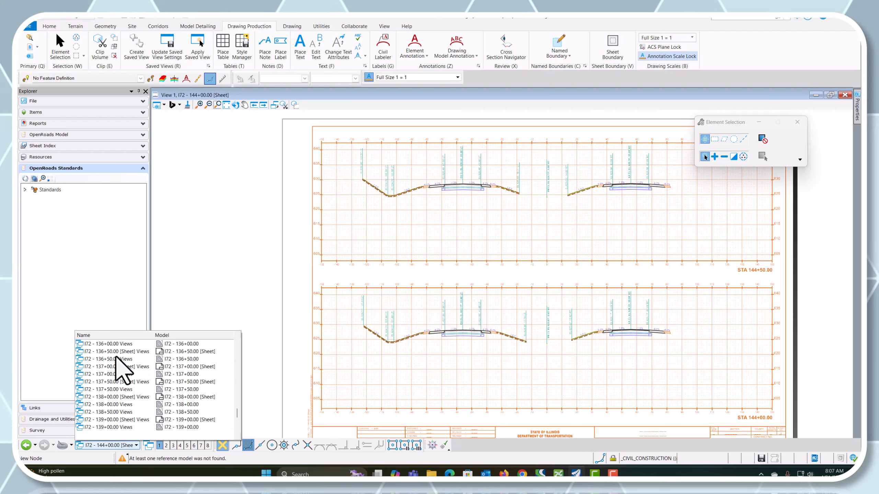
scroll(123, 370, up, 3)
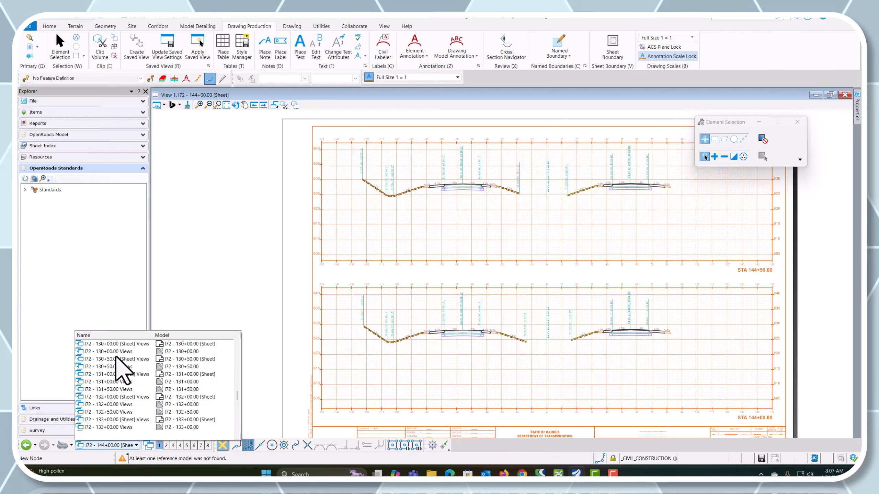
scroll(120, 368, up, 3)
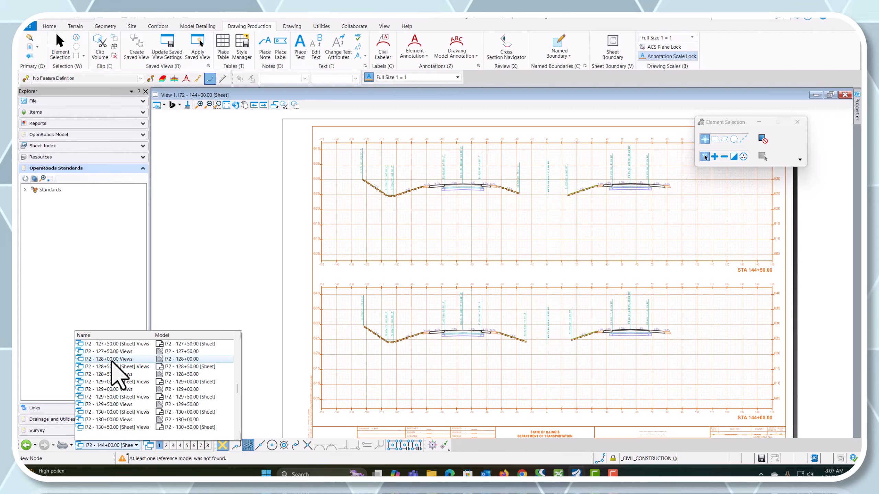
click(110, 366)
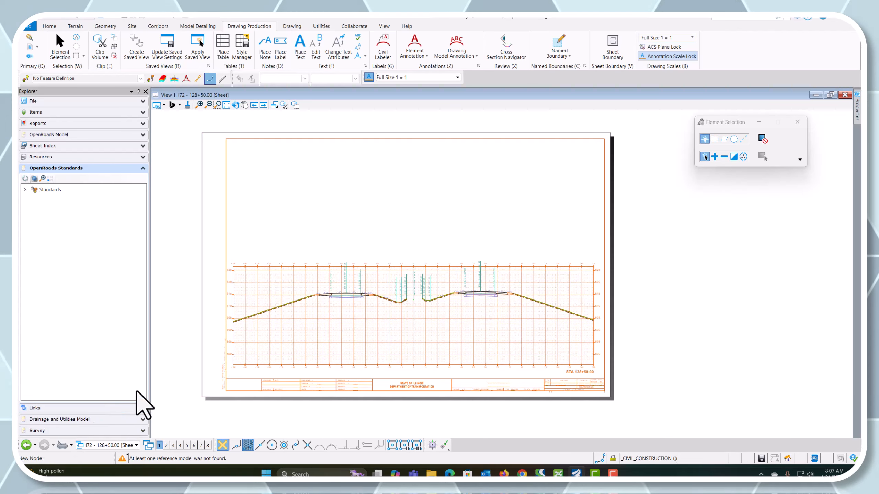
scroll(369, 322, up, 2)
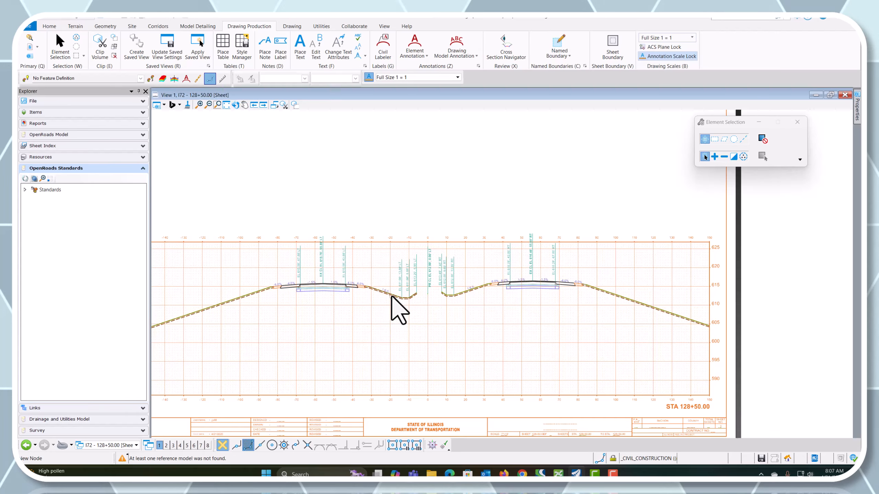
scroll(363, 305, up, 2)
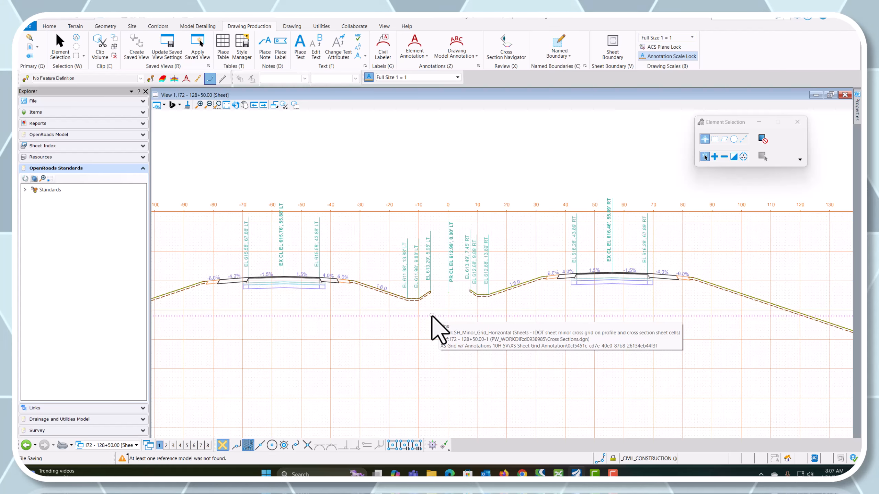
scroll(501, 317, down, 1)
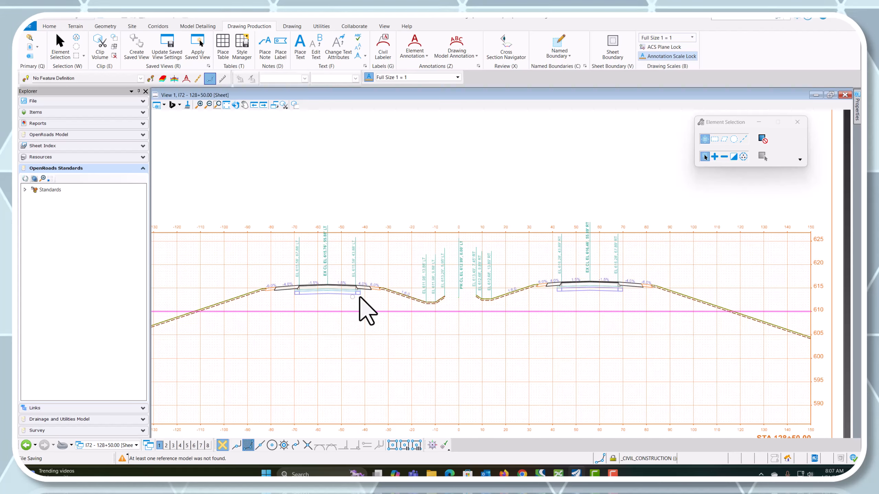
scroll(418, 293, down, 2)
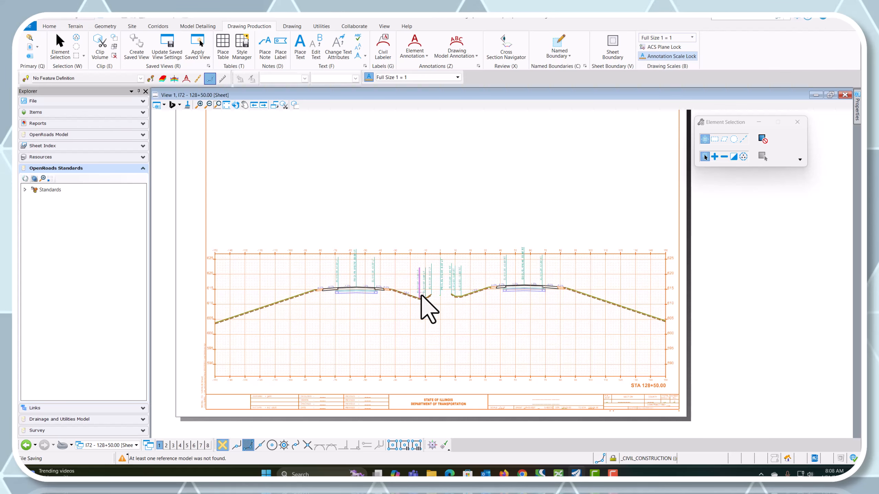
Step: Open the I72 - 127+50.00 sheet and examine the elevation and slope labels across the median and both roadways
click(122, 446)
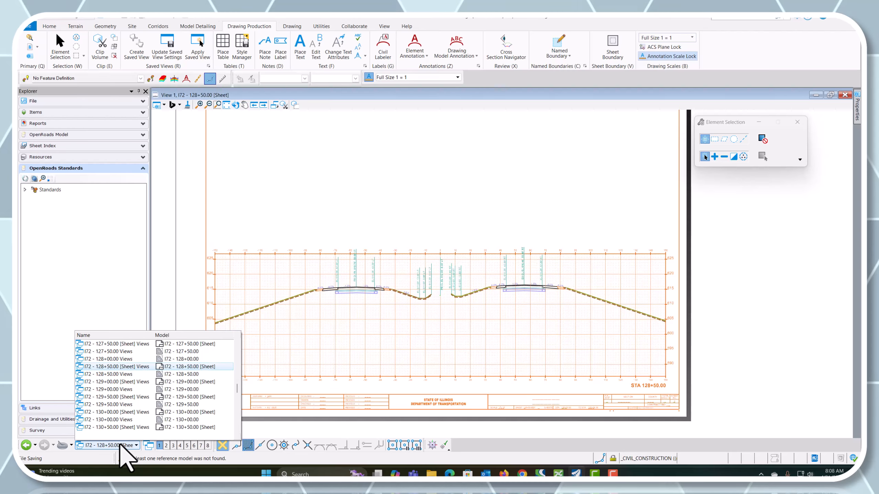
click(115, 344)
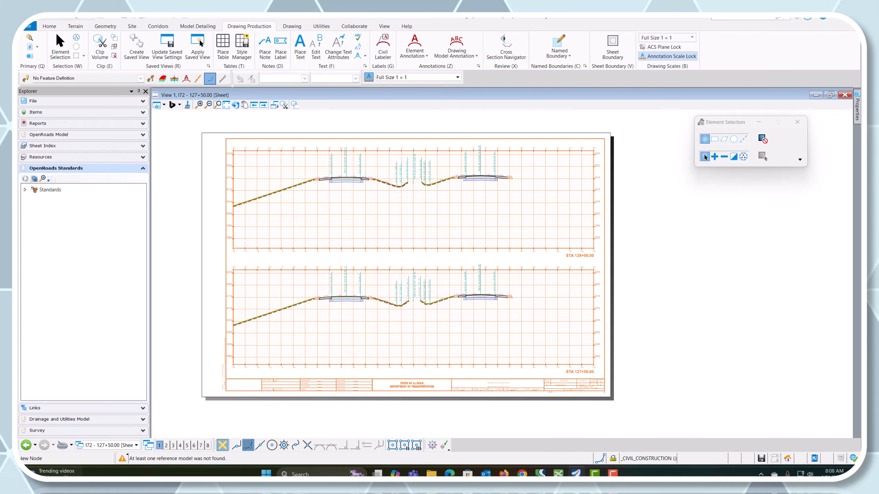
click(108, 446)
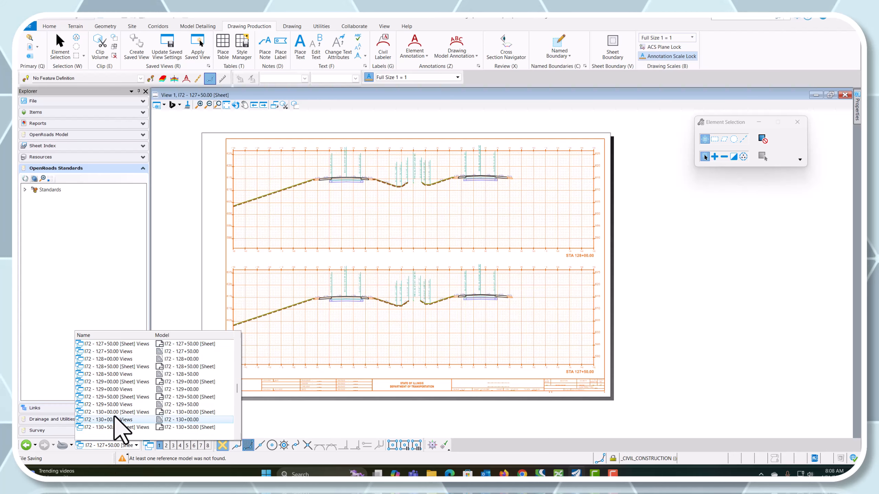
scroll(112, 369, up, 1)
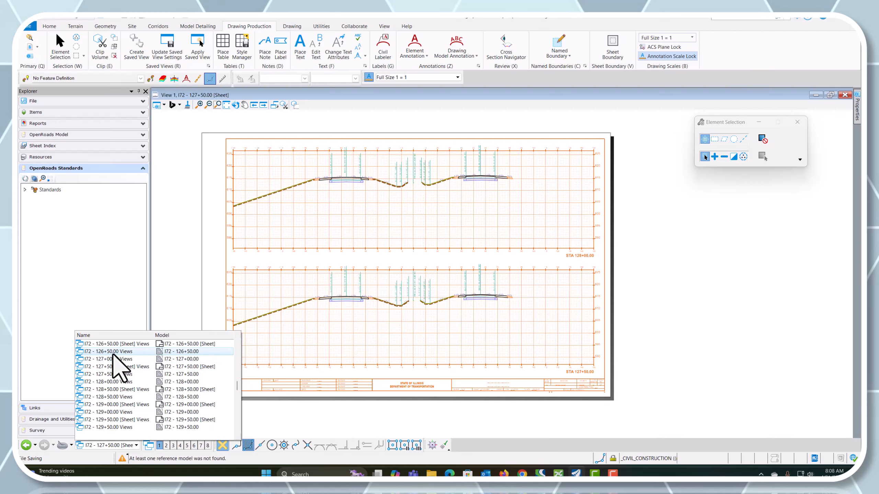
click(109, 368)
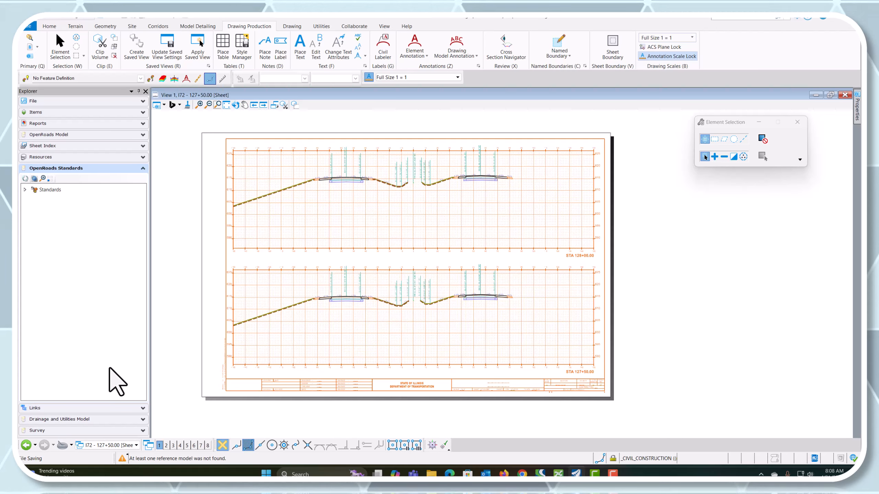
scroll(371, 299, up, 1)
scroll(420, 299, up, 2)
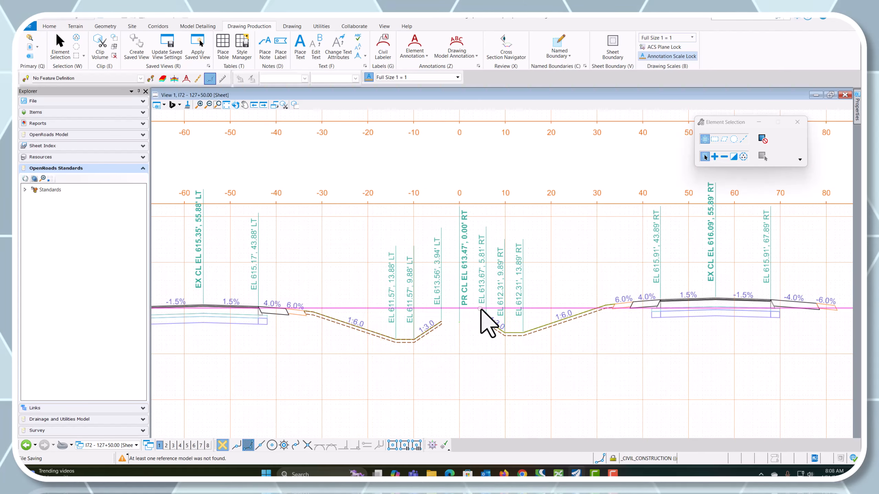
scroll(294, 294, down, 1)
scroll(324, 288, down, 1)
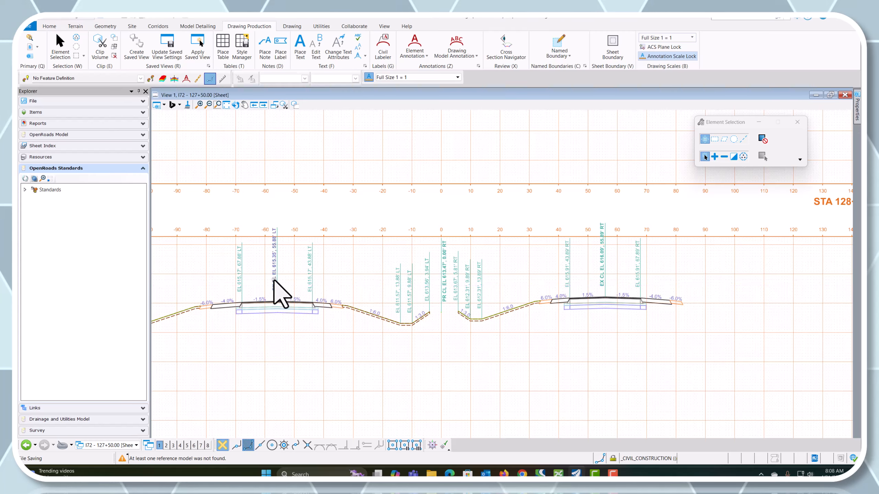
scroll(274, 280, up, 2)
scroll(347, 333, down, 2)
scroll(289, 328, up, 1)
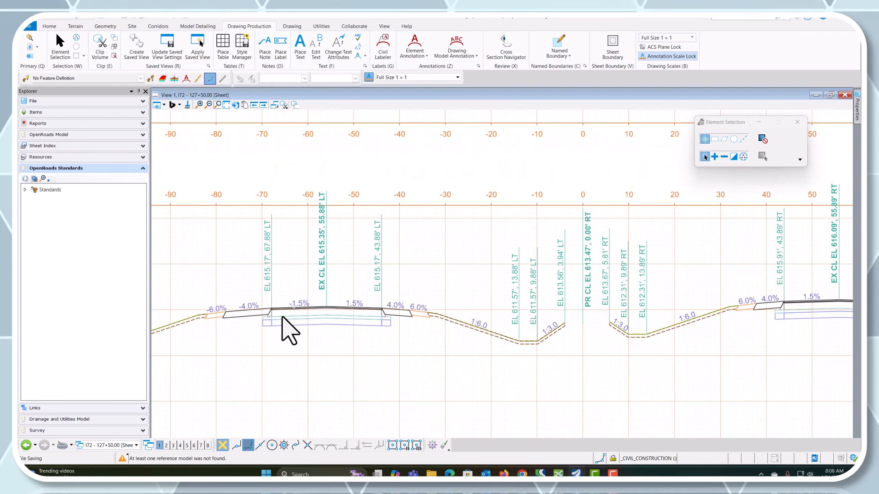
scroll(384, 353, down, 2)
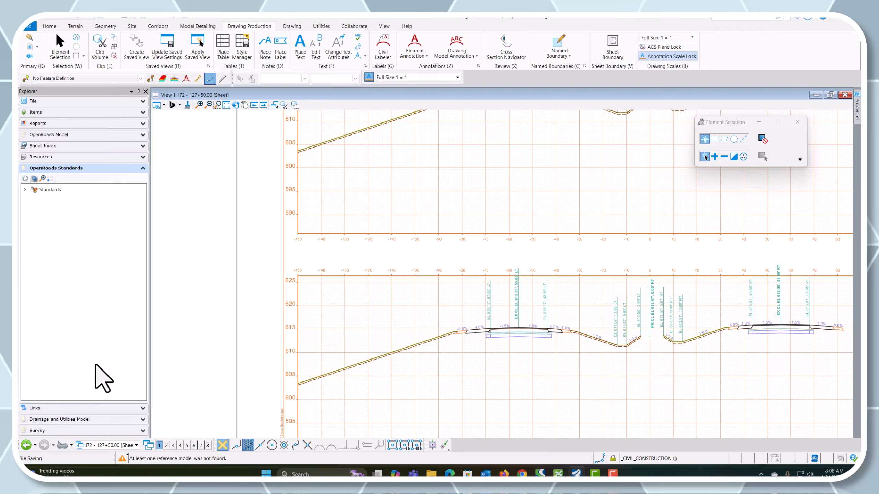
Step: Open the I72 - 126+50.00 sheet and the I72 - 125+50.00 sheet to review their cross sections
click(118, 445)
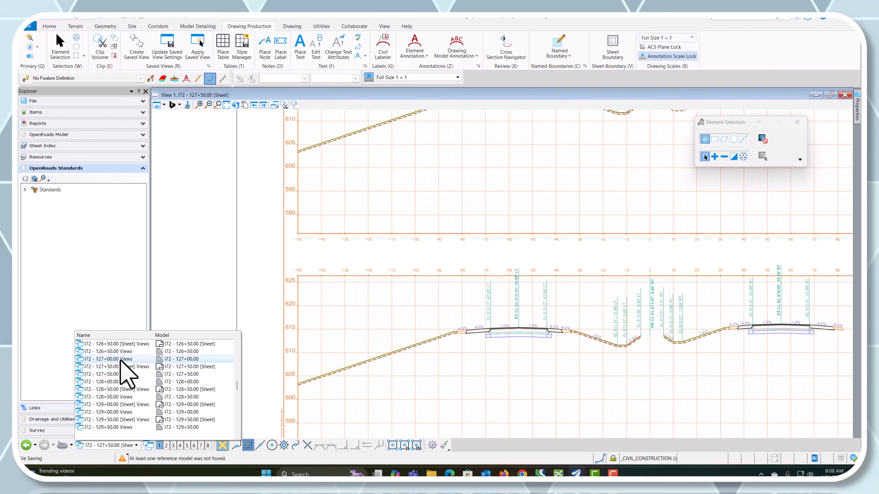
click(127, 343)
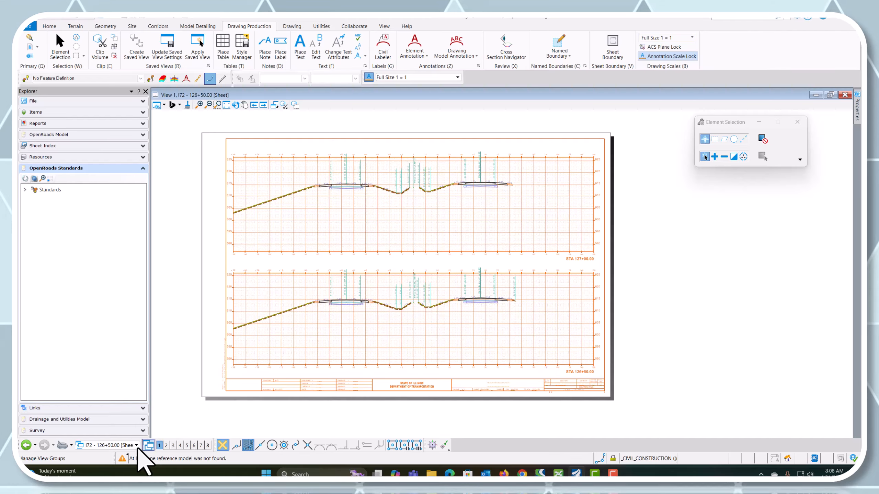
click(126, 445)
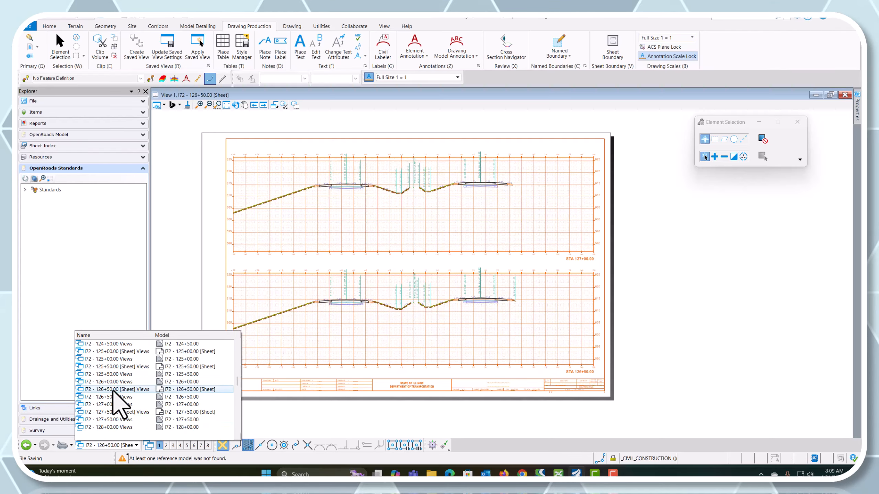
click(126, 367)
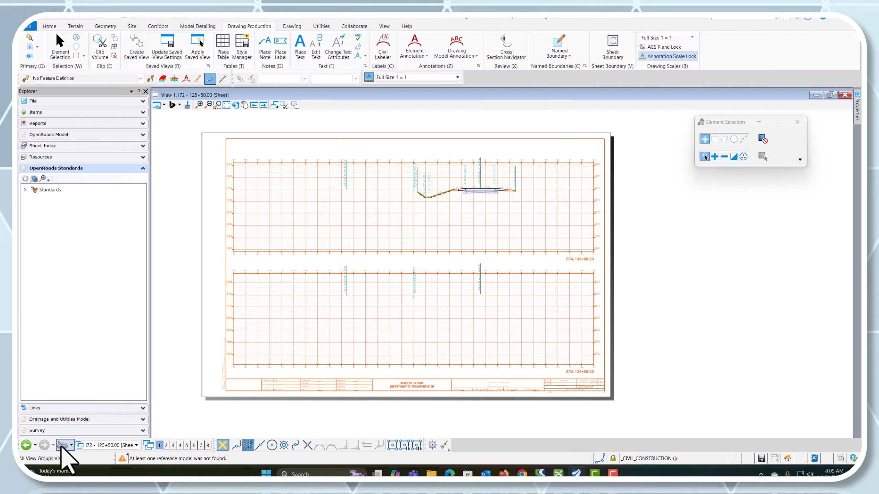
Step: Review the I72 - 125+50.00 drawing model and the I72 - 125+00.00 sheet for cross section content
click(100, 446)
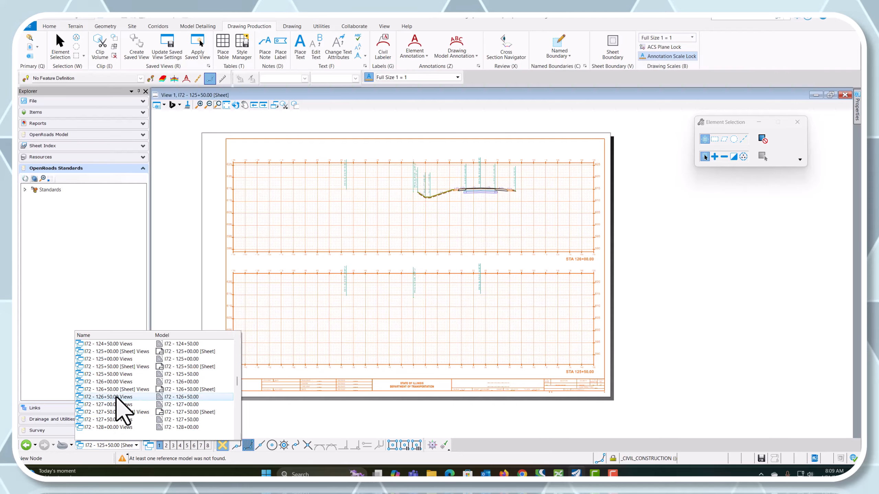
click(115, 374)
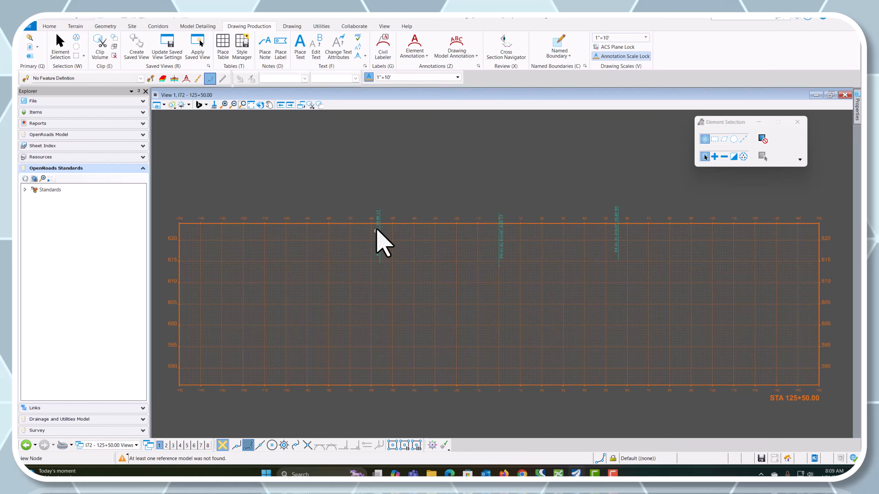
click(121, 445)
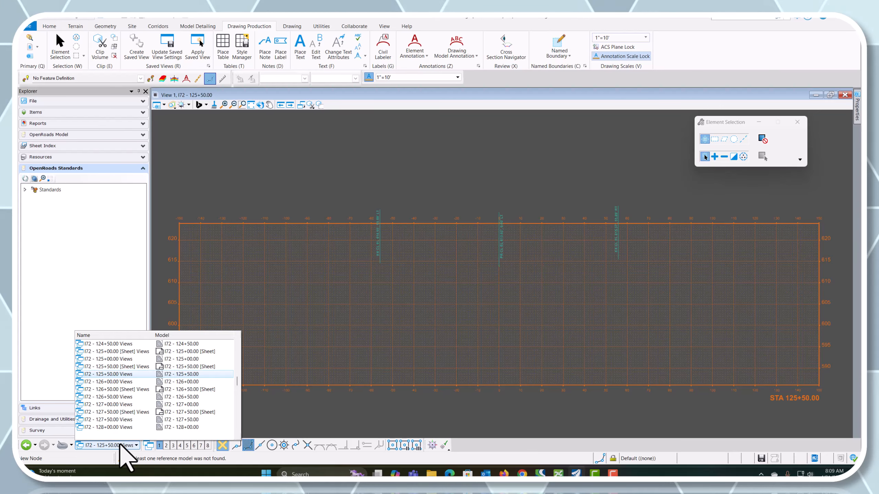
click(127, 352)
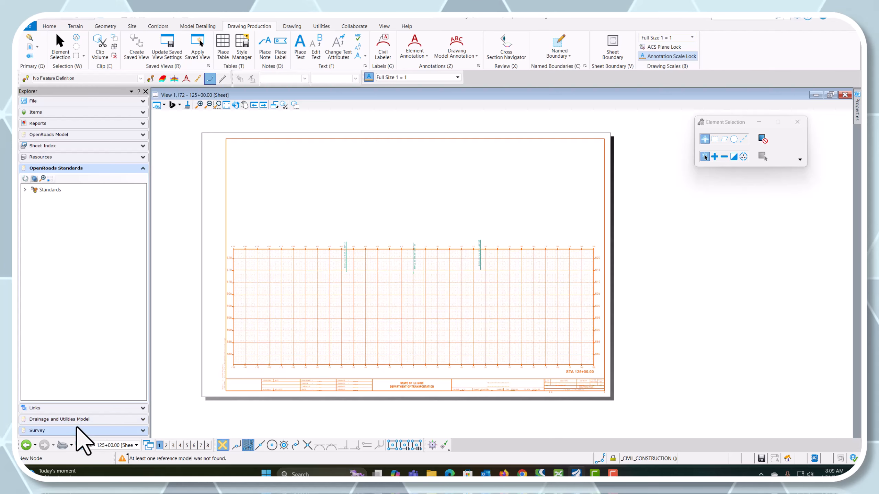
click(109, 447)
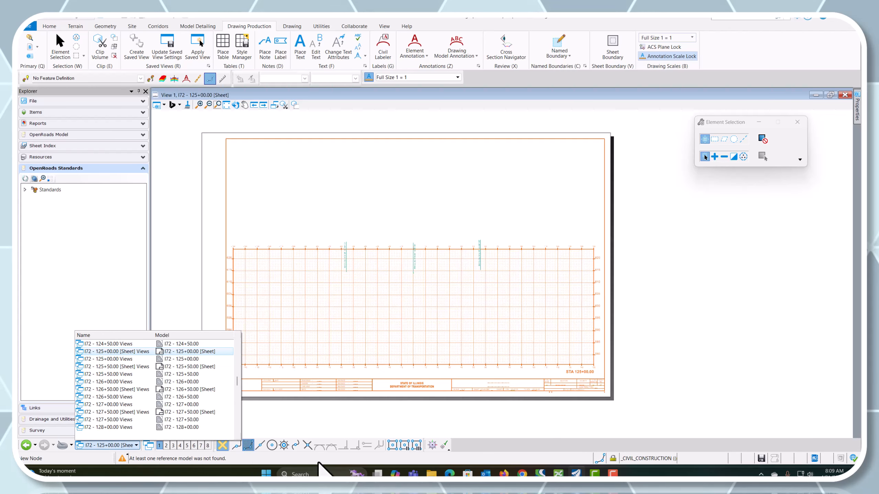
click(437, 428)
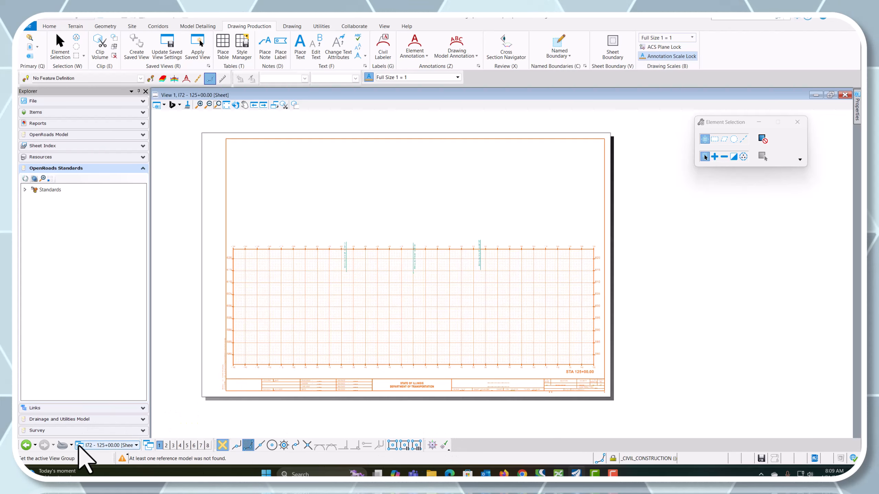
Step: Open the I72 - 110+00.00 sheet and examine the cross sections at stations 110+00.00 and 110+50.00
click(107, 449)
scroll(133, 432, up, 3)
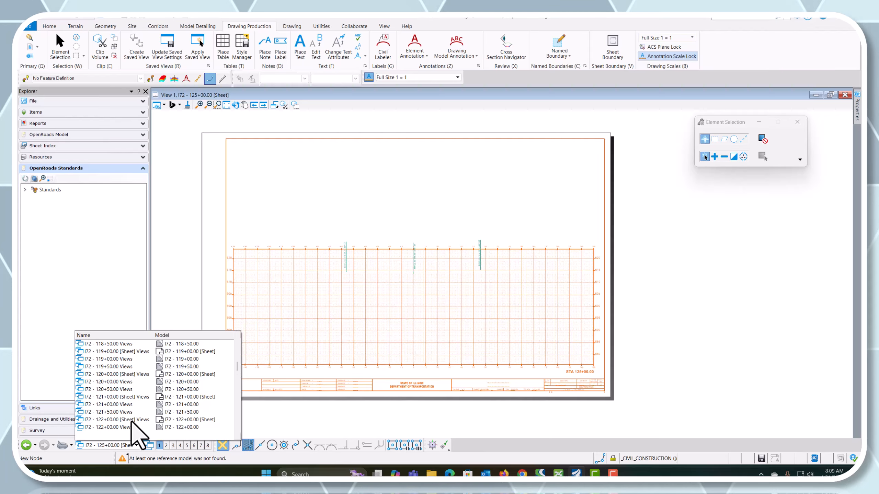
scroll(135, 435, up, 7)
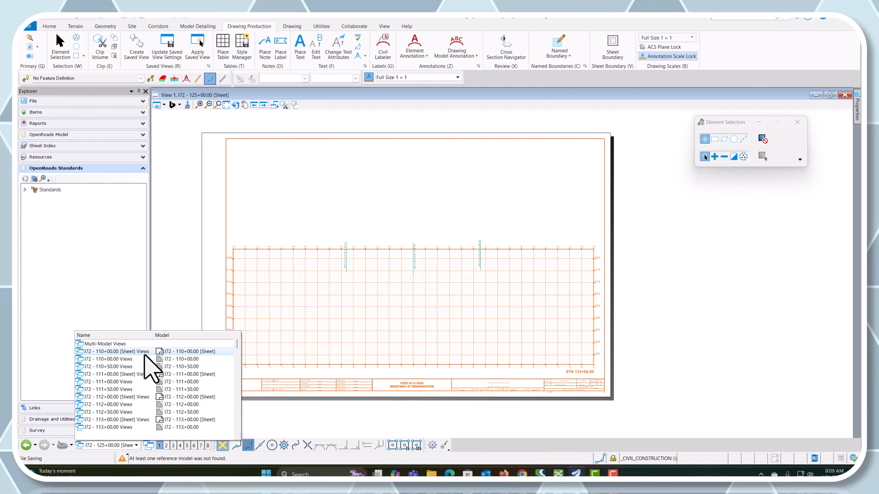
click(151, 352)
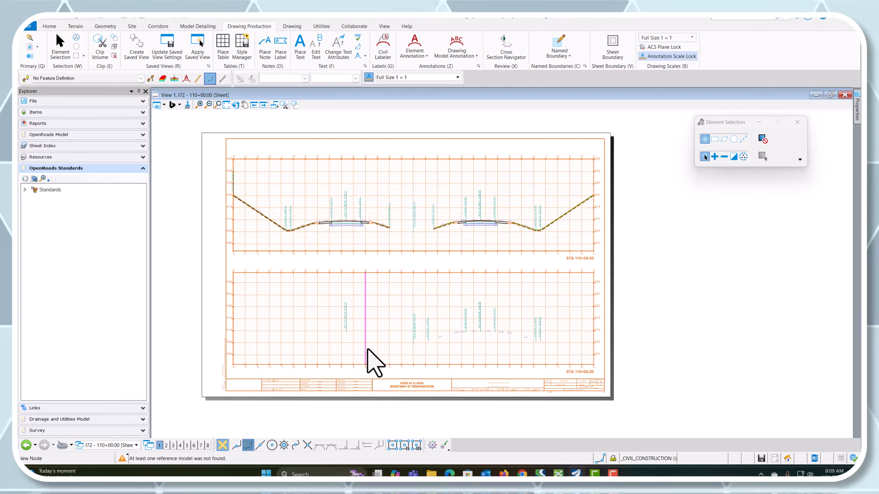
scroll(419, 338, up, 5)
scroll(290, 357, down, 5)
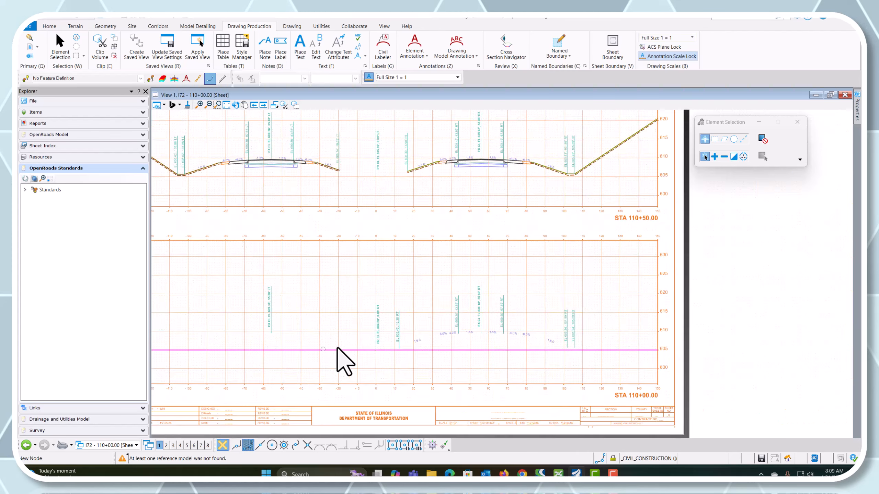
scroll(338, 359, up, 1)
Step: Return to the Multi-Model Views and inspect the start of the corridor at station 110+00 in the plan view
click(123, 446)
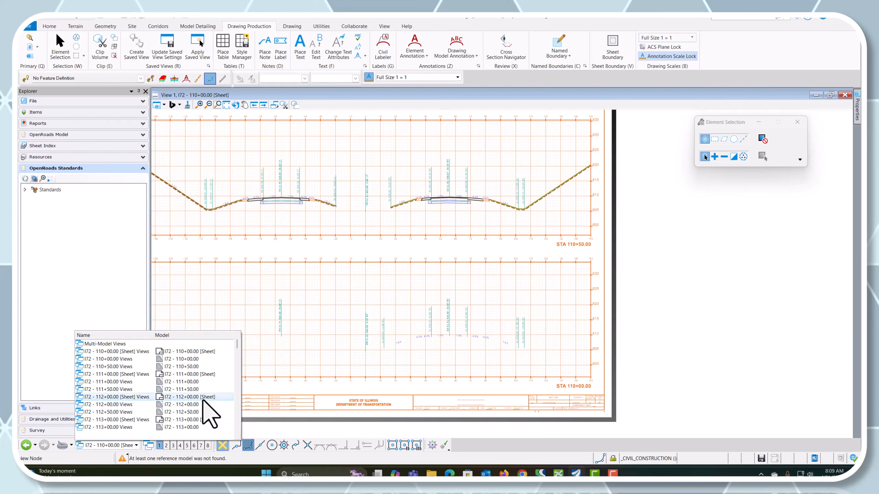
click(117, 351)
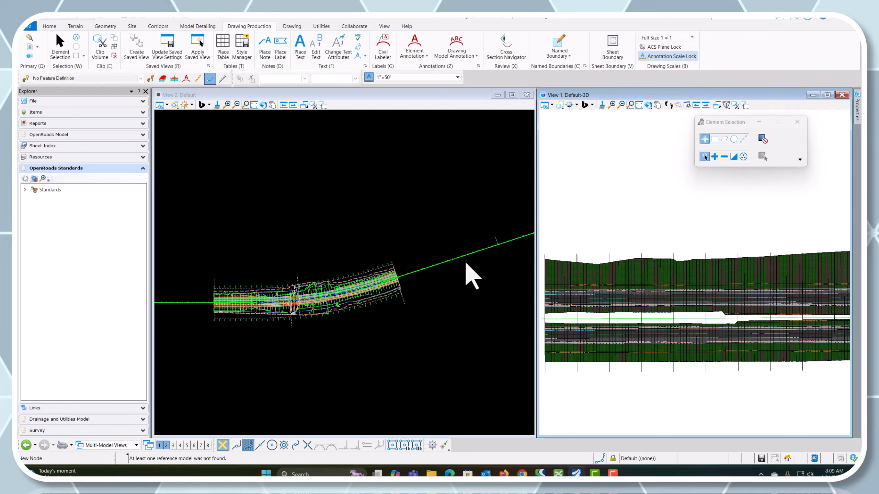
scroll(249, 337, up, 5)
scroll(289, 306, up, 5)
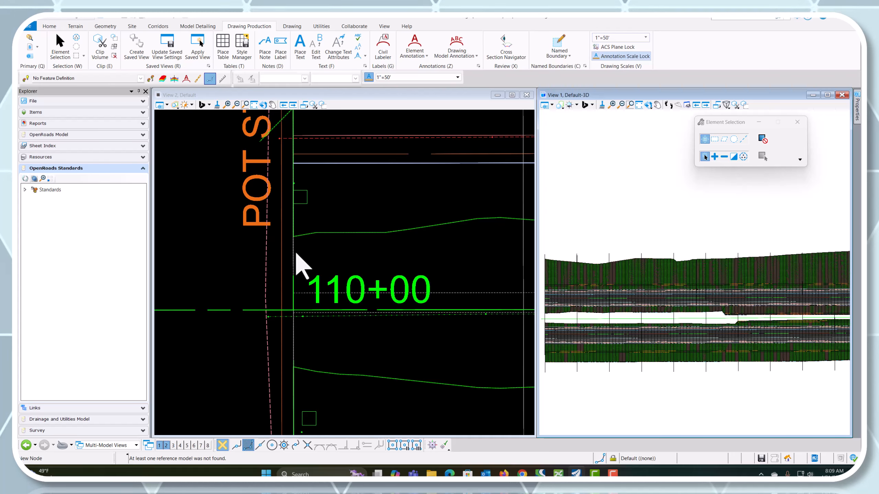
Step: Inspect the end of the corridor around station 145+00 in the plan view
scroll(208, 370, down, 5)
scroll(185, 367, down, 8)
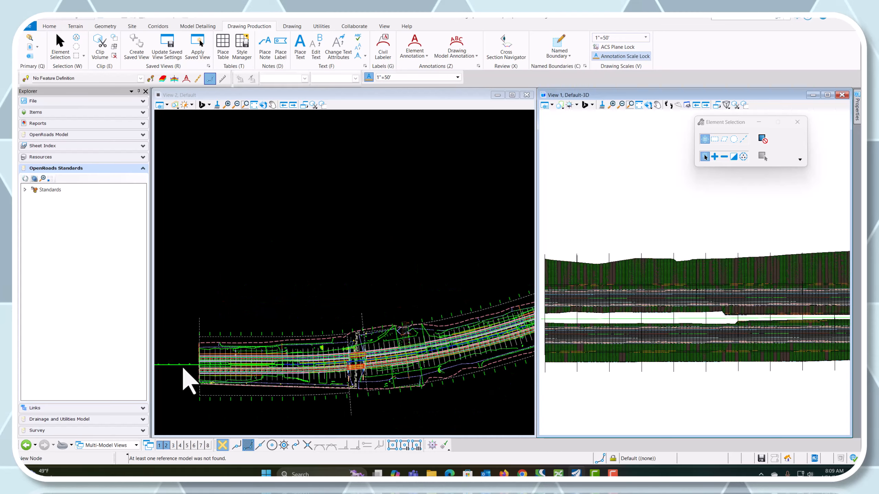
scroll(404, 328, up, 3)
scroll(462, 351, up, 4)
scroll(377, 336, up, 8)
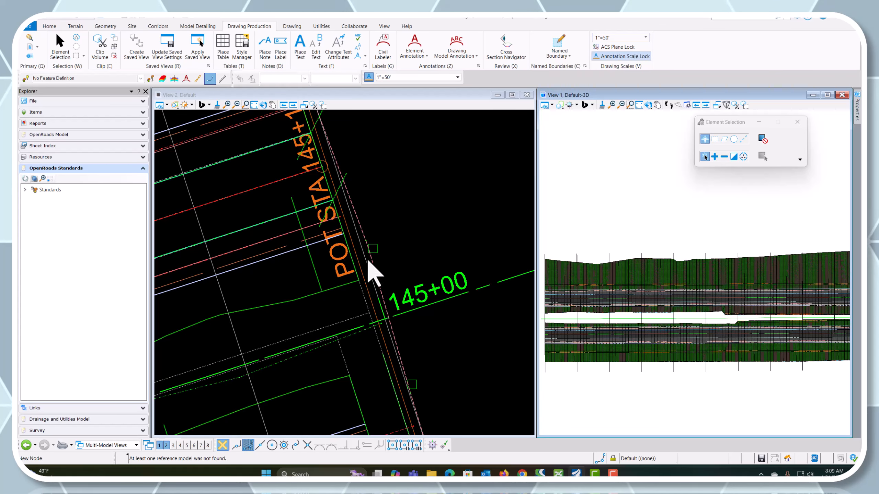
scroll(366, 266, down, 3)
scroll(363, 215, down, 1)
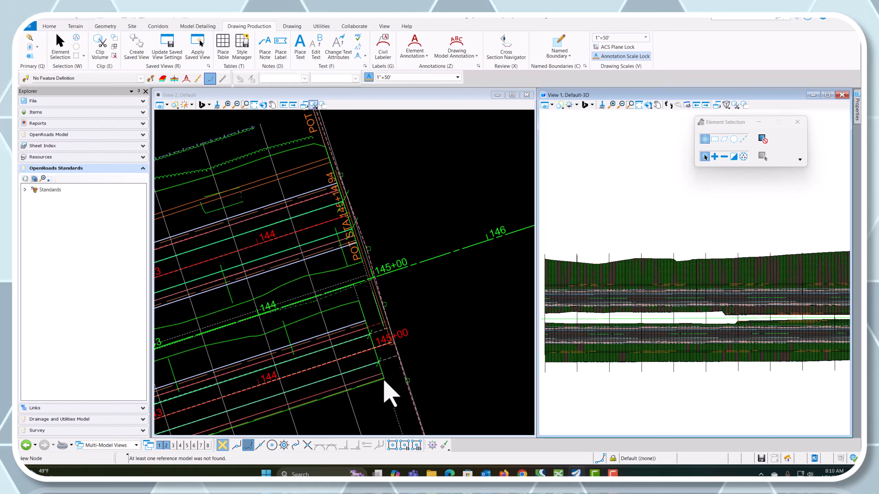
scroll(385, 381, down, 1)
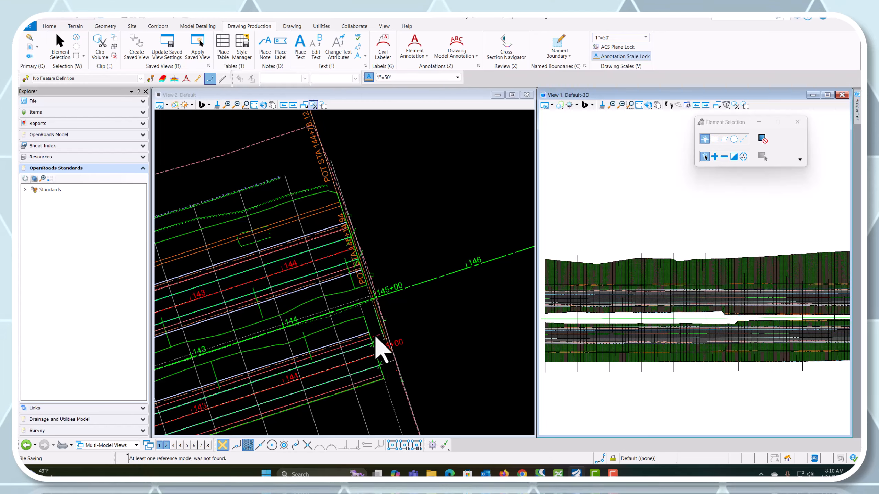
Step: Inspect the bridges and the cross section lines near station 125+00 in the plan view
scroll(398, 331, down, 2)
scroll(429, 317, down, 4)
scroll(317, 369, down, 3)
scroll(240, 379, up, 4)
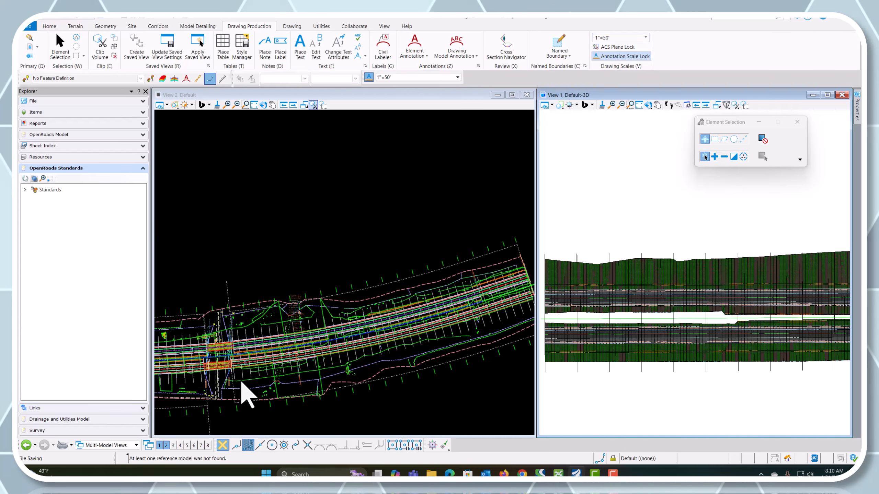
scroll(207, 368, up, 4)
scroll(207, 371, up, 1)
scroll(242, 403, up, 4)
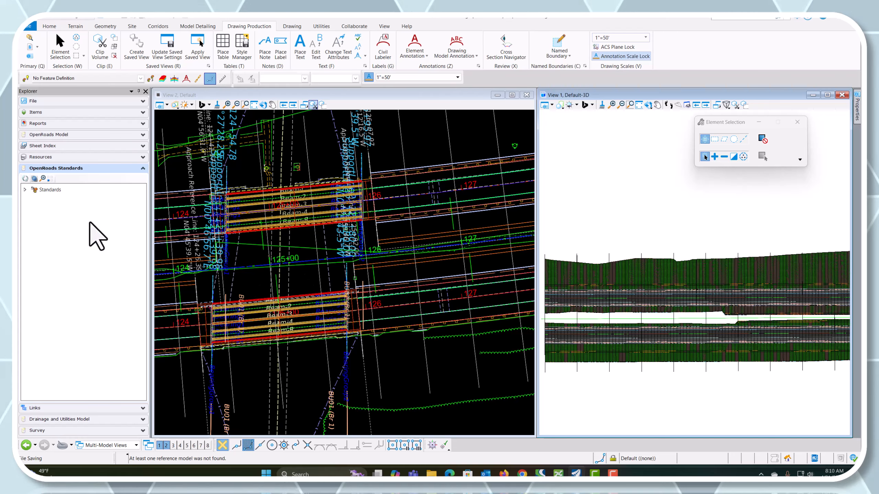
Step: Open the I72 - 125+00.00 drawing model and check its cross section content
click(91, 446)
scroll(128, 412, up, 1)
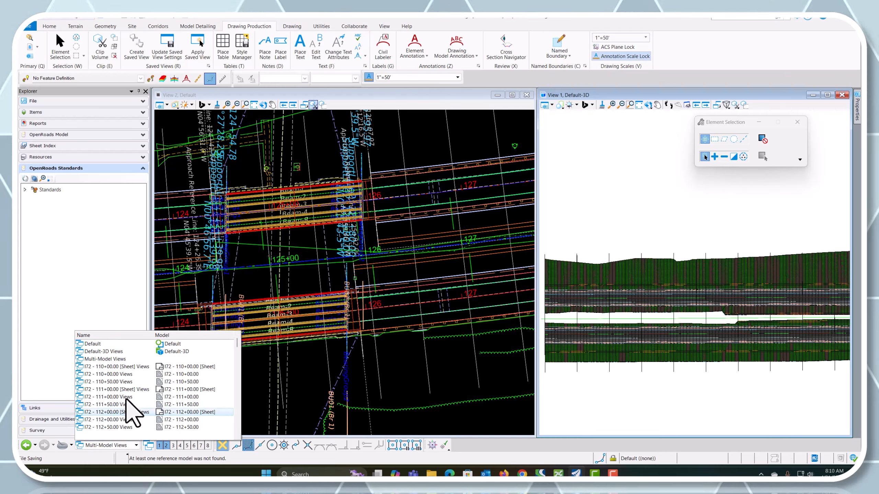
scroll(127, 399, down, 7)
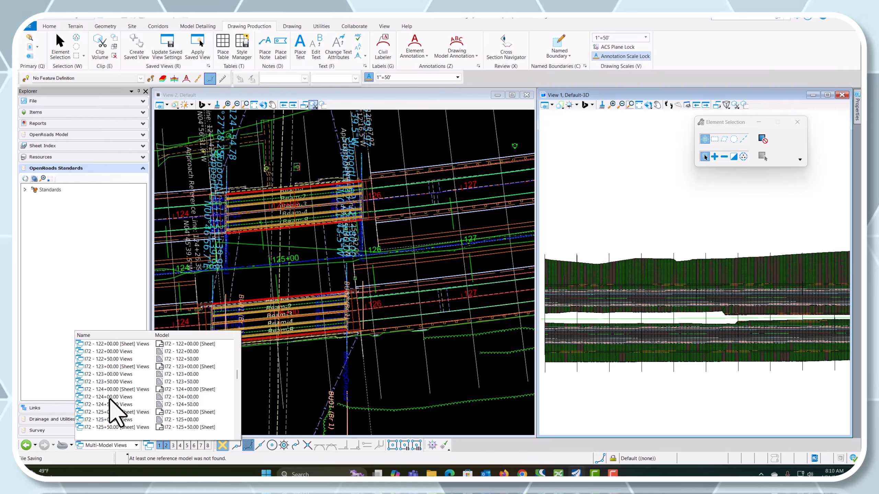
click(114, 398)
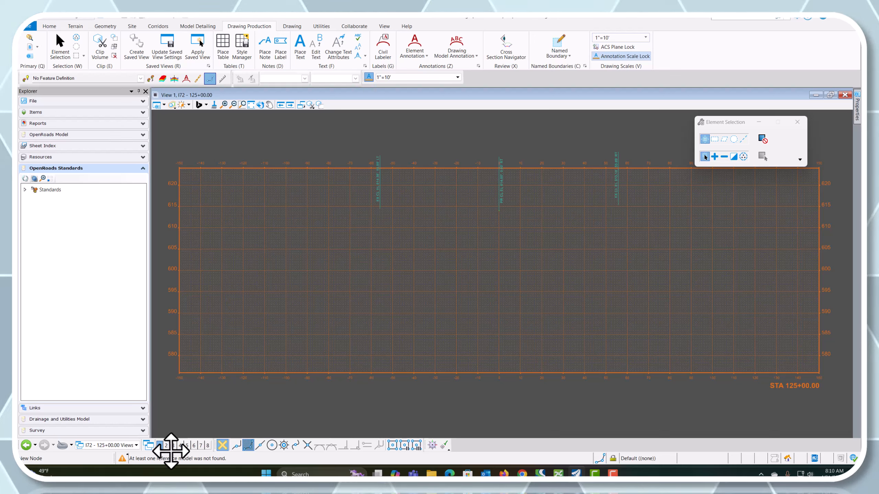
click(101, 445)
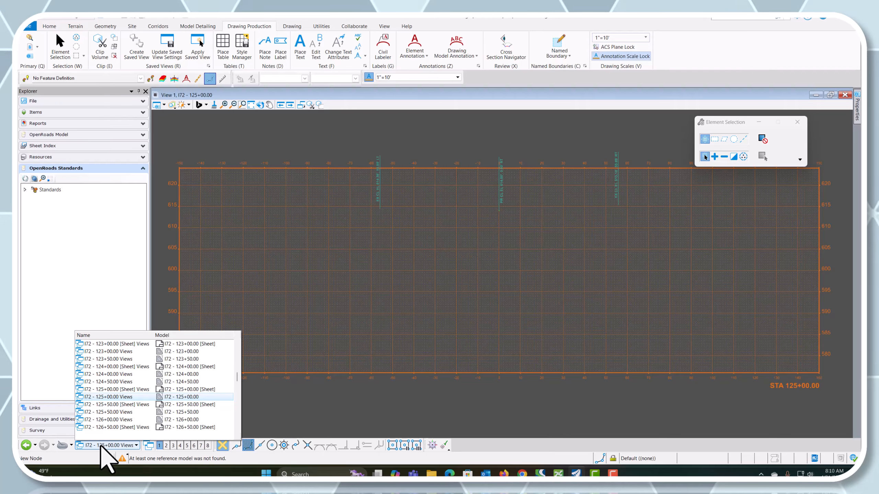
click(306, 417)
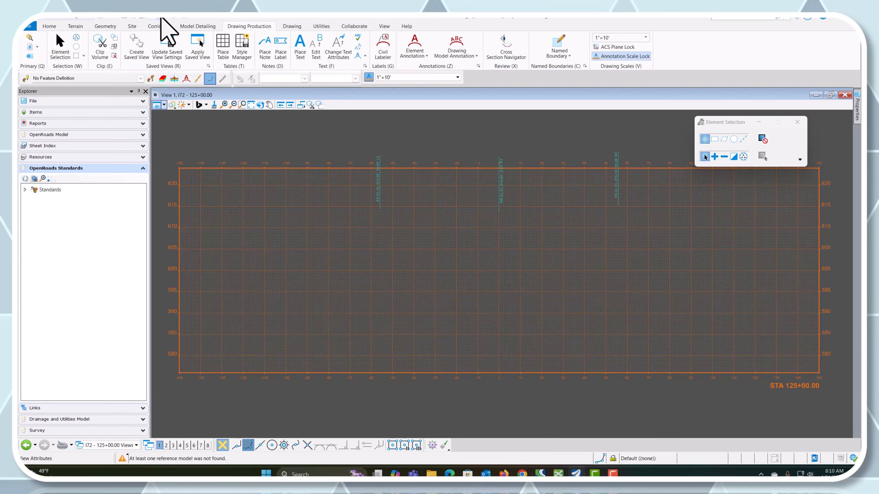
Step: Undo all changes in the file, and check the list of models and the Named Boundaries for leftovers
click(159, 38)
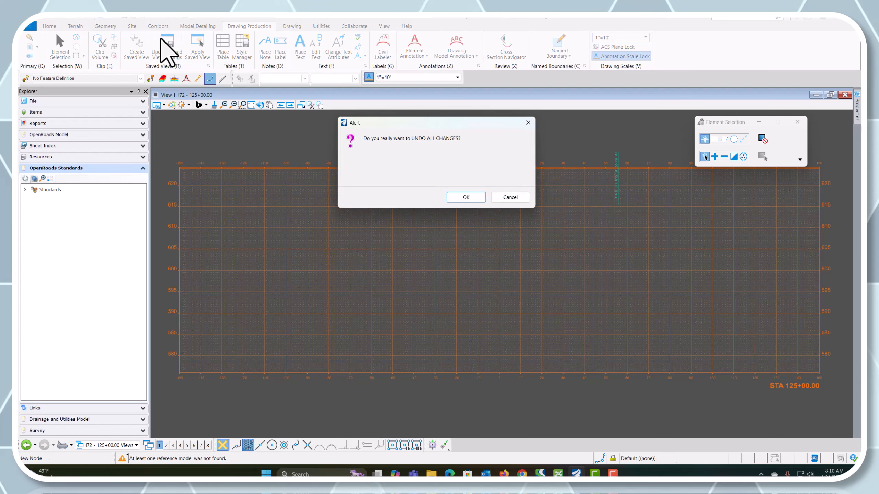
click(461, 199)
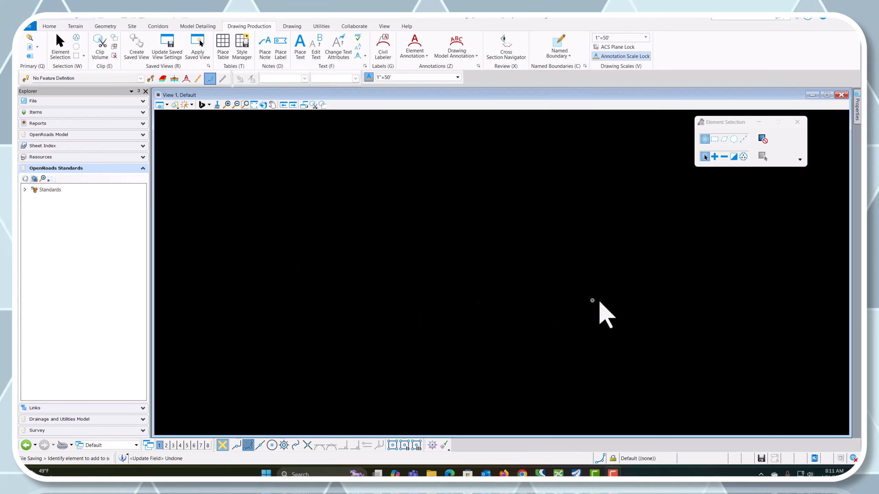
click(91, 446)
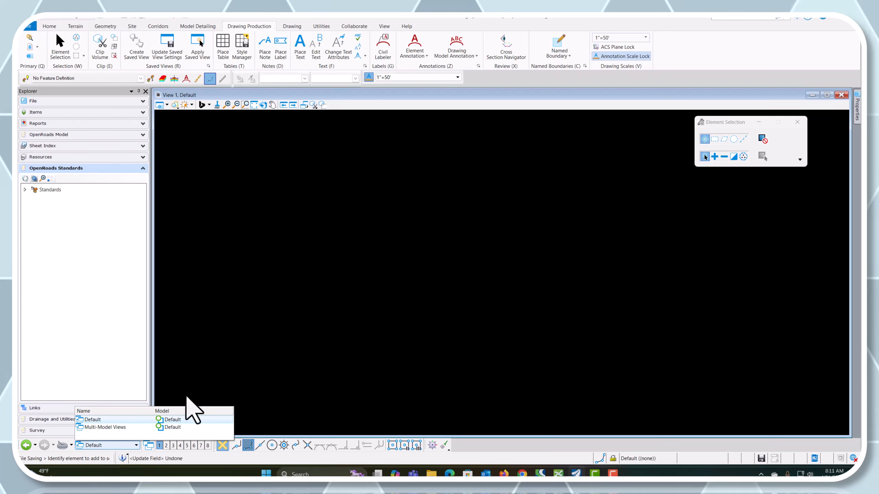
click(281, 337)
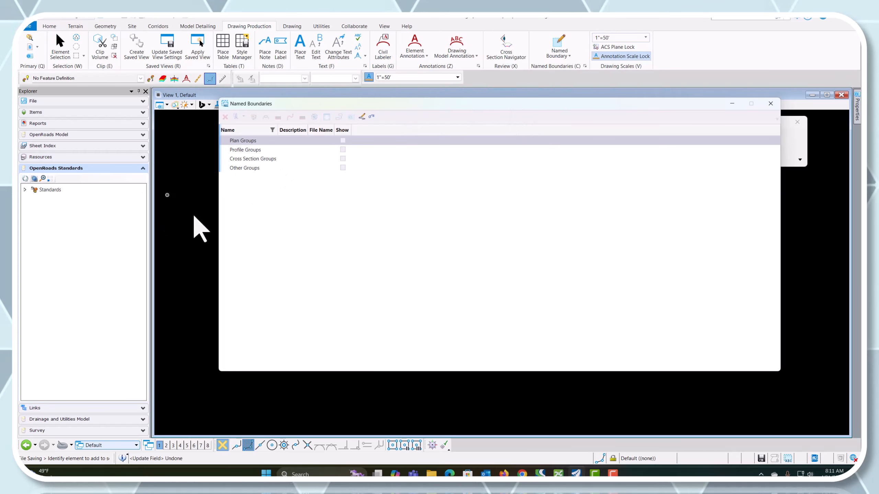
click(766, 103)
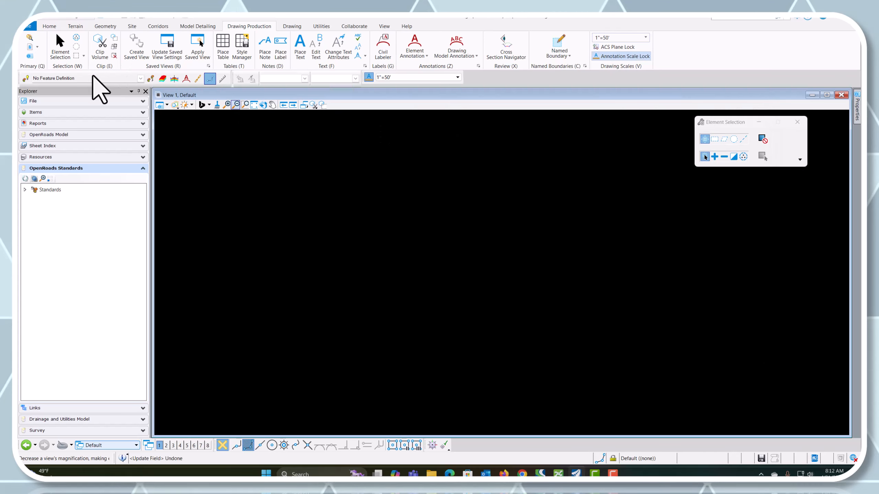
Step: Attach D95875_Massey Lane Survey.dgn from the Surveys folder as a reference to the Default model
click(49, 27)
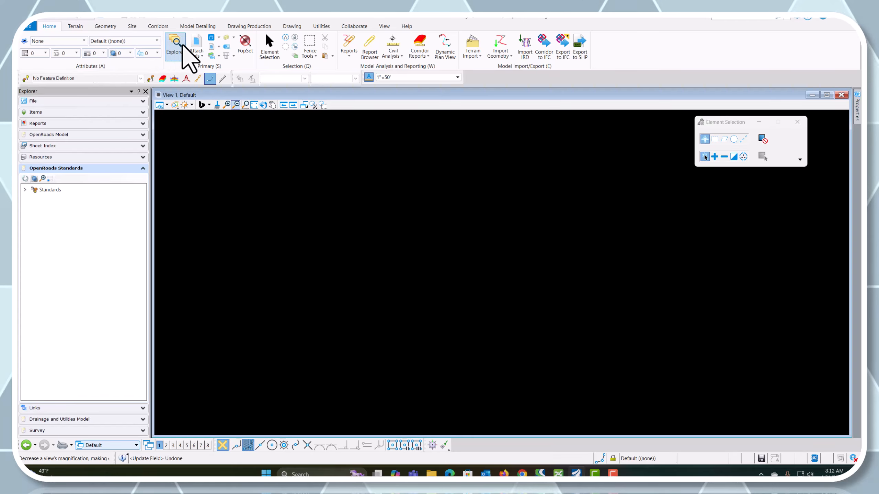
click(196, 47)
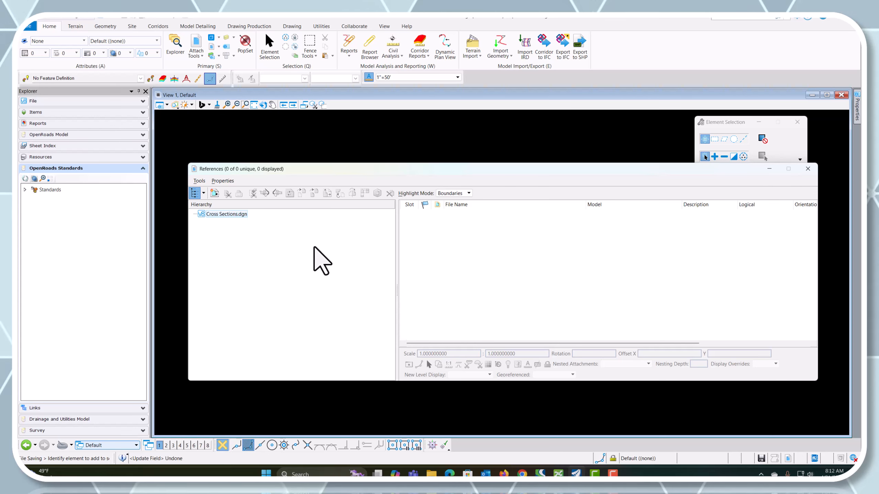
click(200, 181)
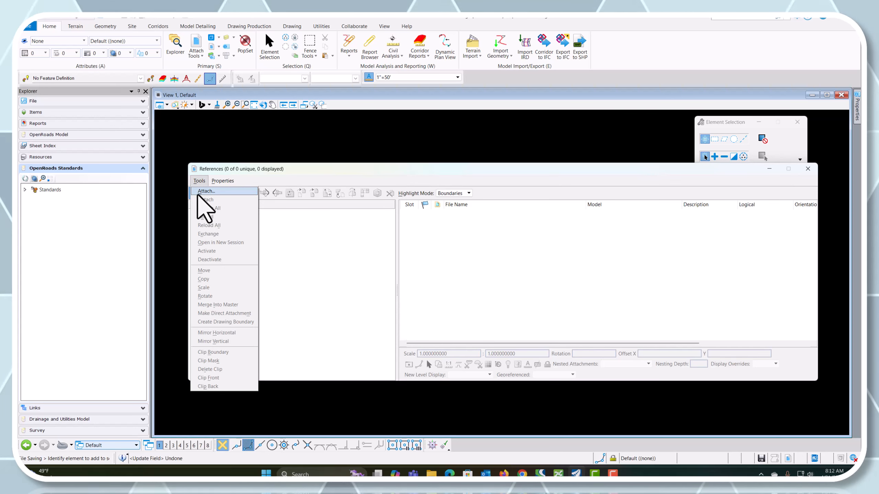
click(198, 192)
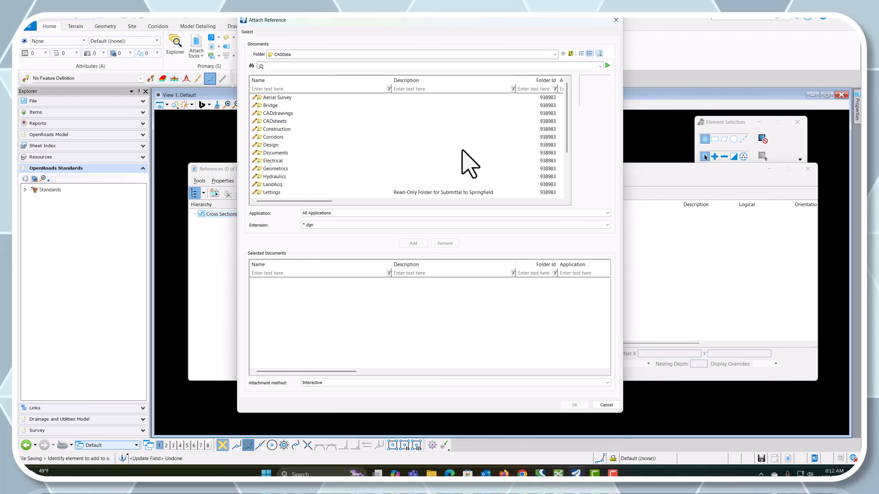
double_click(283, 193)
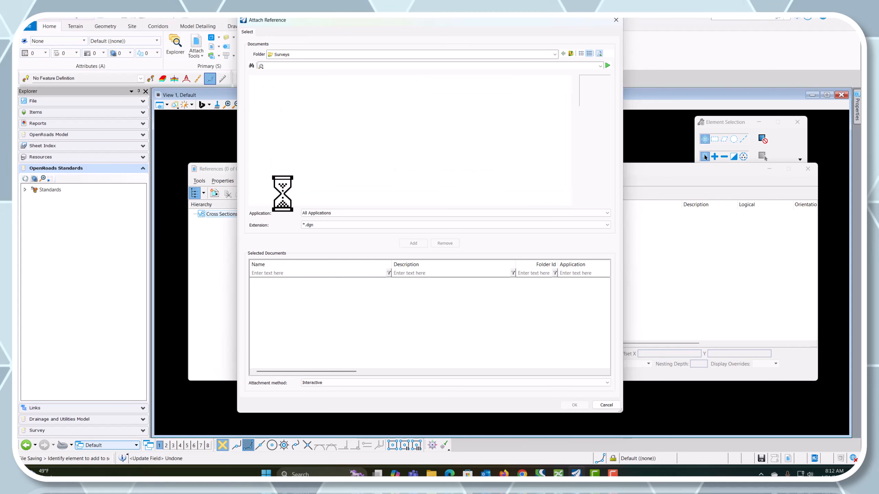
click(310, 120)
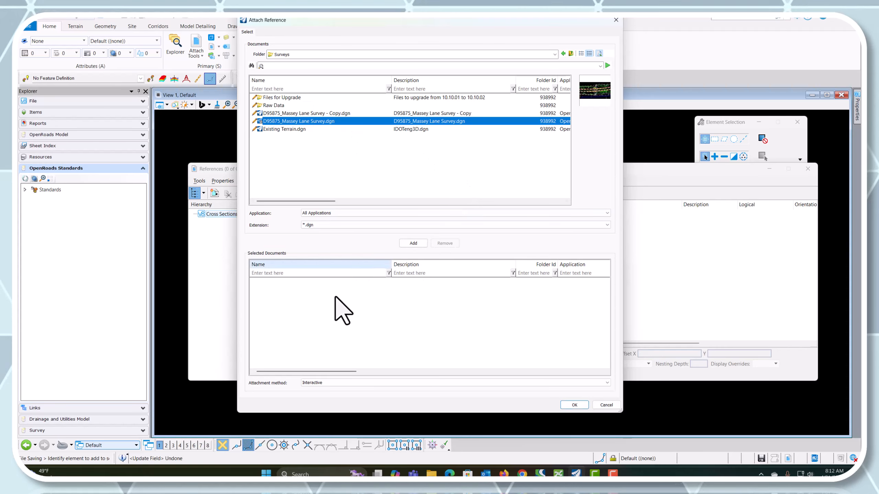
click(574, 405)
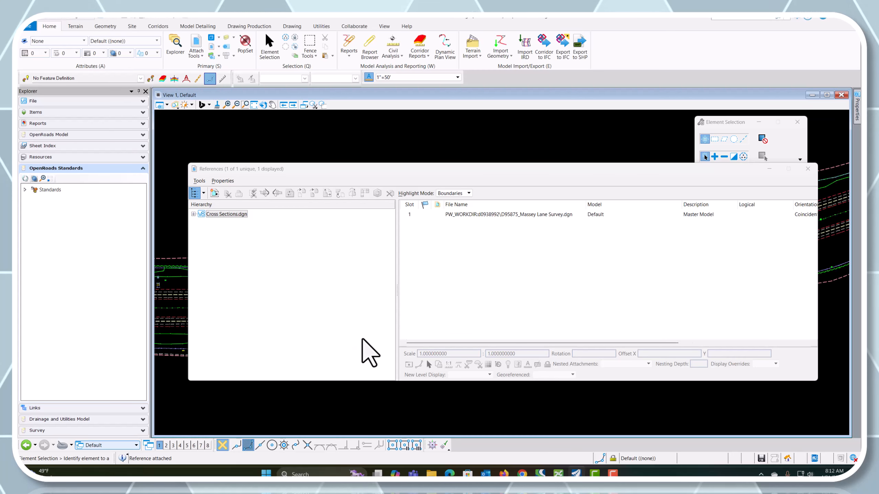
Step: Attach Ex_I72 Alignment.dgn from the Geometrics folder as a reference with its Default model, Coincident - World orientation and no nesting
click(484, 215)
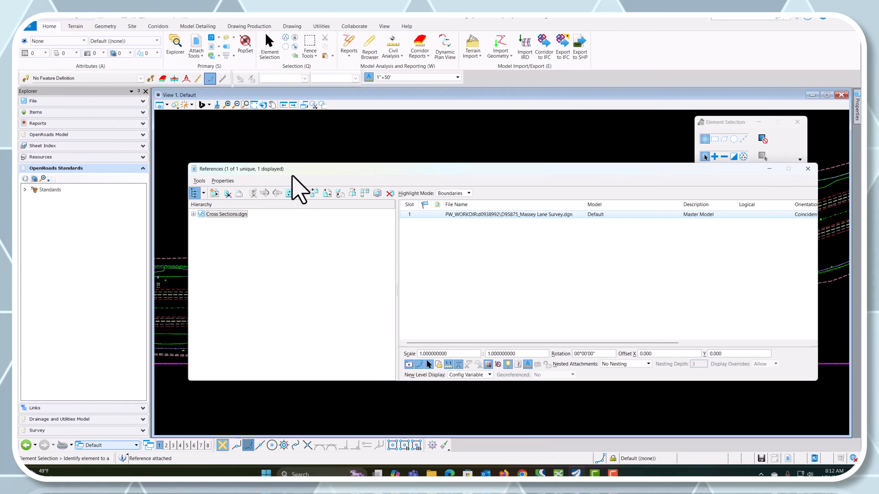
click(199, 181)
click(207, 192)
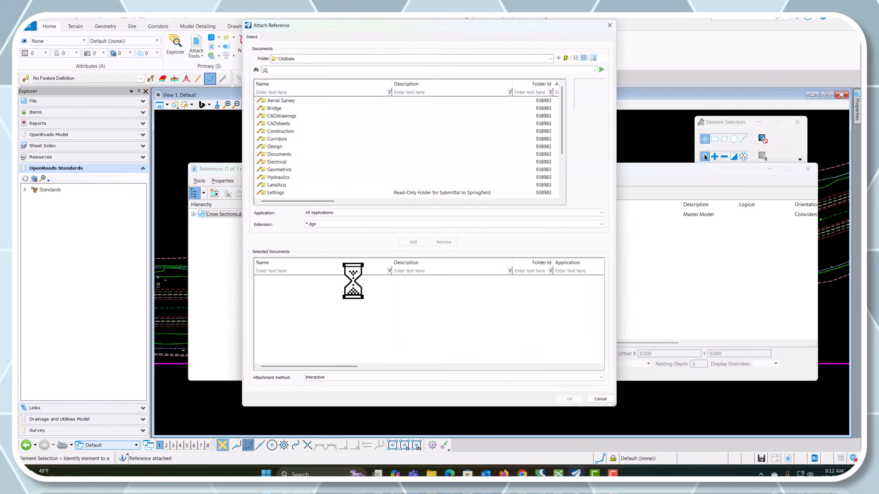
double_click(275, 168)
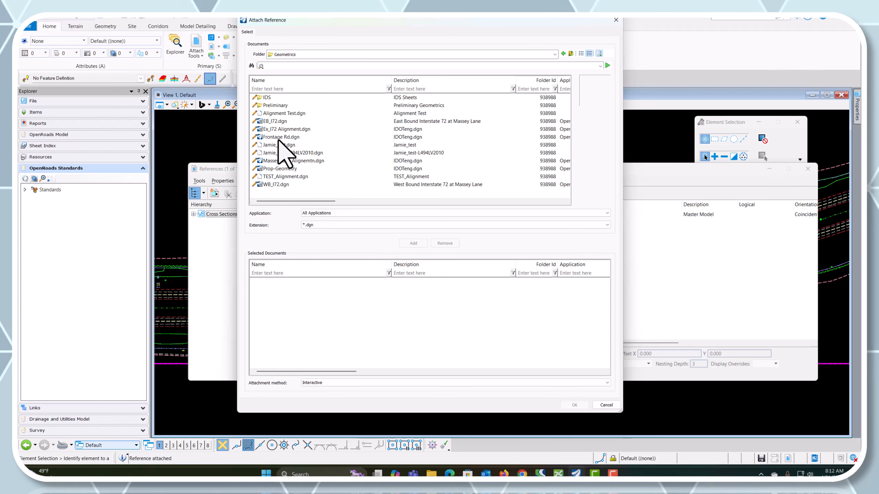
click(280, 128)
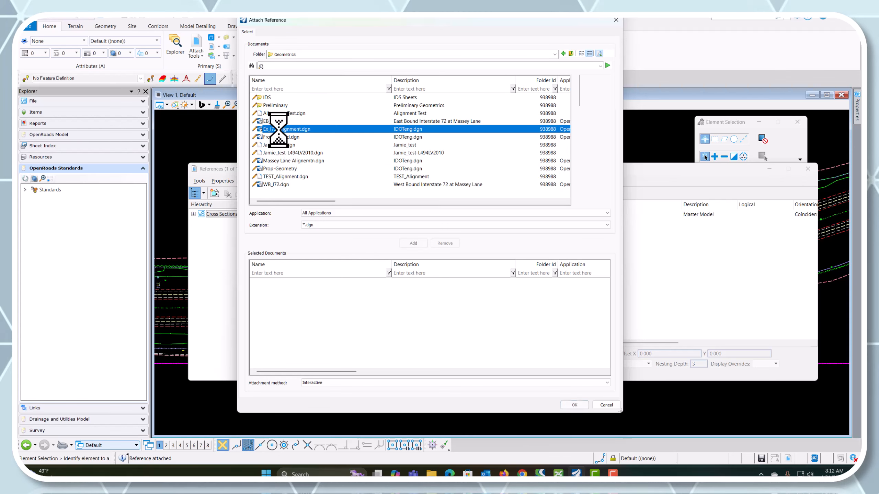
click(413, 244)
click(575, 405)
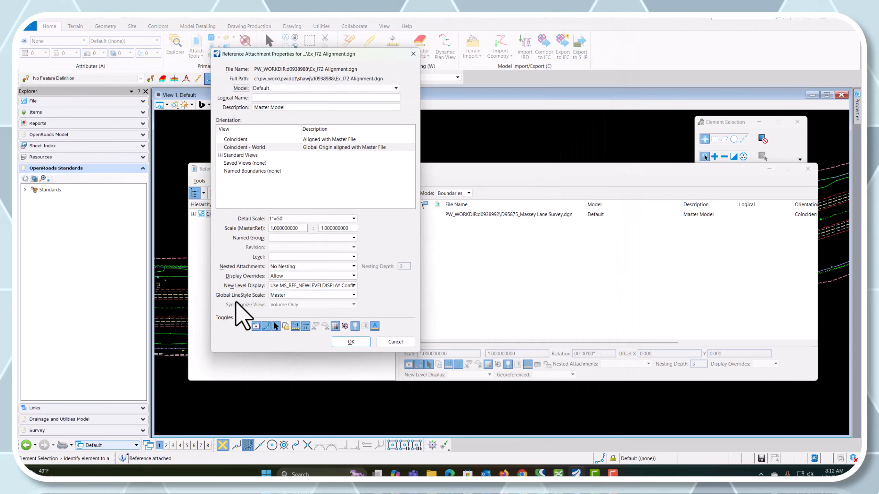
click(350, 342)
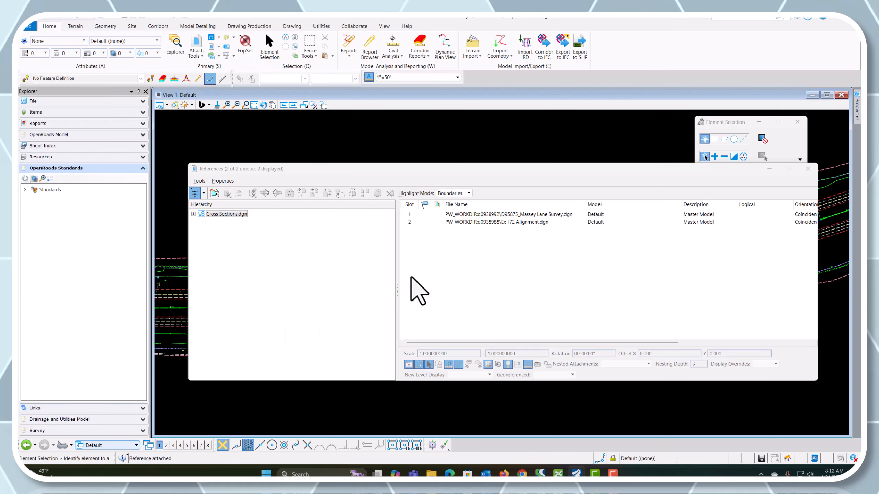
Step: Attach EB I72 Corridor.dgn and WB I72 Corridor.dgn from the Corridors folder as Default model references, Coincident - World with no nesting
click(215, 193)
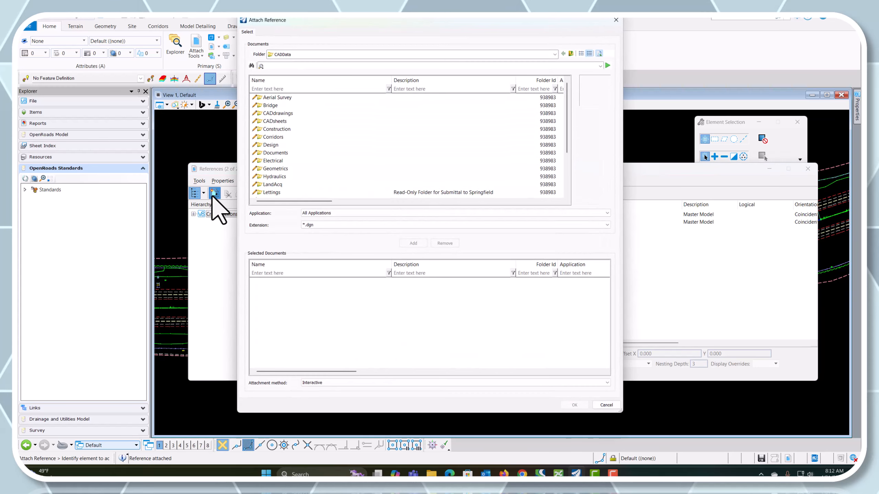
scroll(301, 190, down, 2)
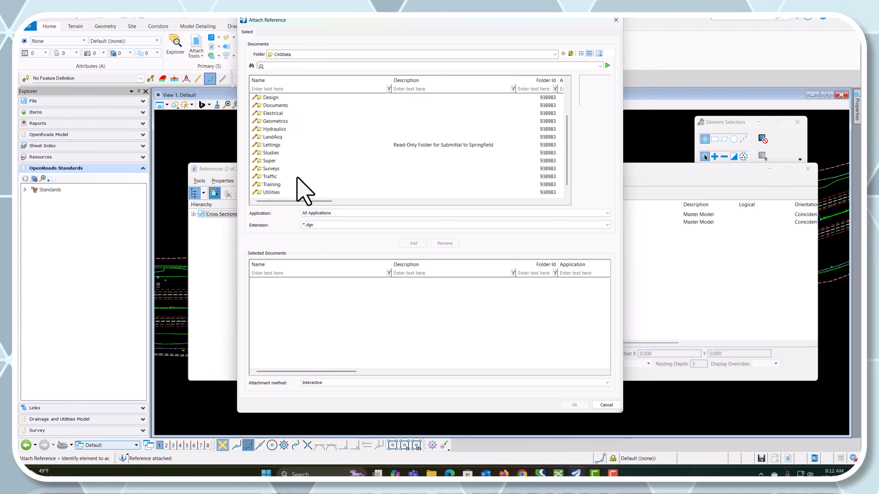
scroll(296, 183, up, 2)
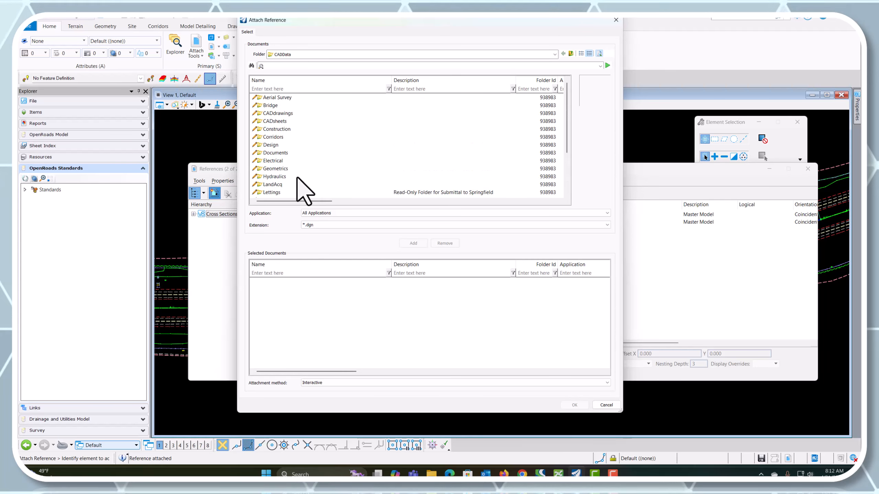
double_click(268, 137)
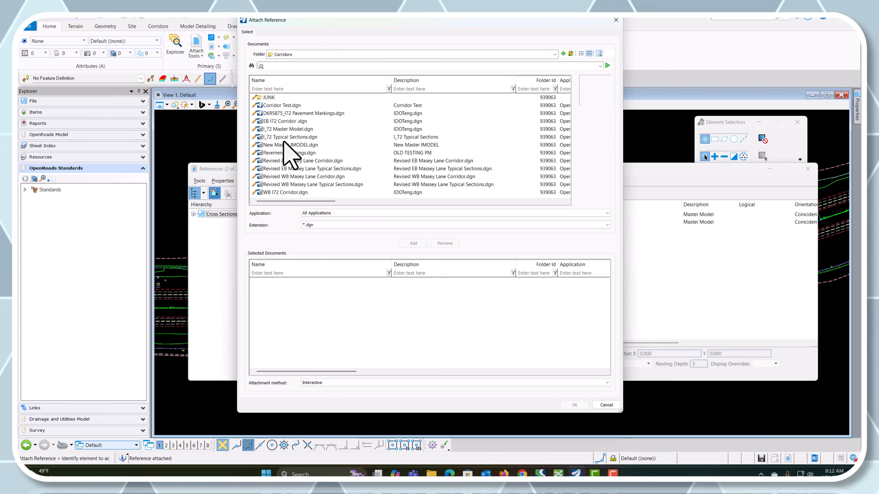
click(303, 122)
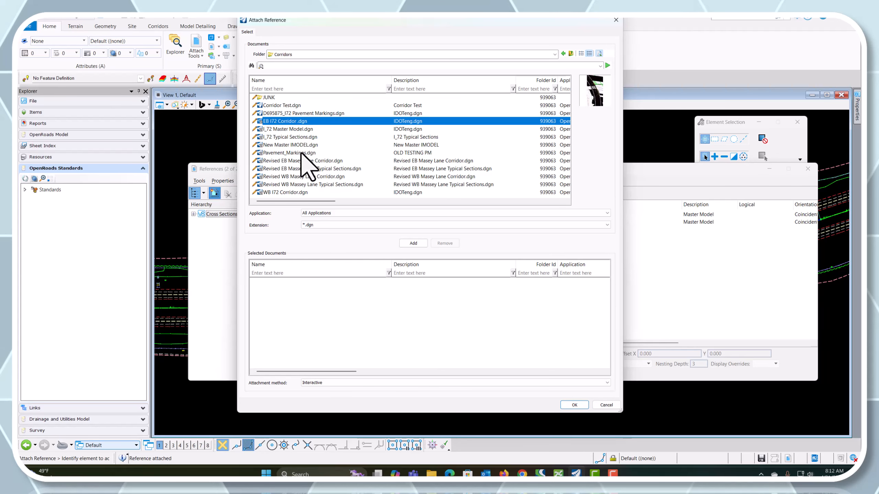
ctrl+click(295, 193)
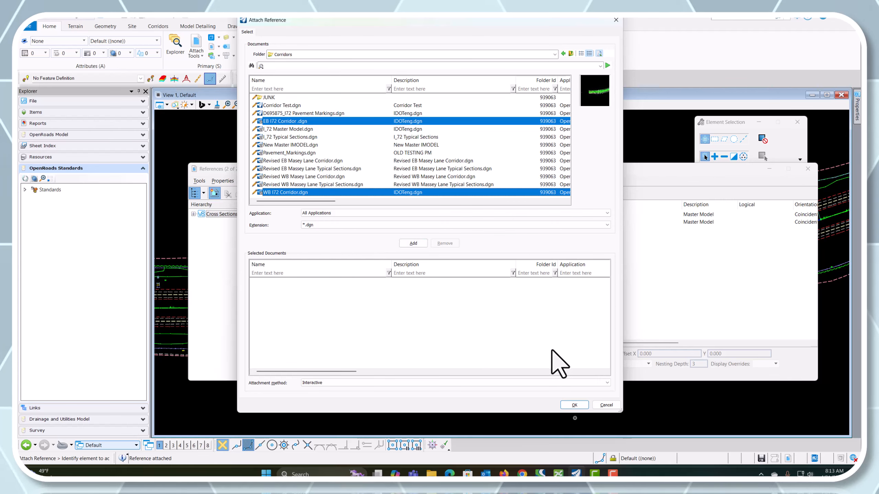
click(574, 405)
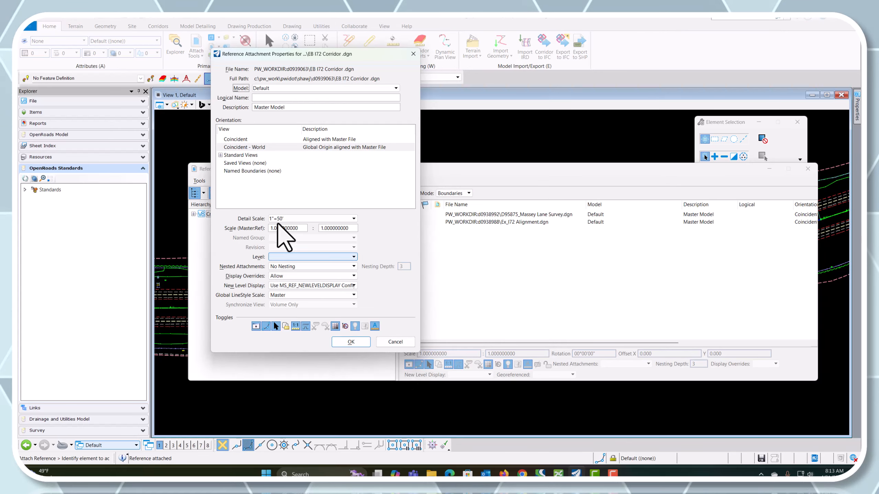
click(351, 342)
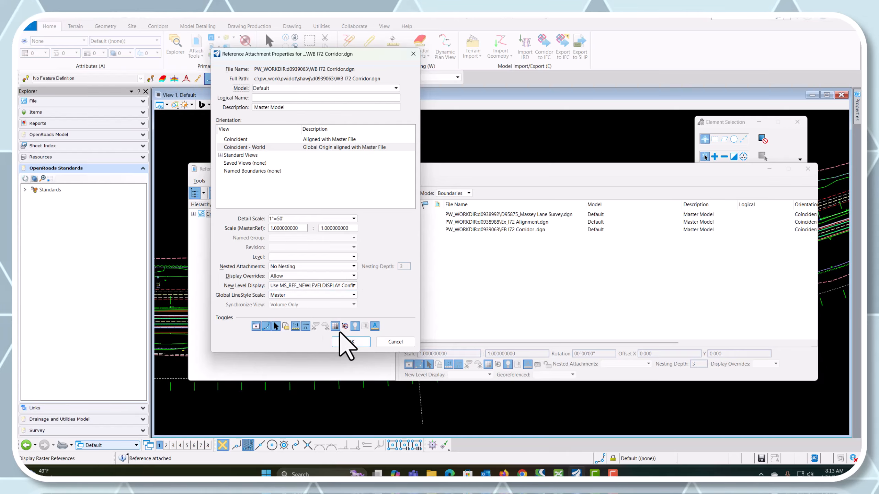
click(348, 341)
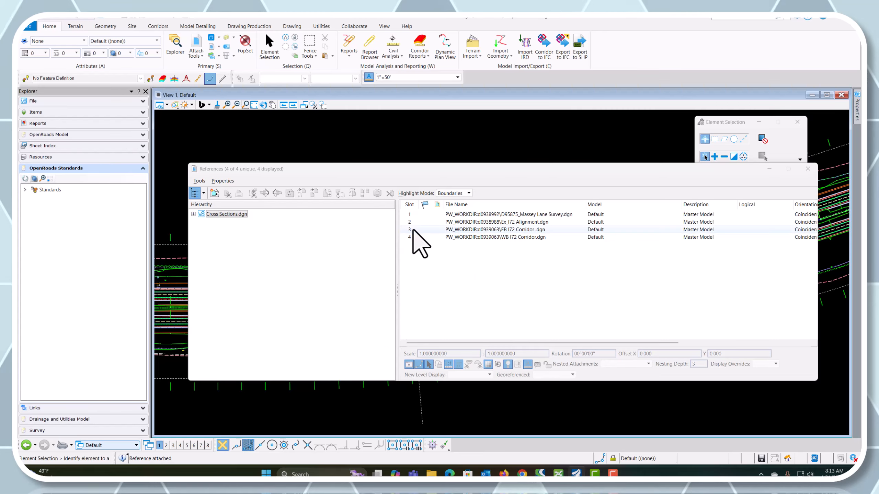
Step: Inspect the attached corridors along I-72 in the plan view and close the References list
mouse_move(486, 170)
mouse_down()
mouse_move(451, 284)
mouse_move(453, 277)
mouse_up()
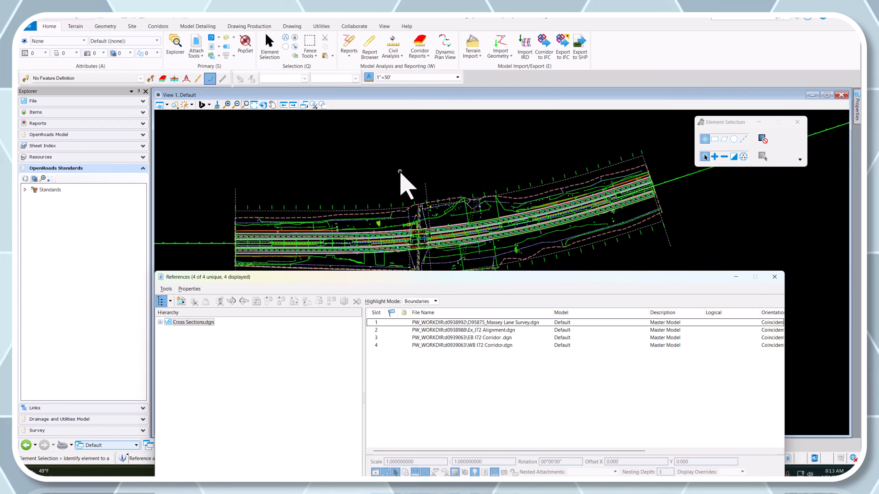
scroll(401, 173, up, 5)
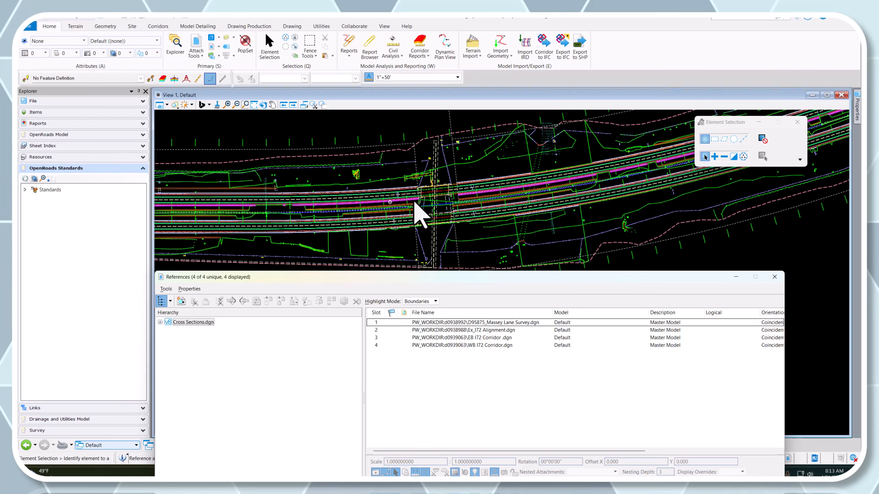
scroll(539, 198, down, 1)
scroll(167, 209, up, 3)
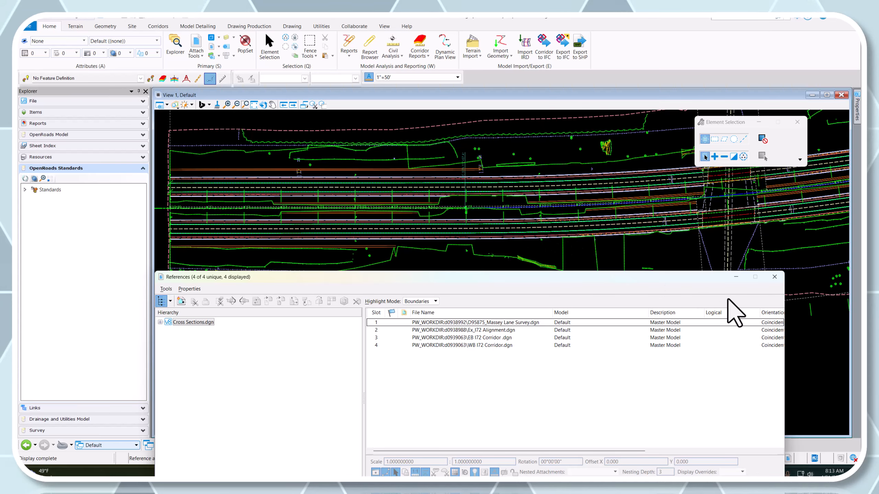
drag(590, 280, 592, 169)
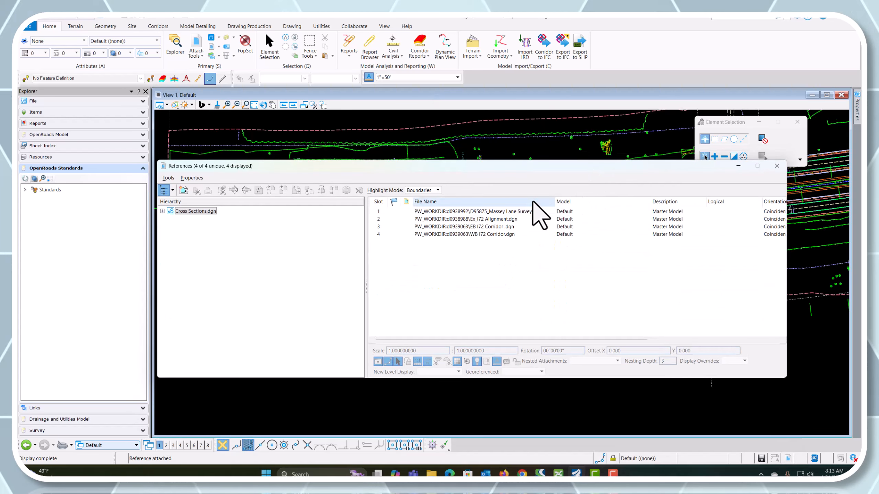
click(776, 167)
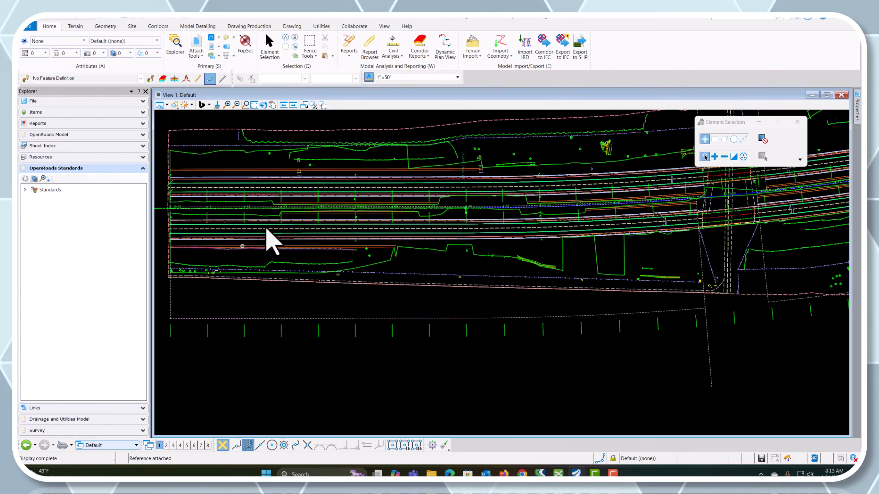
Step: Assign the geographic coordinate system IL83/2011-WF from the Favorites library to the file
click(323, 28)
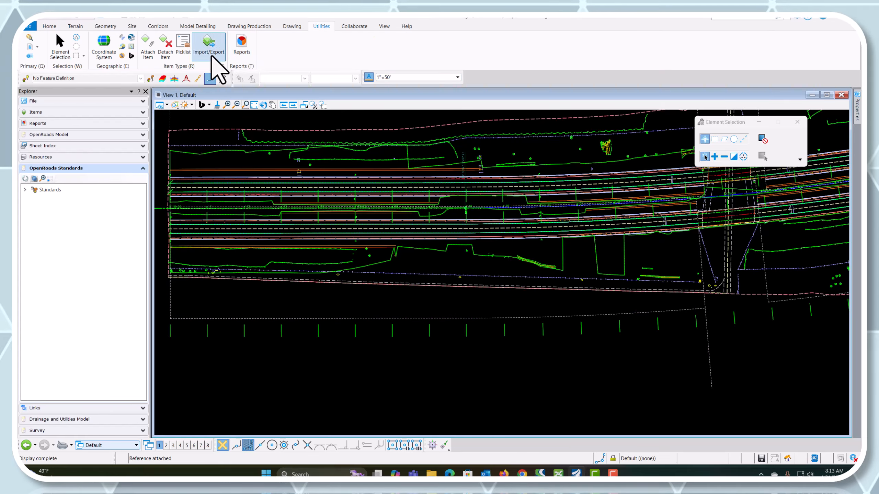
click(110, 52)
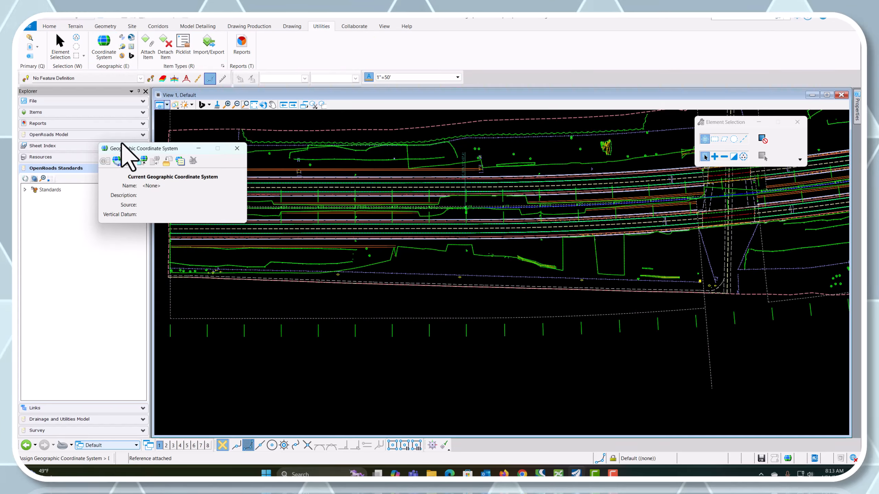
click(118, 161)
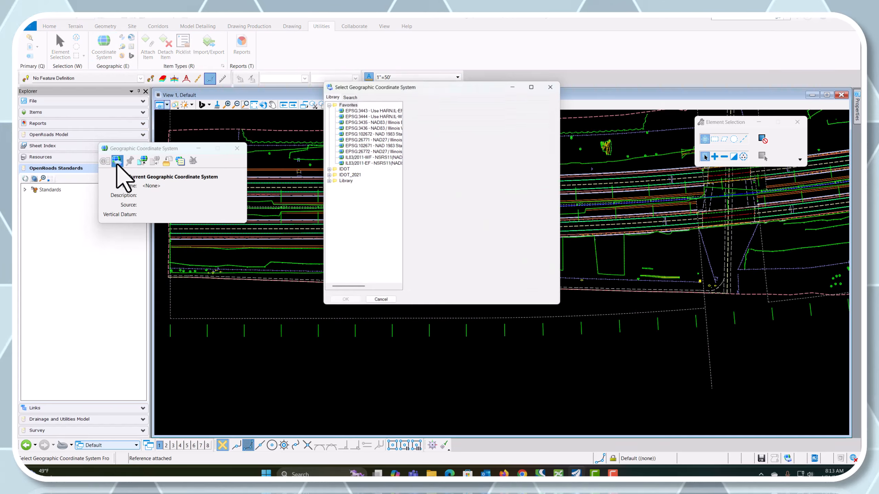
click(372, 156)
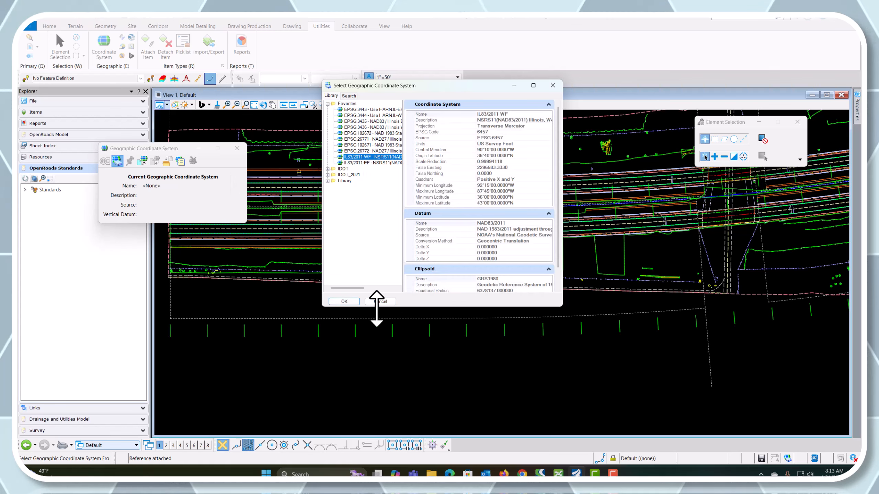
click(345, 302)
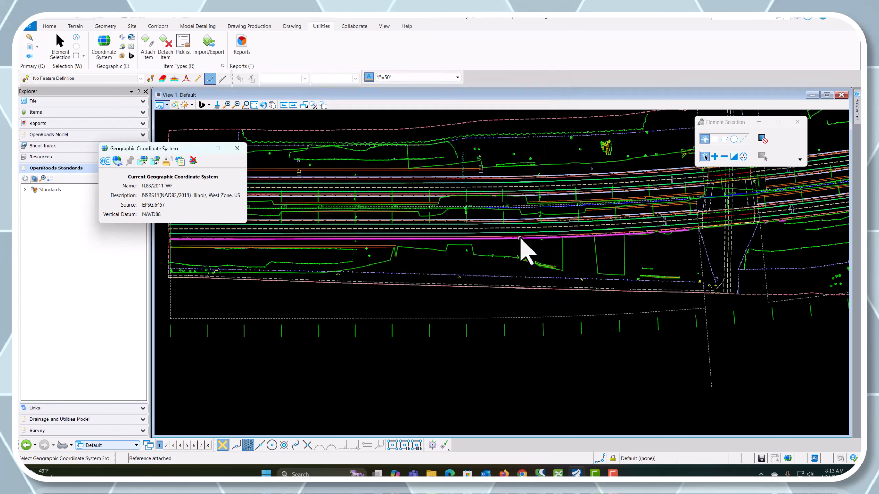
click(237, 149)
Step: Set the Field Book 1 existing ground terrain from the survey reference as the active terrain model
scroll(284, 412, down, 5)
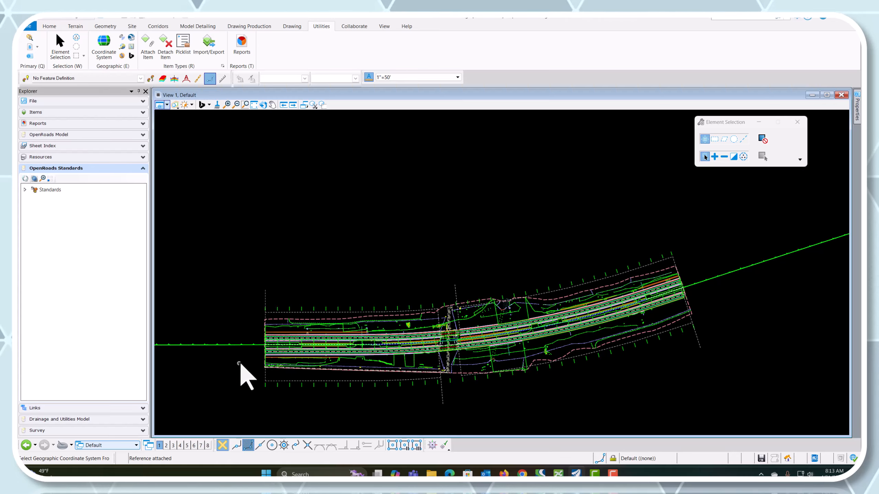
scroll(297, 308, up, 3)
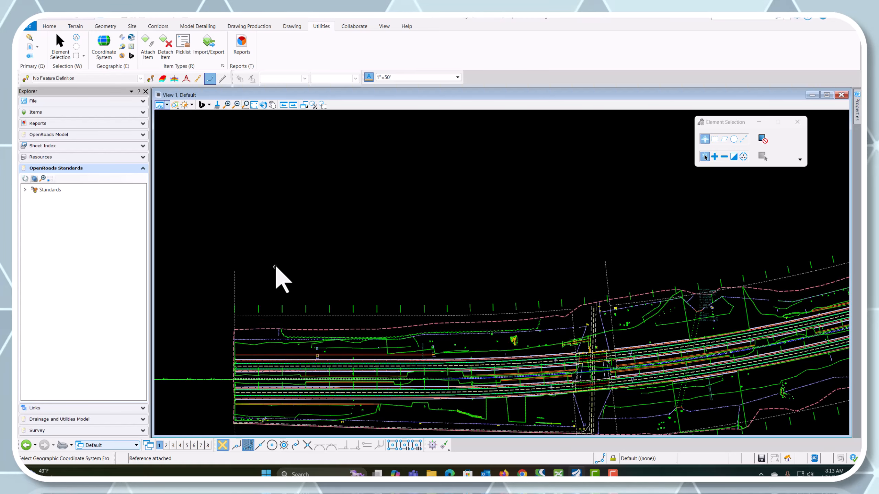
click(260, 331)
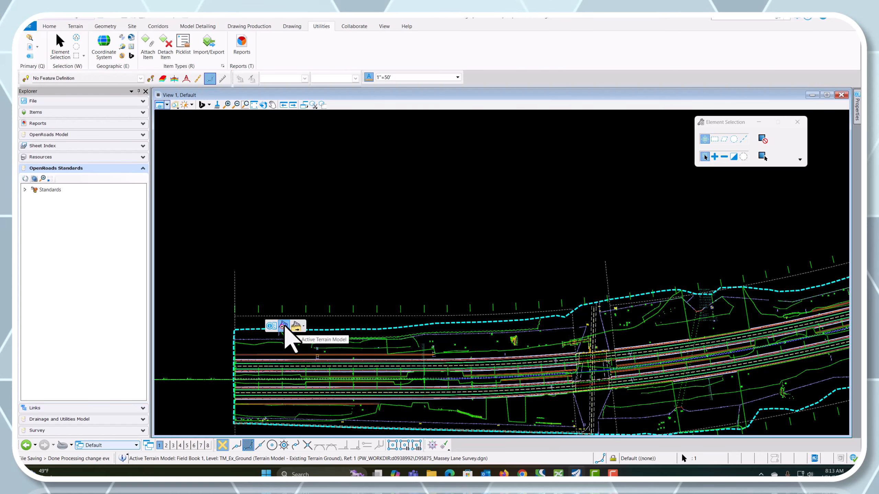
click(284, 327)
click(194, 277)
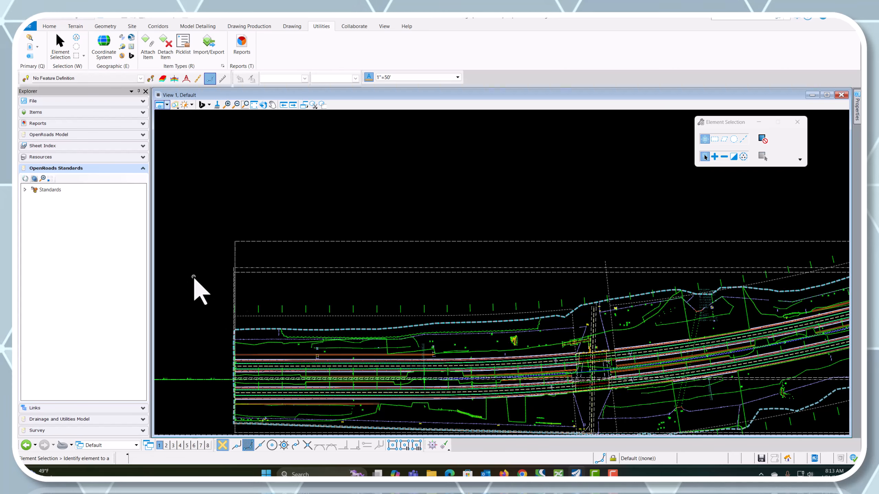
Step: Turn off the display of the Default-3D reference of Cross Sections.dgn in the plan view
scroll(193, 277, down, 2)
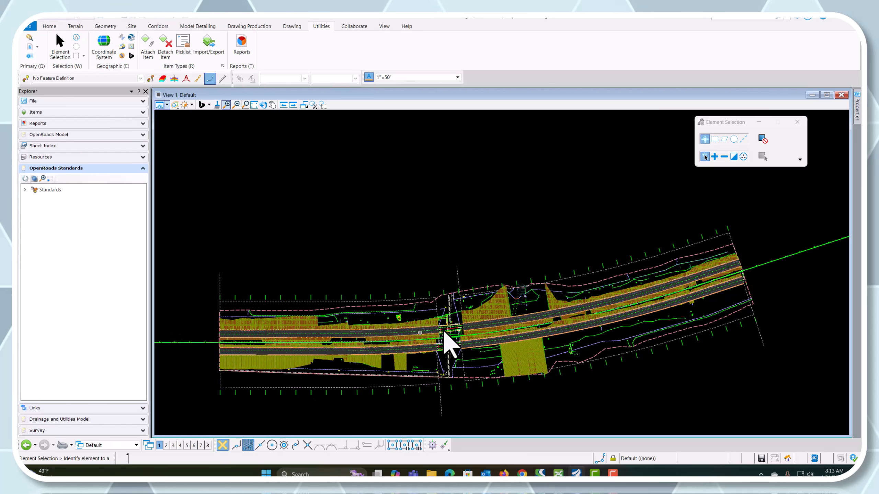
click(29, 56)
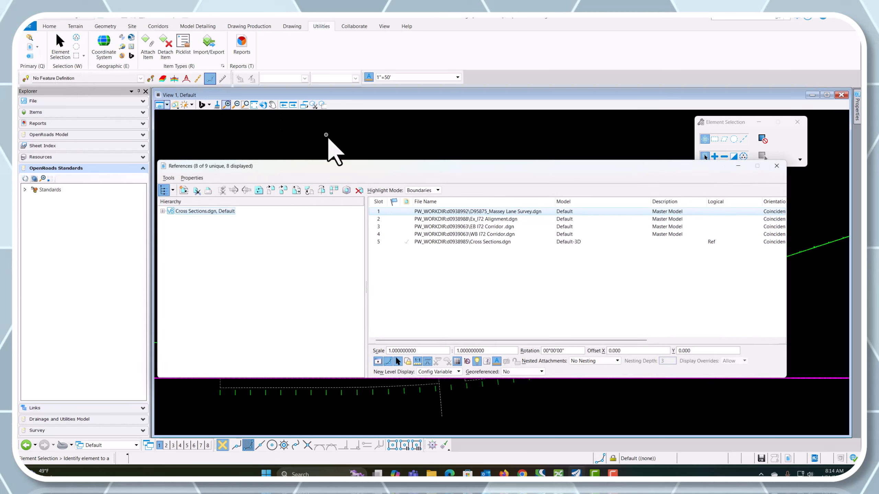
click(494, 242)
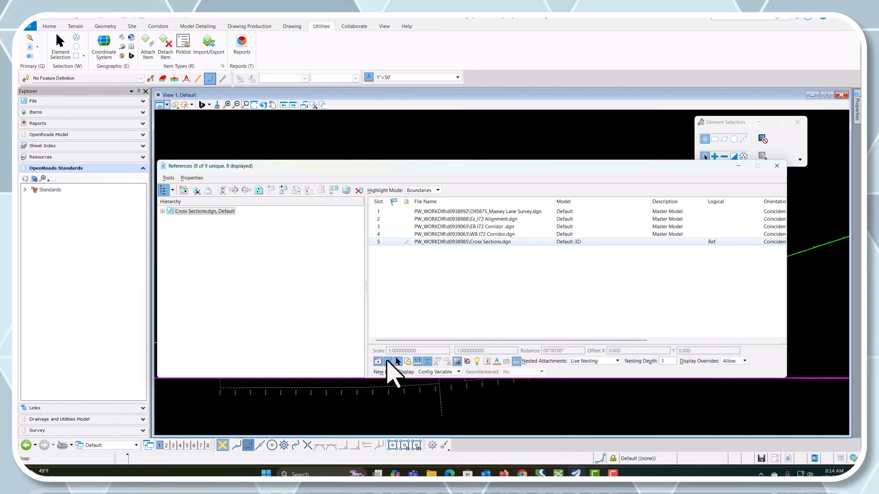
click(777, 165)
scroll(275, 329, down, 3)
Step: Set up the 2 Views Plan/3D layout, fit both views, and examine the corridors around the bridge in each
right_click(282, 274)
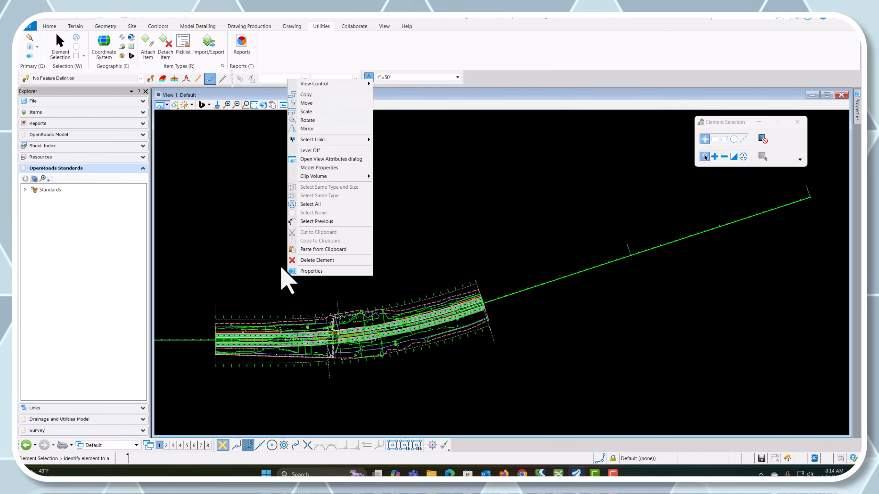
mouse_move(324, 84)
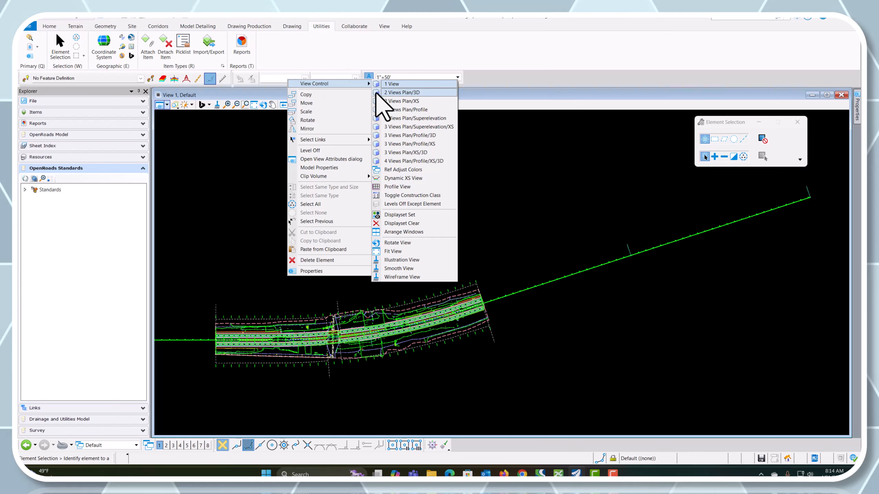
click(392, 93)
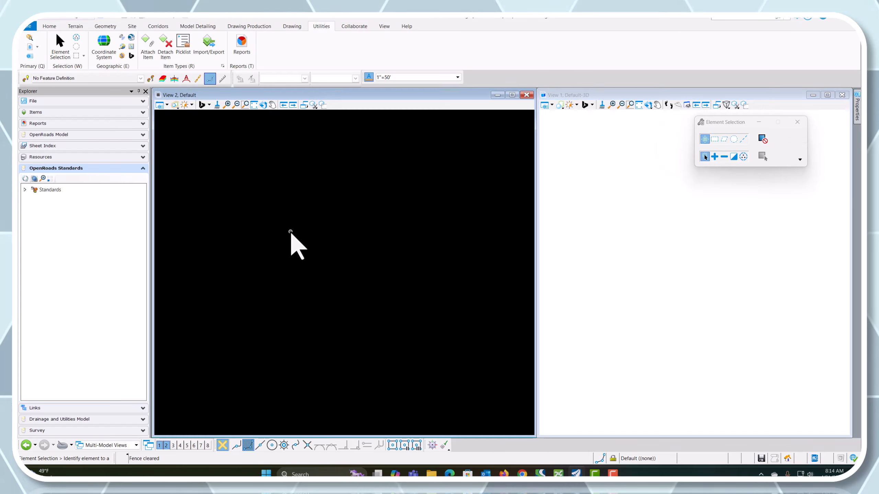
click(253, 105)
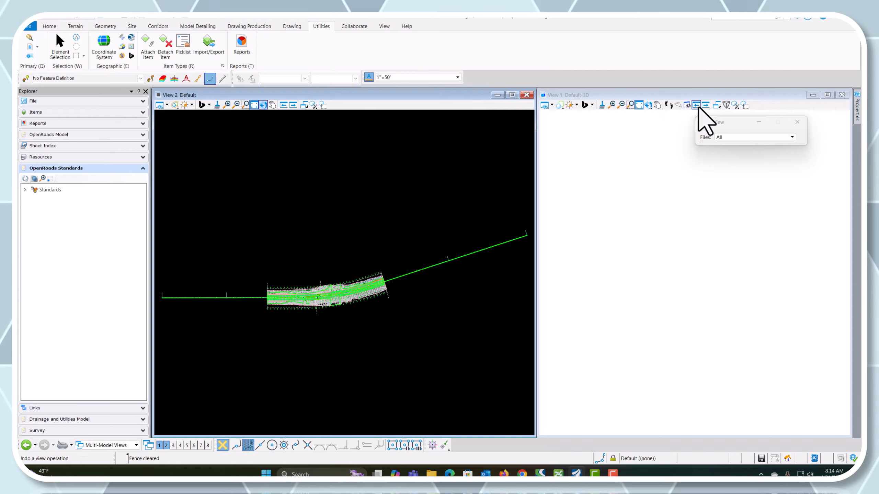
click(639, 104)
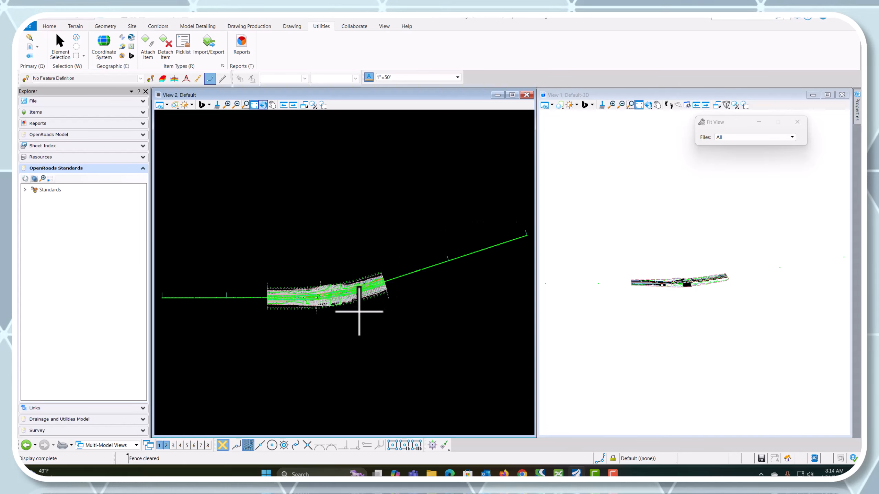
scroll(682, 306, up, 8)
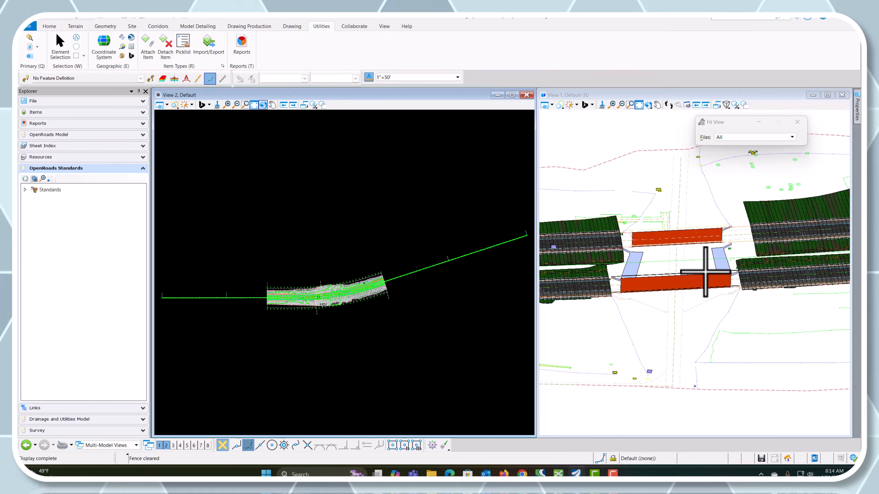
scroll(323, 301, up, 8)
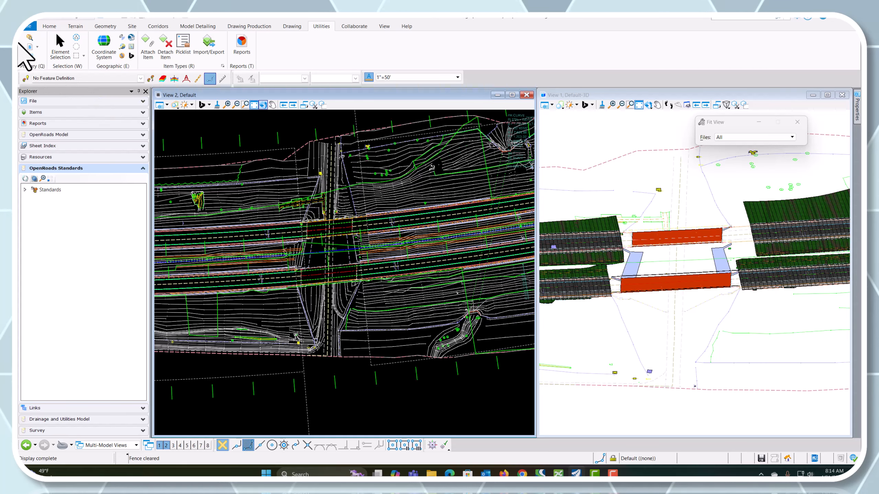
Step: Set the nested attachments of the EB I72 Corridor.dgn reference to Live Nesting
click(30, 46)
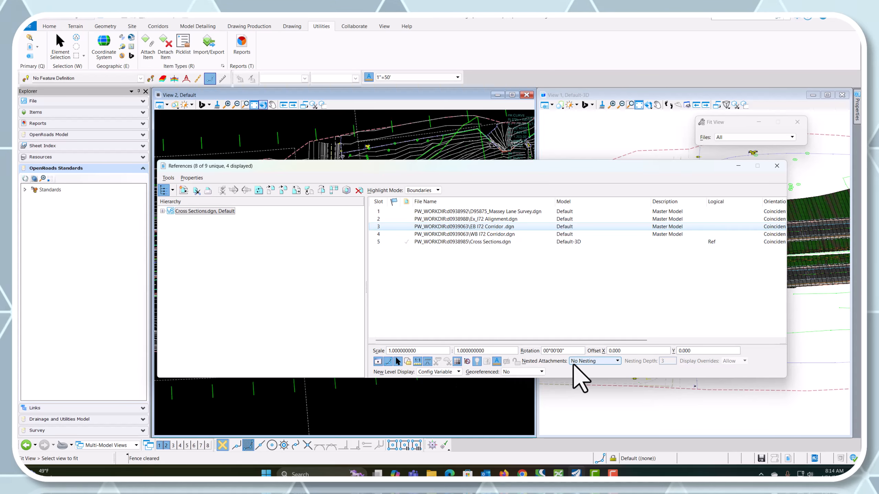
click(593, 361)
click(592, 369)
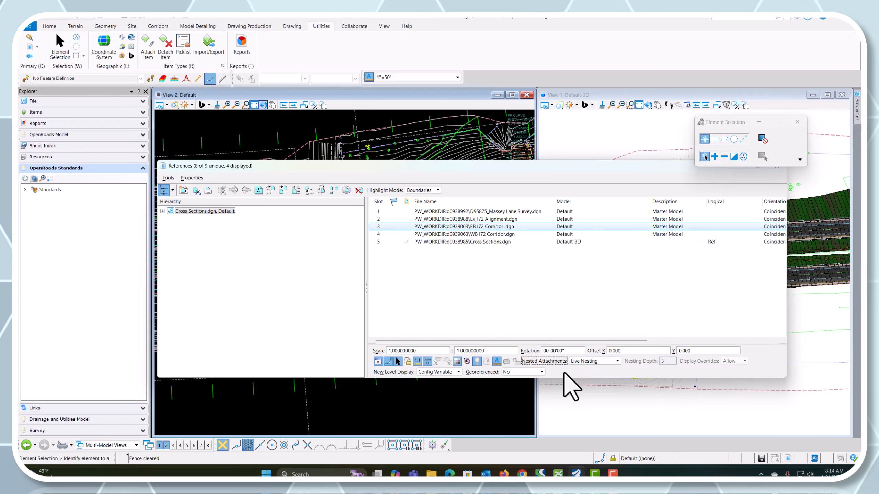
Step: Set the nested attachments of the WB I72 Corridor.dgn reference in the plan model to Live Nesting
click(488, 234)
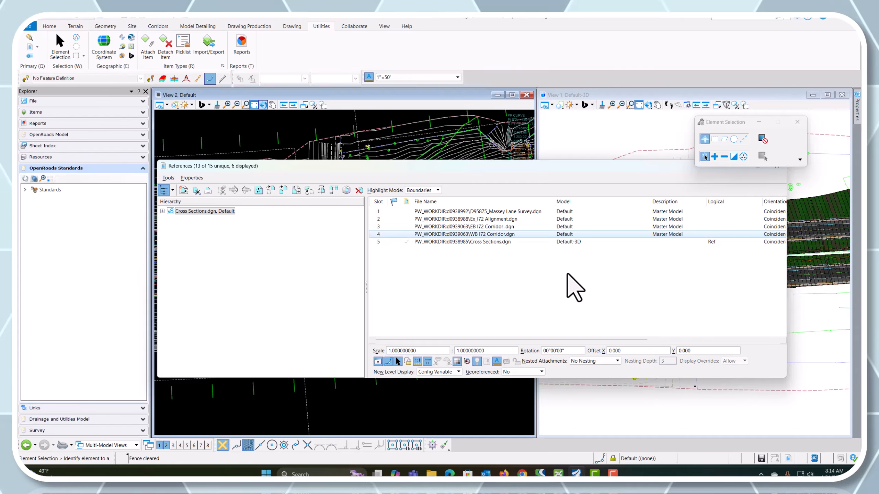
click(602, 360)
click(594, 370)
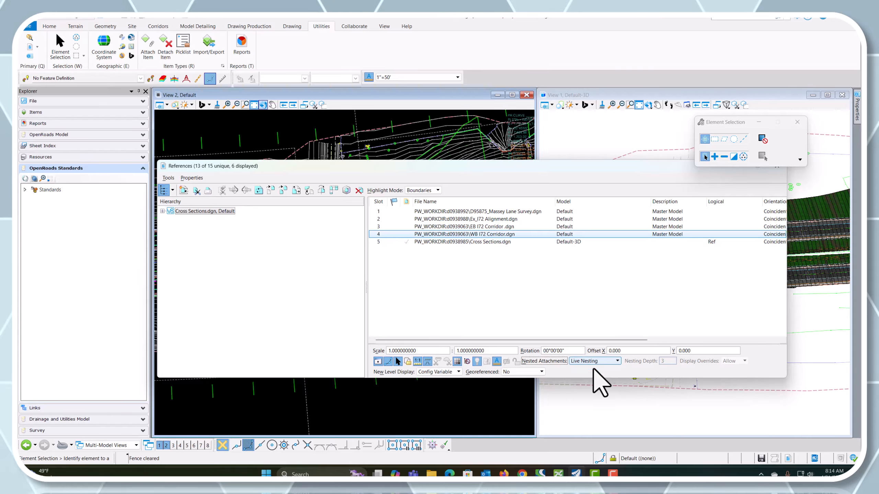
click(776, 167)
scroll(284, 349, down, 1)
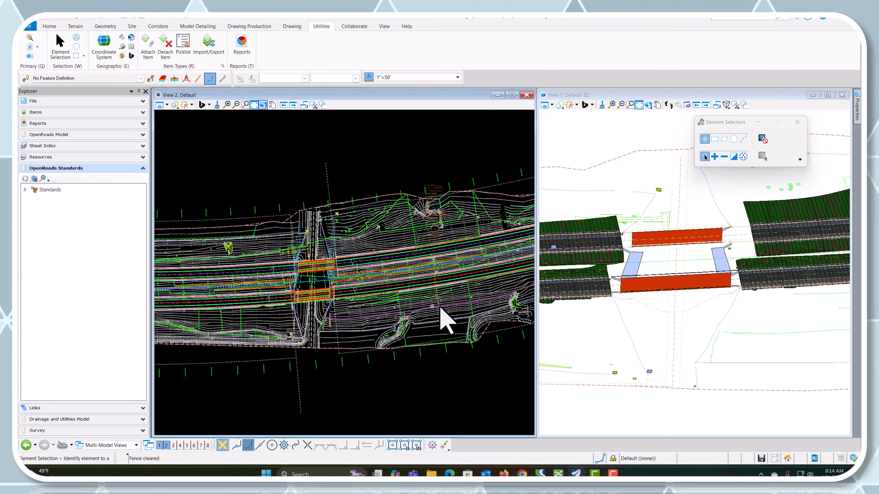
Step: In the Default-3D model's references, set nested attachments to Live Nesting for both EB I72 Corridor.dgn and WB I72 Corridor.dgn
click(692, 96)
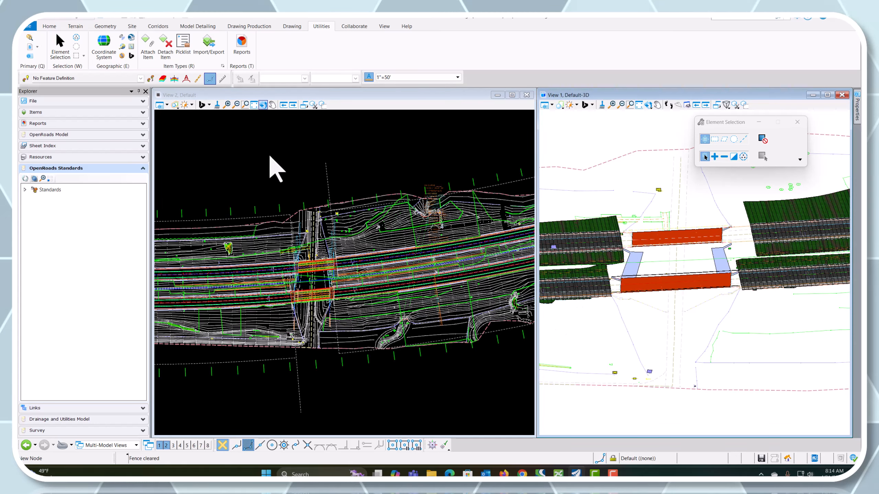
click(30, 46)
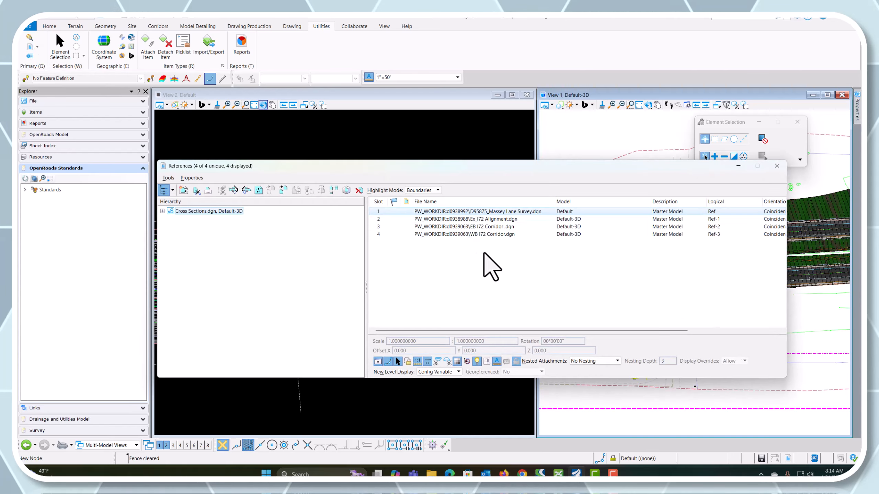
click(482, 227)
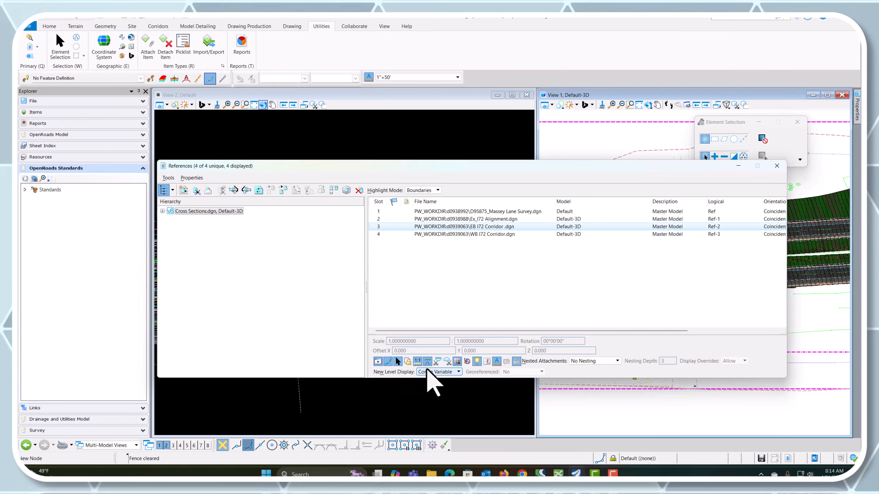
click(604, 361)
click(596, 374)
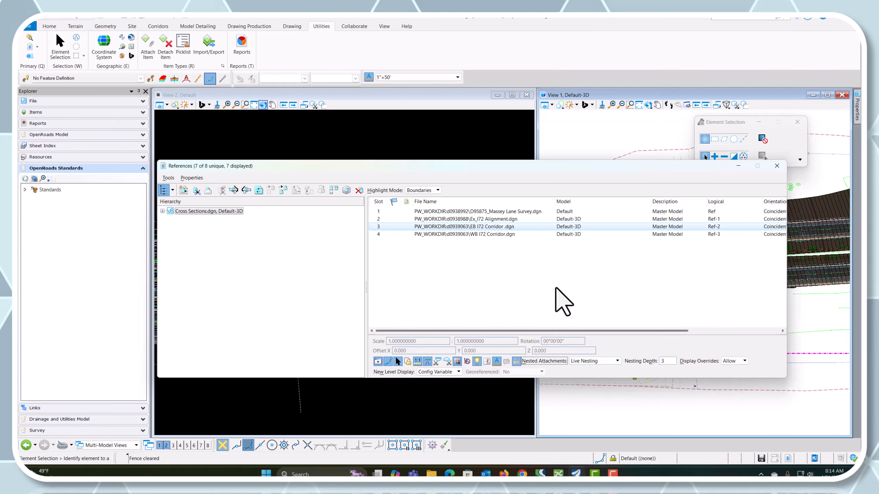
click(507, 235)
click(588, 361)
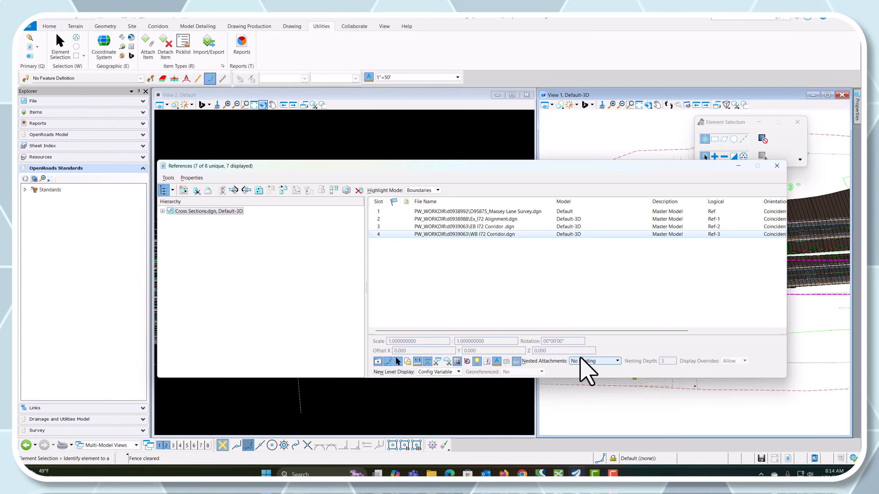
click(592, 369)
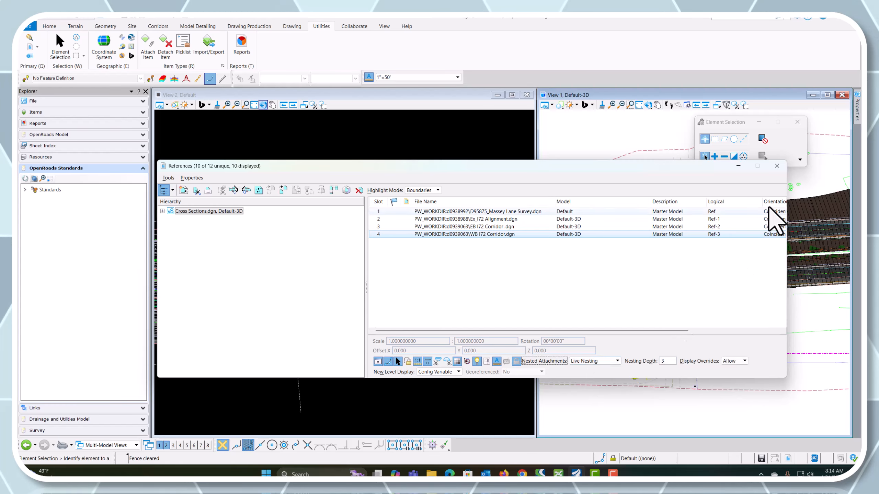
click(777, 165)
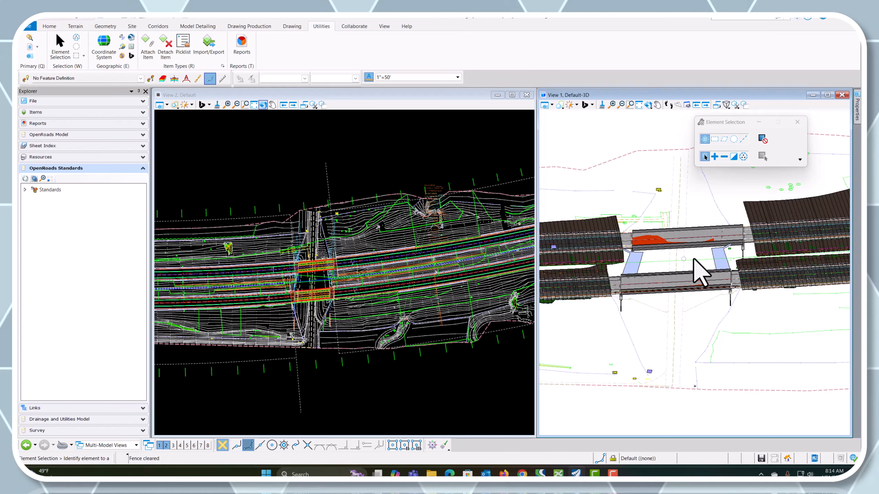
Step: Turn off the level of the white existing ground contours in the plan view, picking a contour near station 120+00
scroll(393, 359, down, 3)
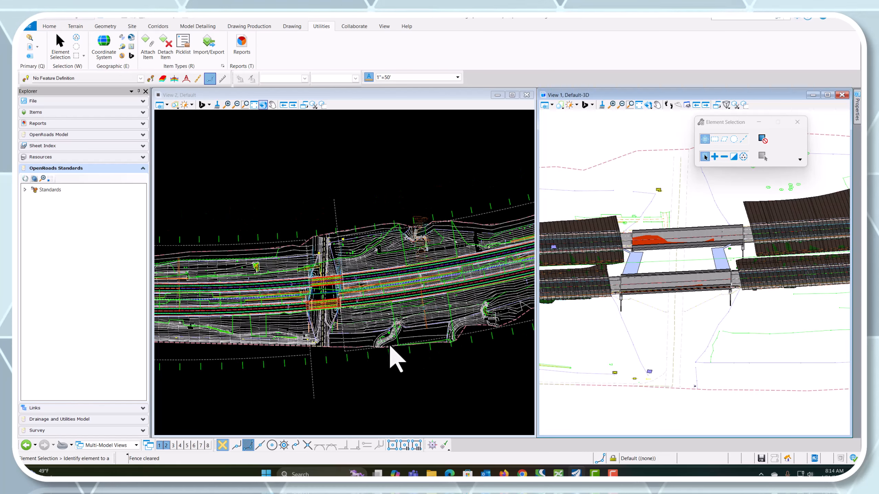
scroll(275, 354, up, 4)
scroll(275, 355, up, 2)
scroll(278, 344, up, 2)
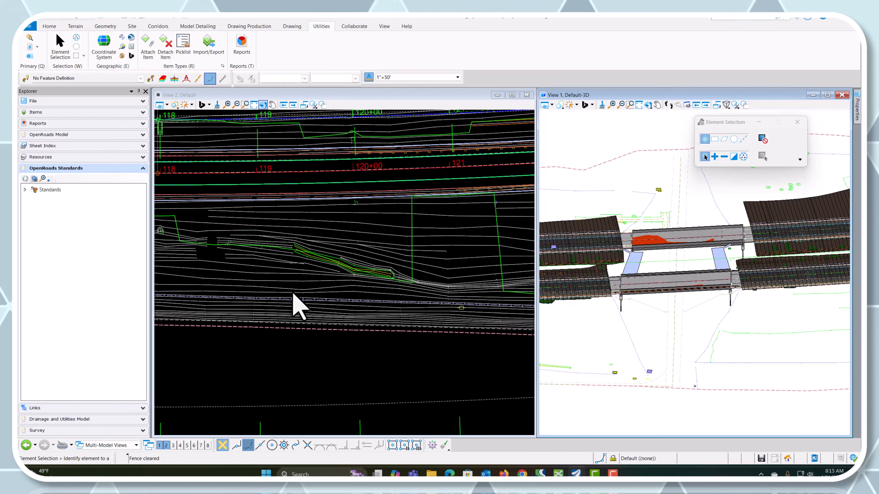
scroll(389, 242, up, 3)
right_click(388, 231)
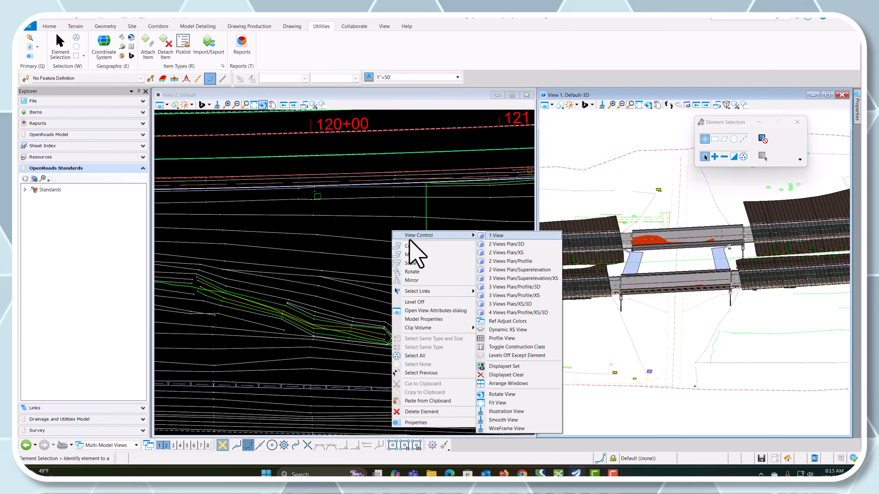
click(415, 302)
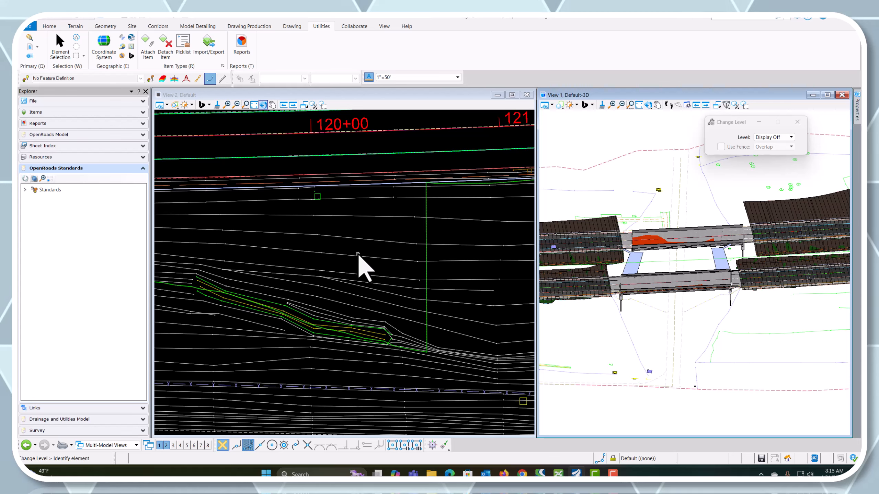
click(359, 252)
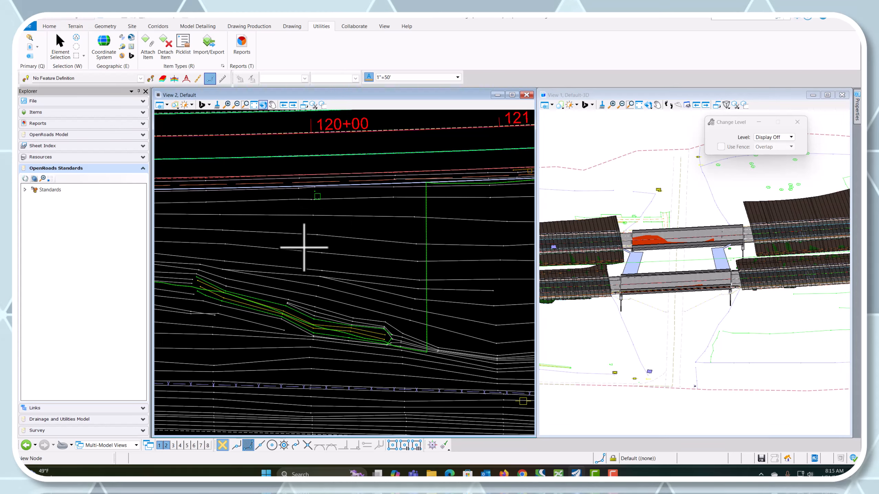
right_click(317, 247)
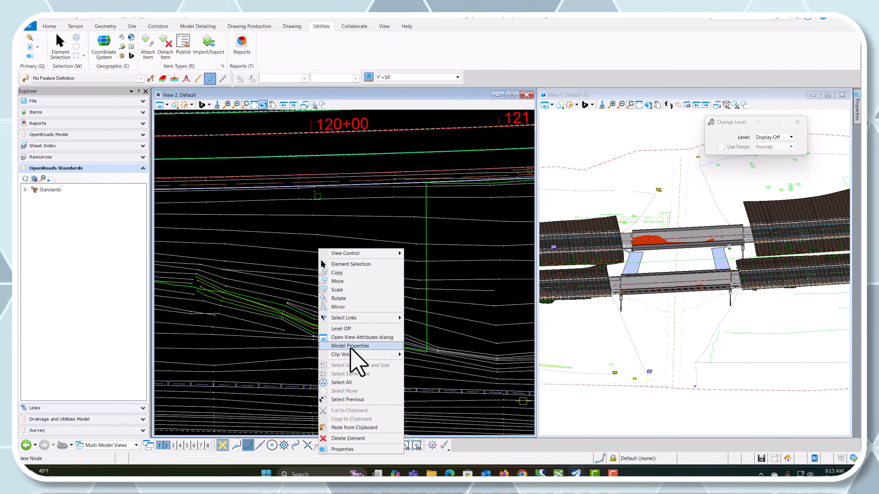
click(351, 329)
click(341, 272)
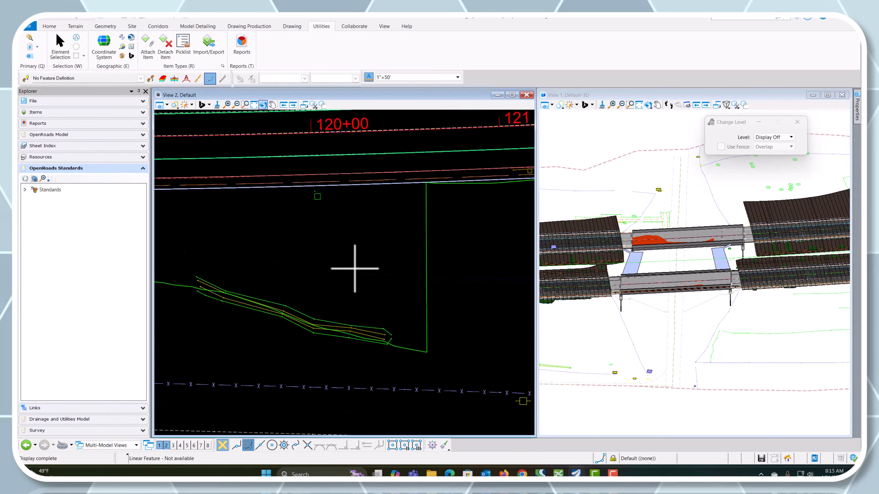
Step: Start a civil cross section named boundary with the Cross Section - Landscape drawing seed and pick the I72 alignment as its path
scroll(363, 323, down, 5)
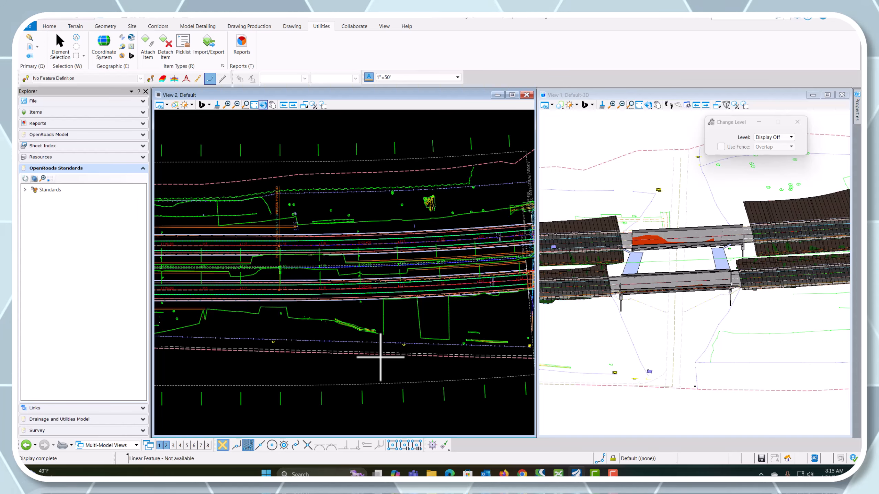
scroll(210, 333, down, 4)
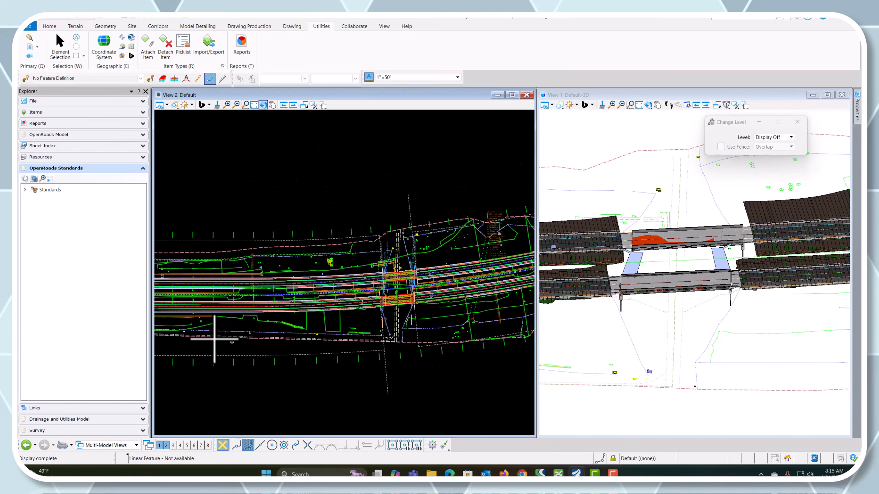
click(255, 26)
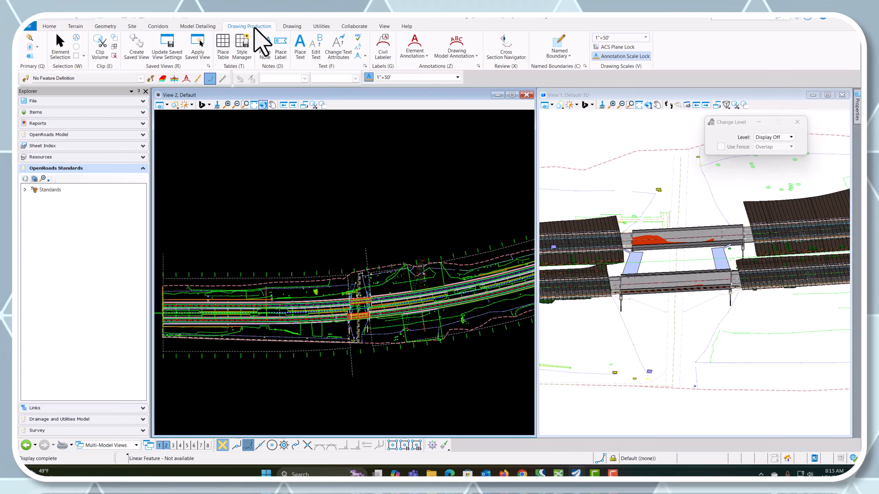
click(559, 43)
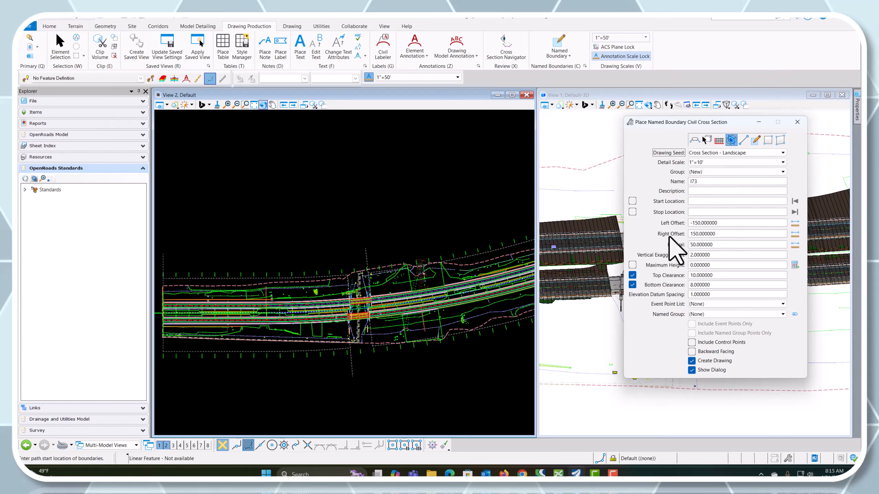
drag(670, 122, 609, 121)
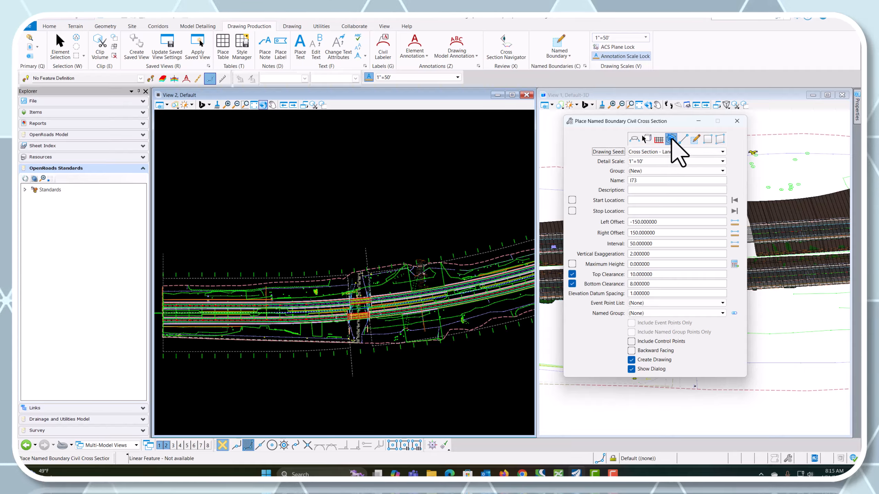
click(669, 153)
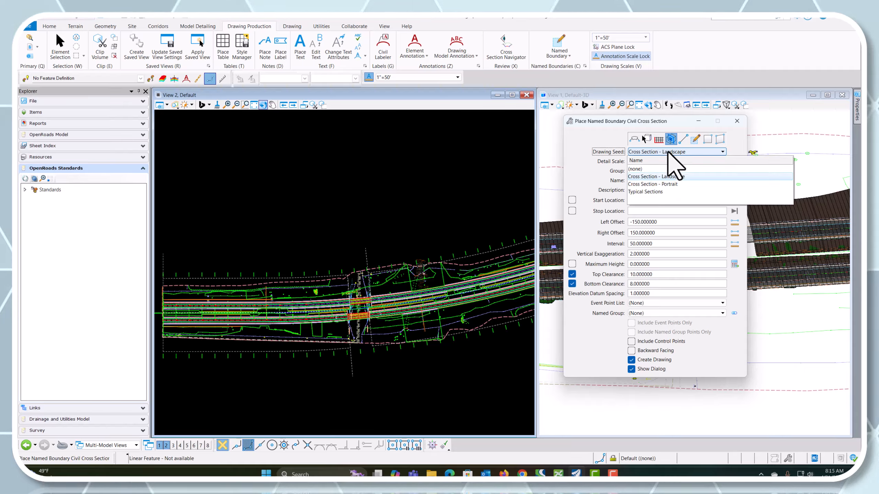
click(654, 177)
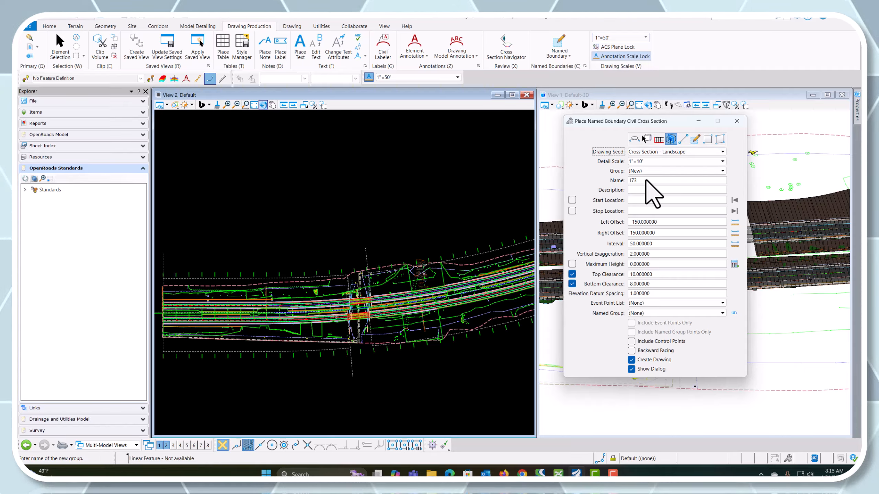
scroll(350, 352, down, 2)
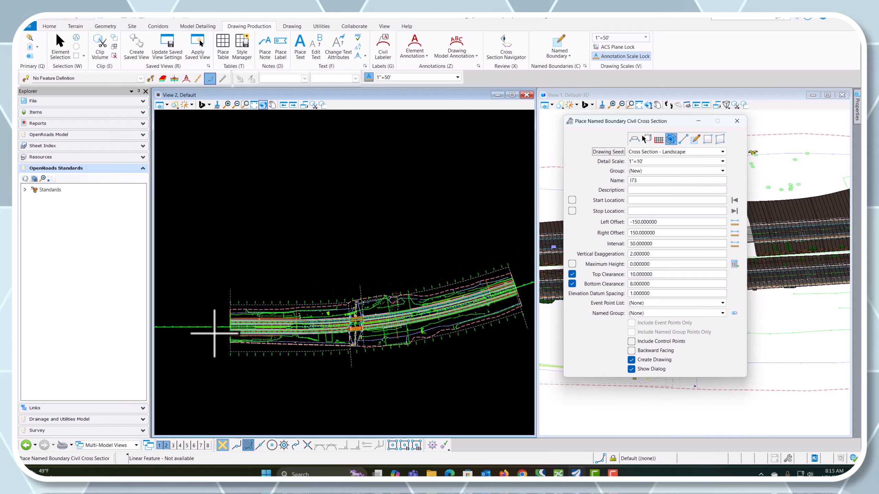
click(207, 327)
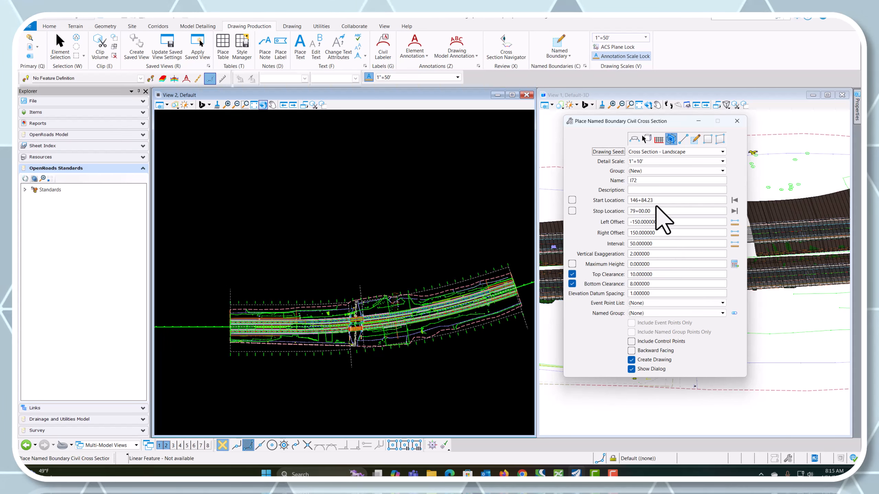
Step: Set the start location to 110+00 and the stop location to 145+00, and place the cross section named boundaries
drag(656, 201, 592, 202)
text(11)
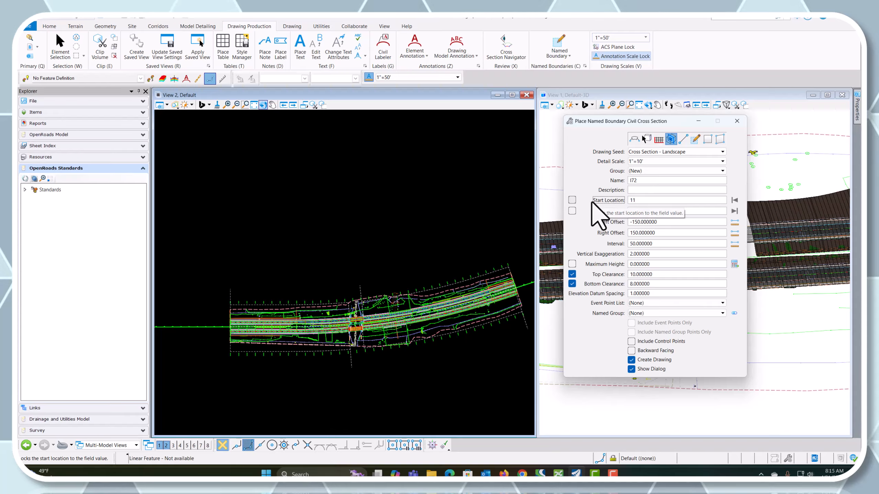
text(0+0)
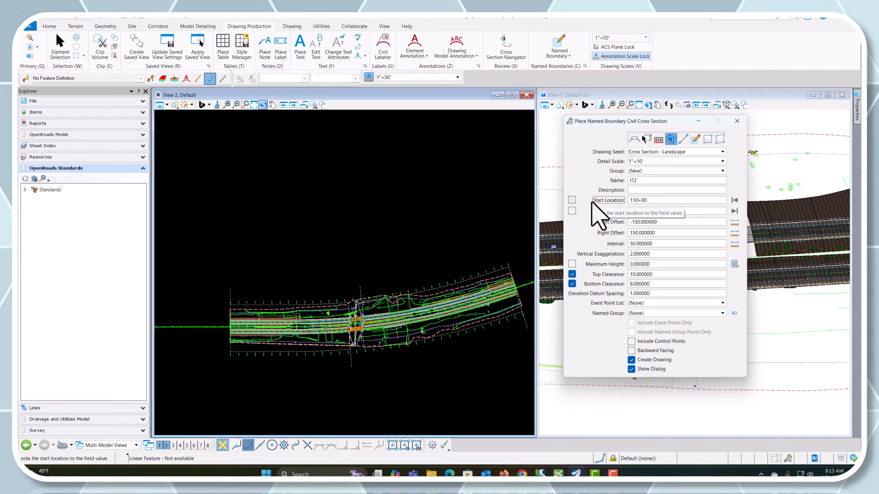
text(0)
key(Tab)
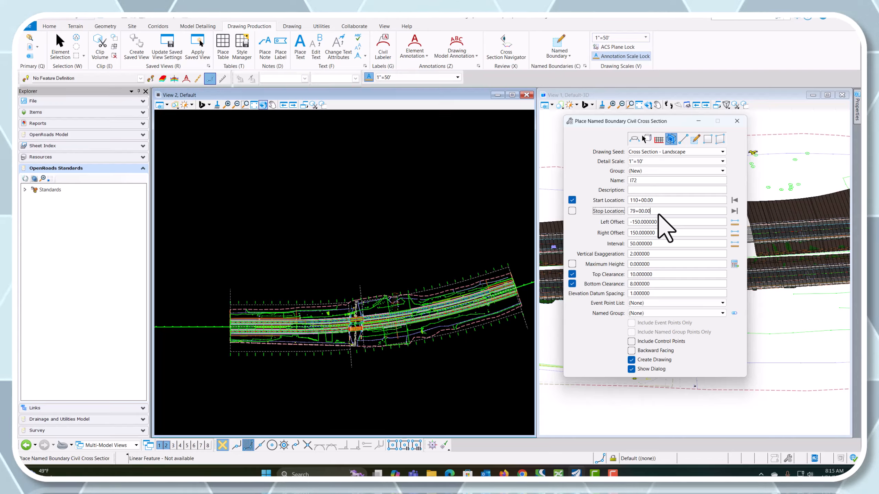
text(145+00)
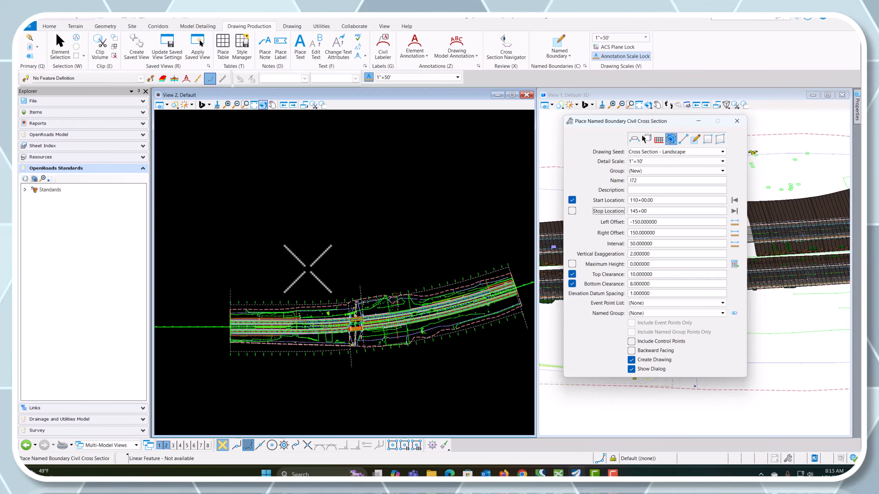
key(Return)
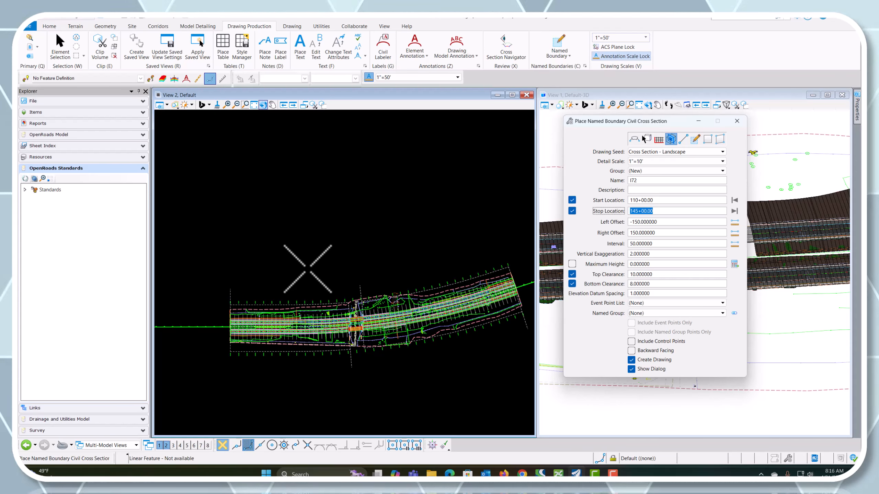
click(308, 269)
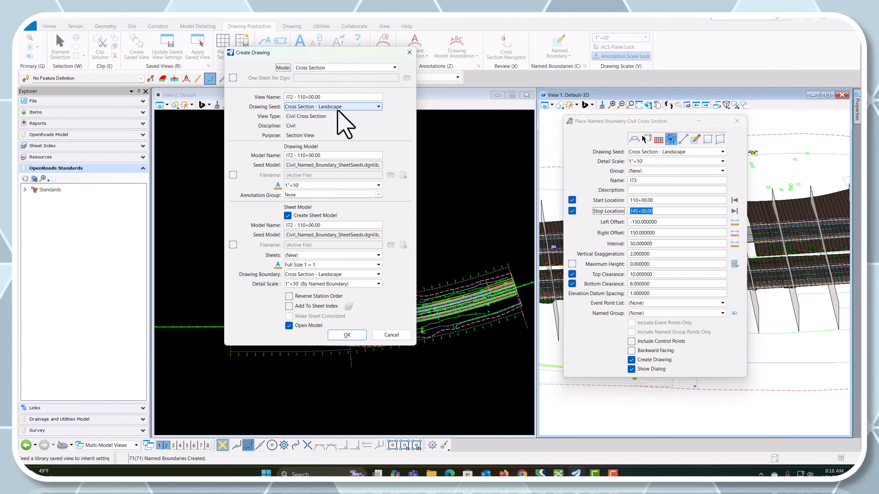
Step: Set the drawing model's annotation group to XS Grid w/ Annotations 10H 5V
click(378, 194)
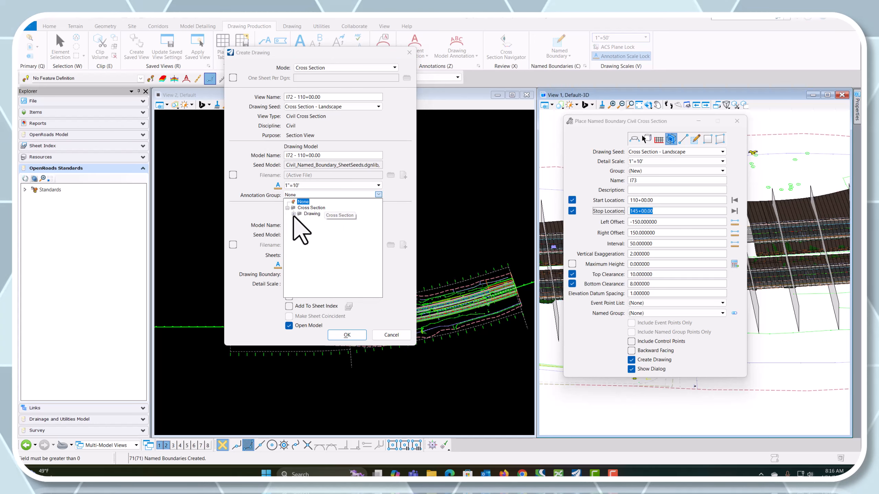
click(287, 207)
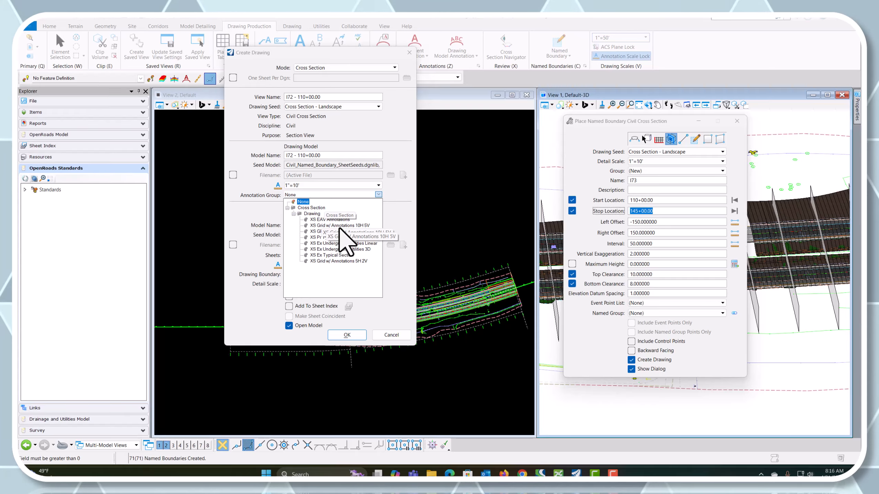
click(358, 225)
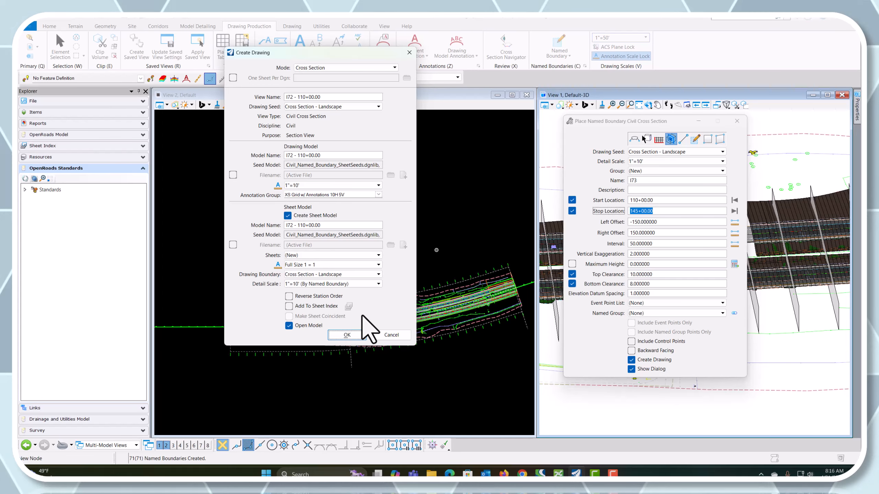
Step: Create the annotated cross section drawings and sheets with the current settings, and open the I72 - 125+00.00 drawing
click(347, 335)
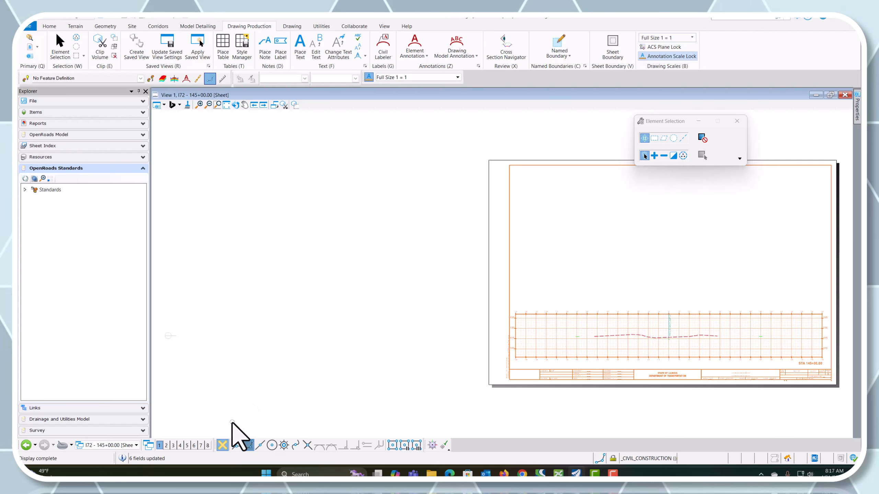
click(121, 445)
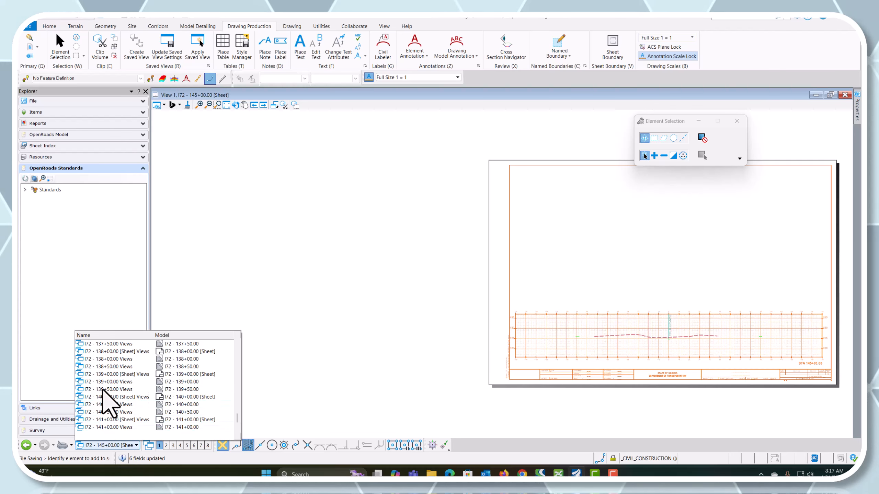
scroll(104, 402, up, 8)
scroll(103, 391, up, 10)
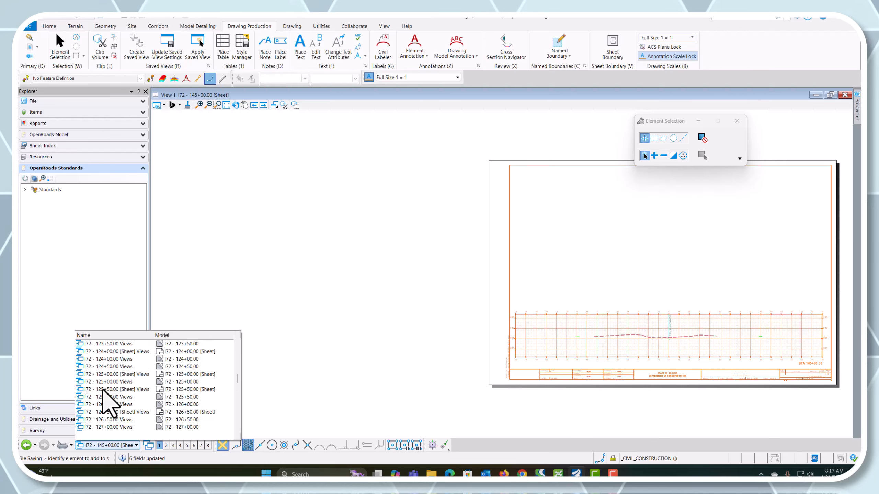
click(107, 382)
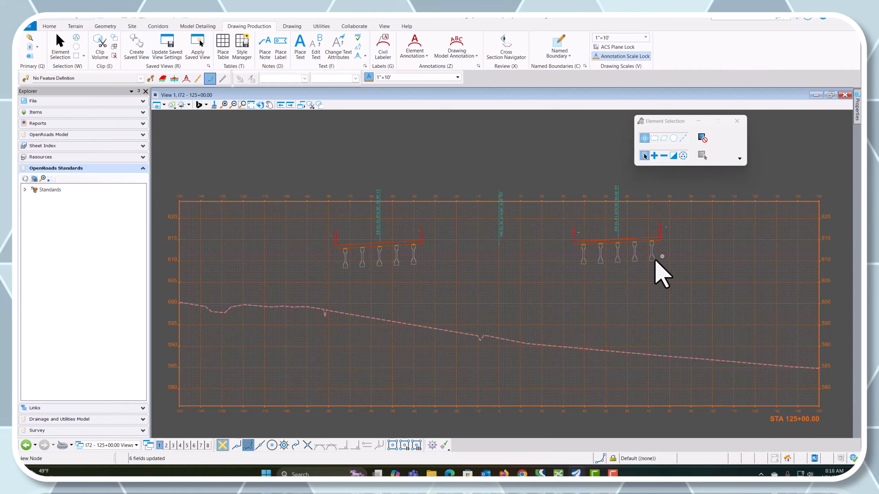
Step: Review the I72 - 125+00.00 and 124+00.00 sheets and the I72 - 123+50.00 drawing
click(93, 445)
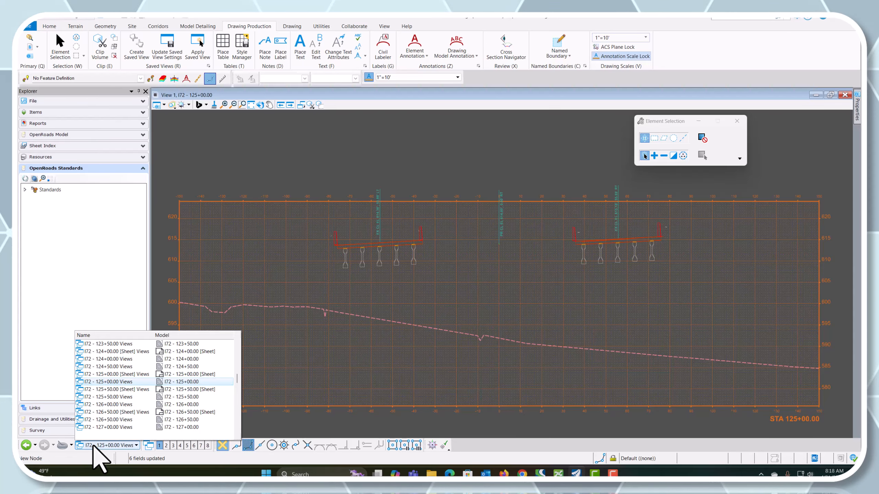
click(124, 374)
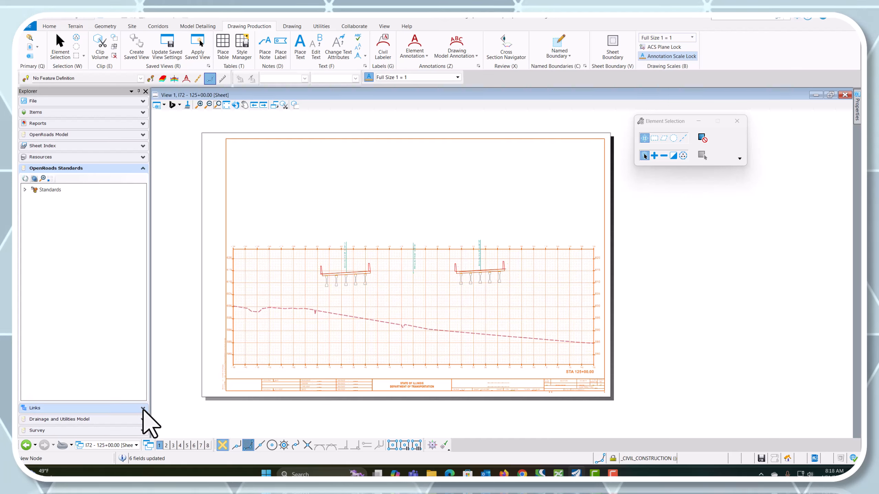
click(119, 445)
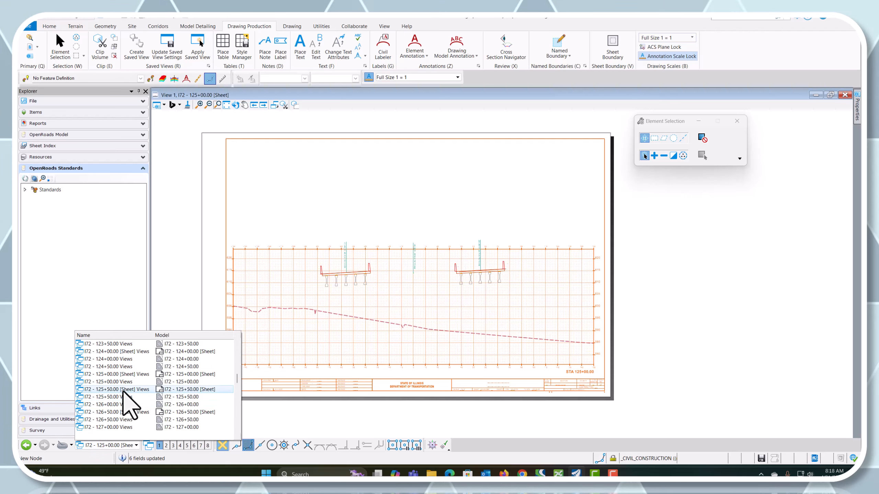
click(123, 352)
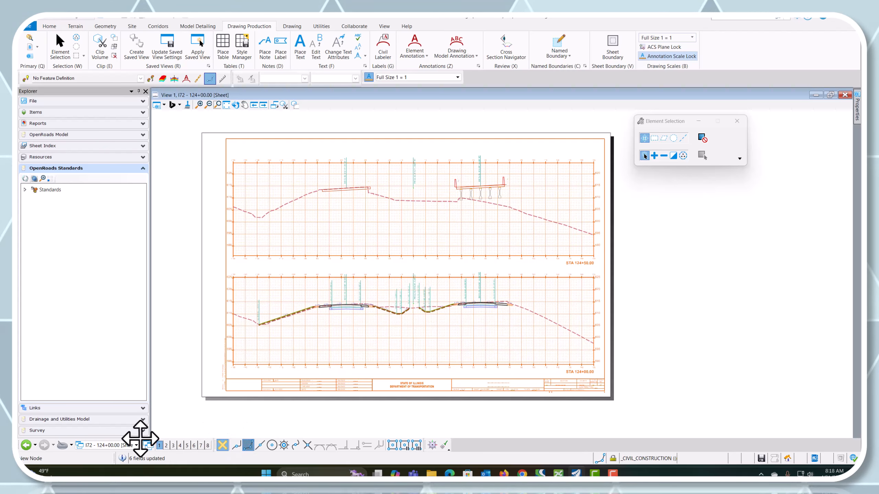
click(127, 445)
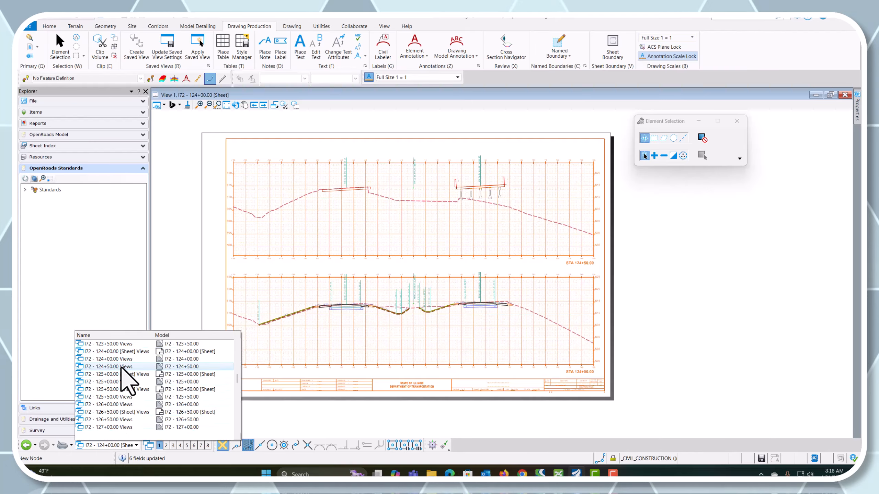
click(120, 344)
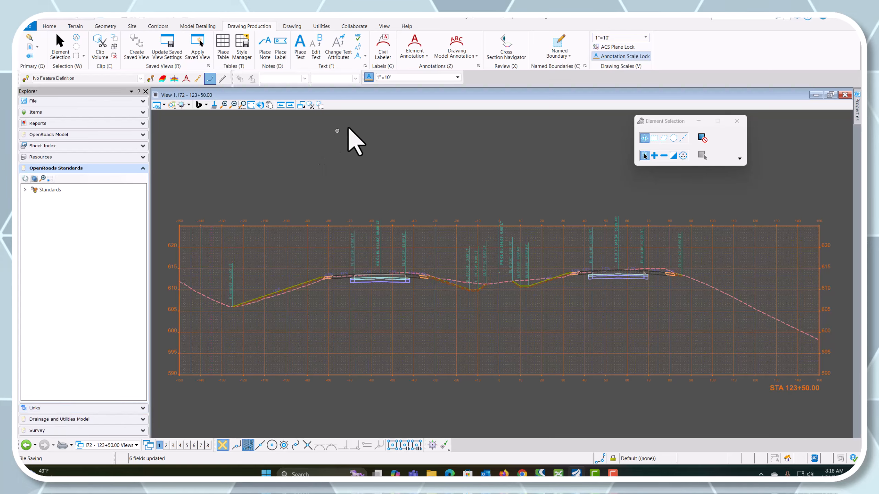
Step: Return from the 123+50.00 drawing to the Multi-Model Views with the plan and 3D views
click(506, 45)
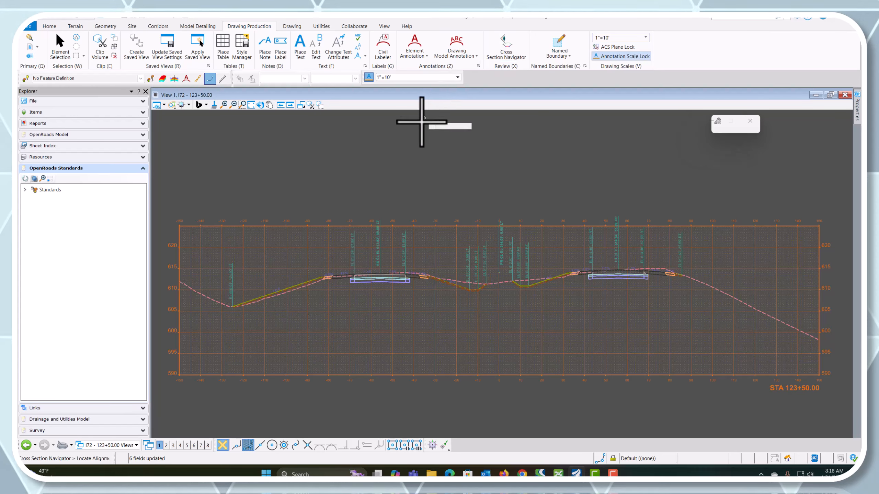
click(108, 445)
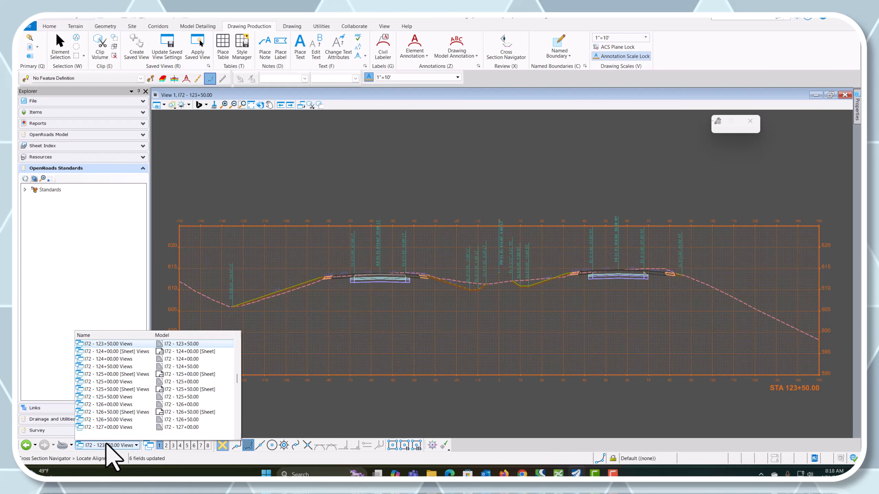
scroll(110, 421, up, 3)
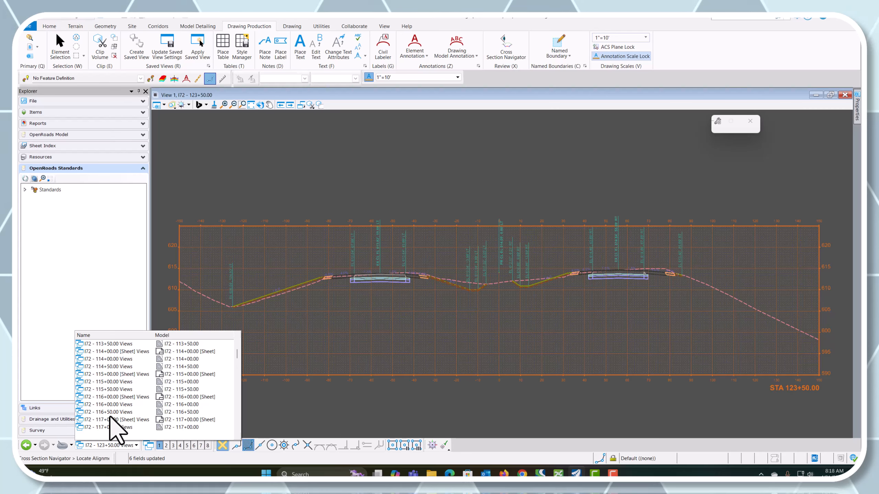
scroll(113, 418, up, 5)
click(110, 360)
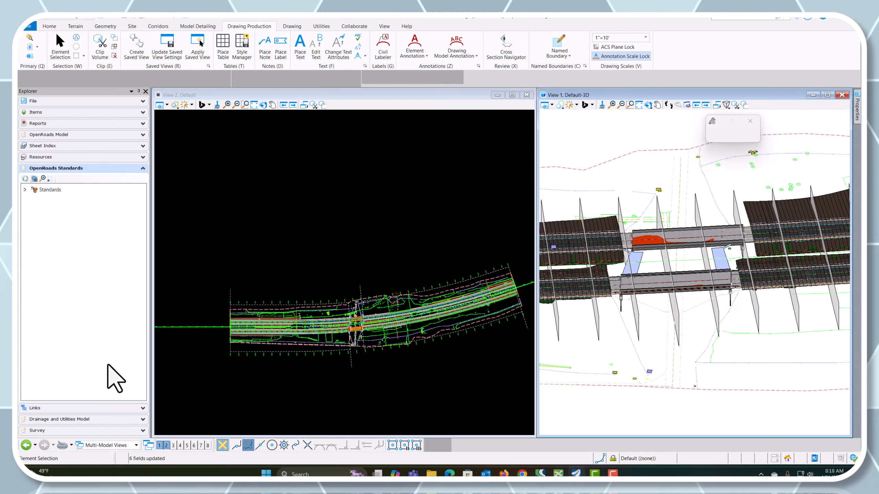
Step: Start the Cross Section Navigator on the I72 alignment, with View 8 opened to display the sections
click(505, 48)
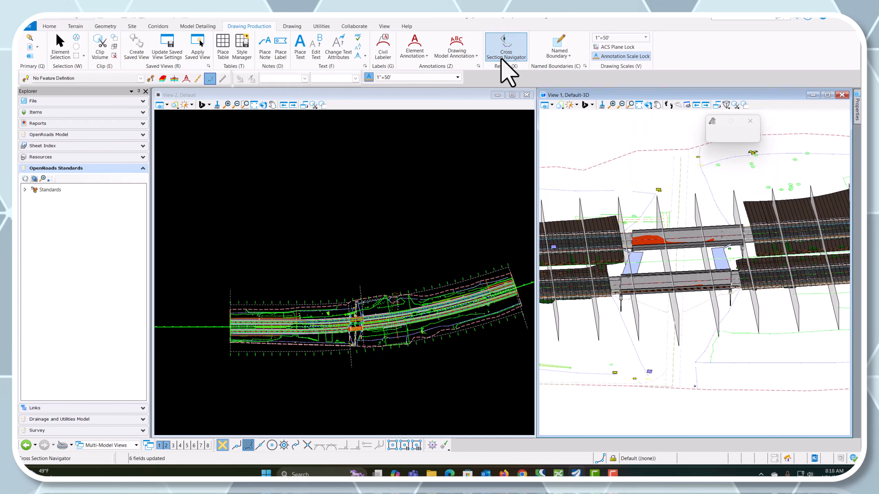
click(213, 327)
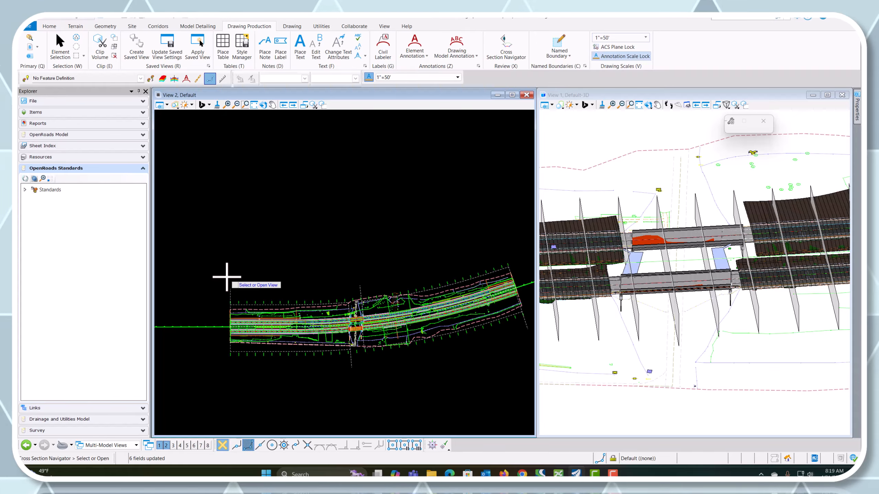
click(208, 445)
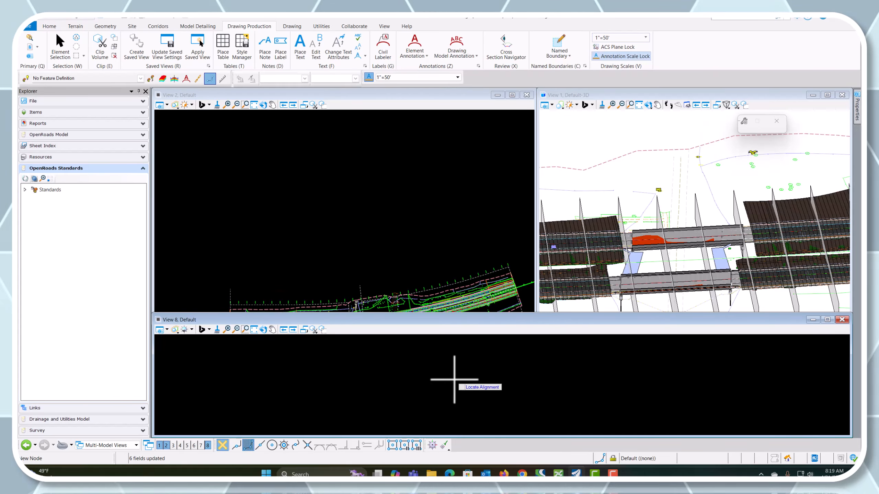
scroll(359, 196, down, 1)
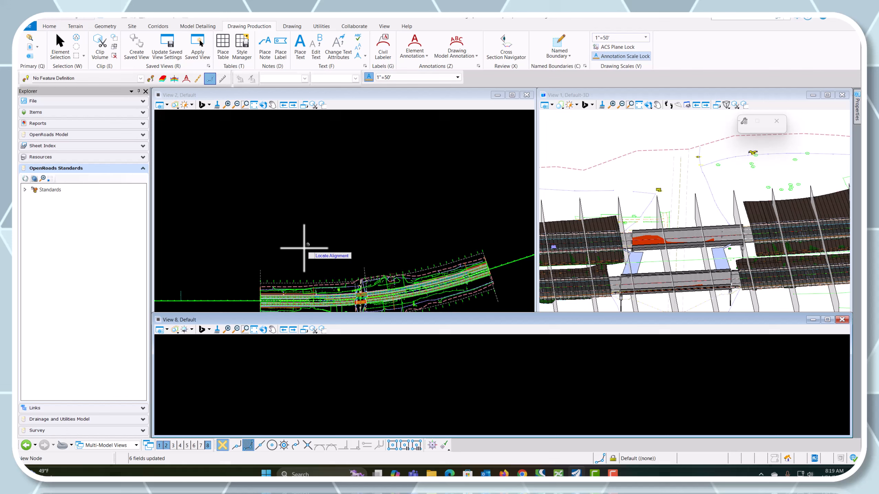
click(247, 301)
click(360, 387)
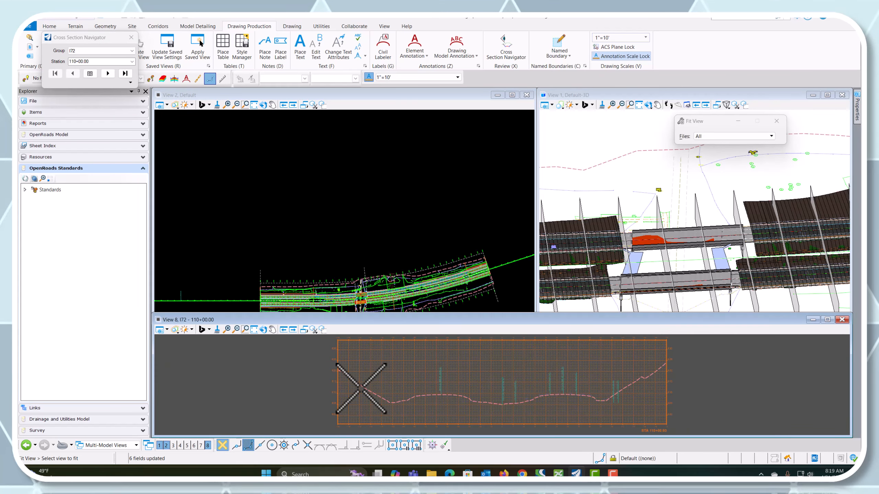
Step: Maximize View 8 and use the Cross Section Navigator to view station 110+50.00 and station 118+00.00
click(827, 320)
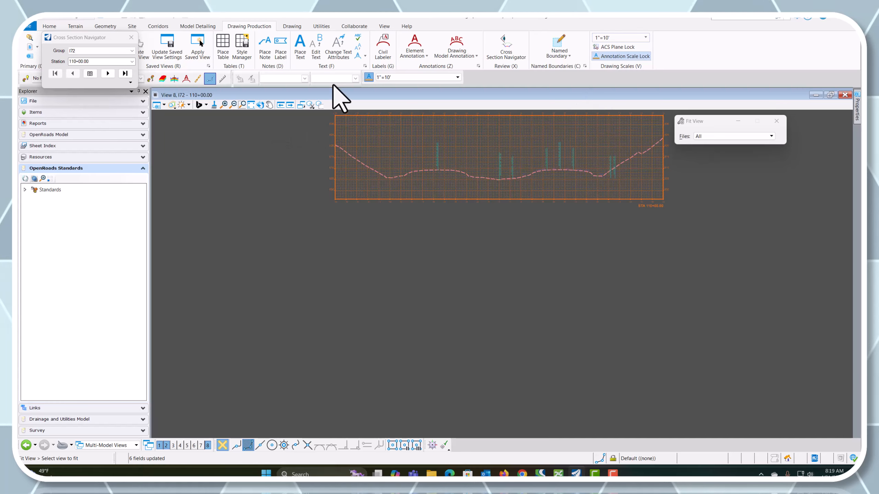
drag(81, 38, 225, 136)
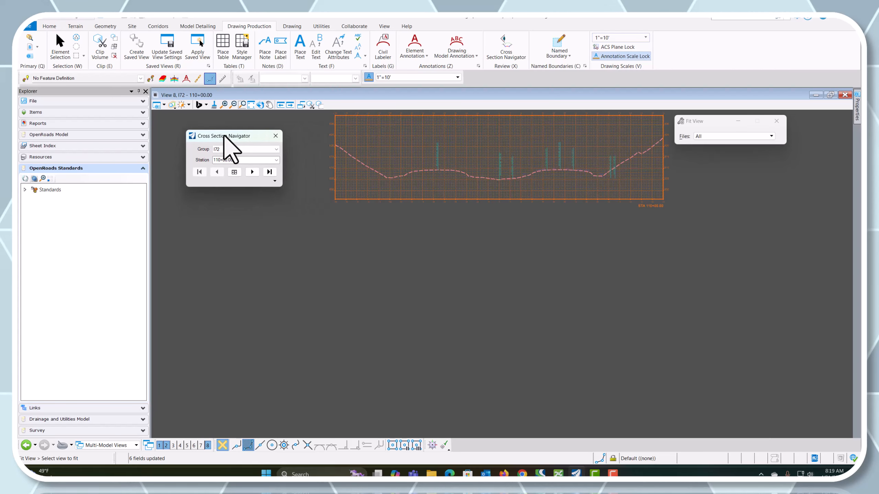
click(232, 173)
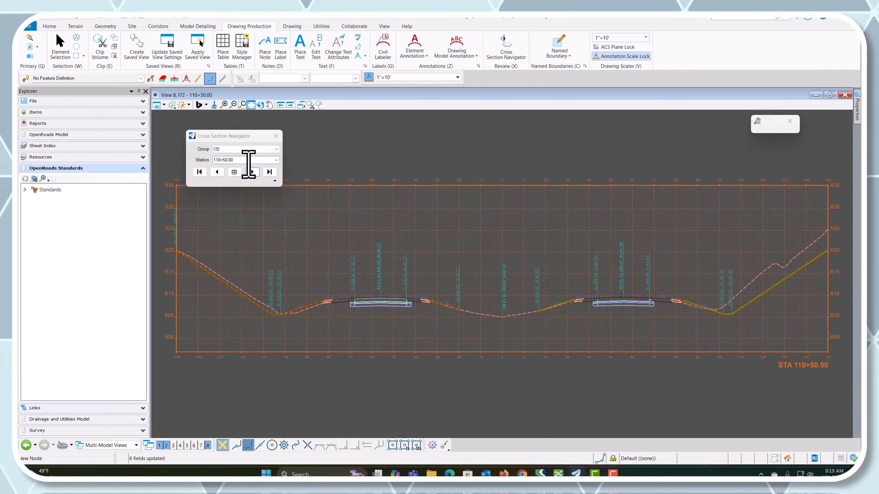
click(276, 160)
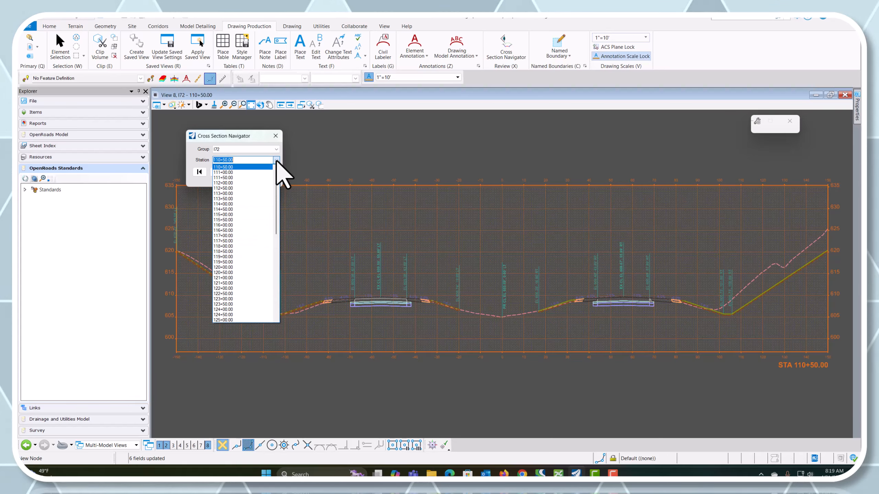
click(252, 246)
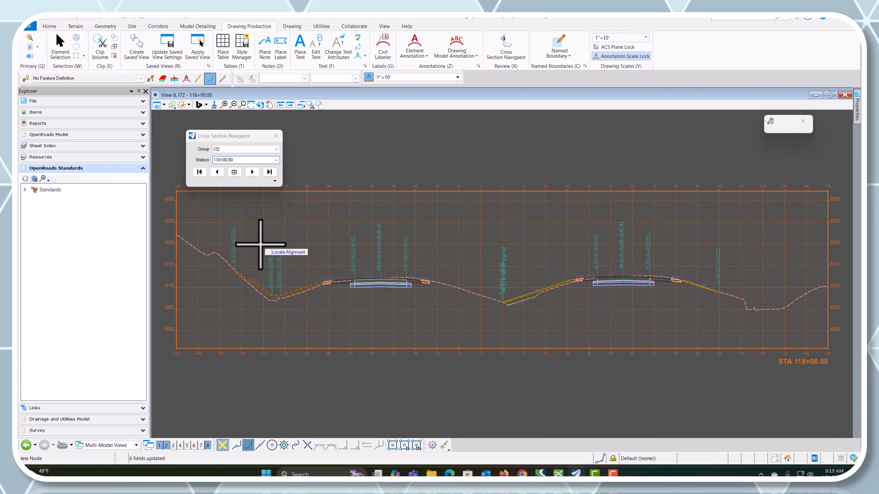
Step: Advance to station 118+50.00, examine the pavement slope labels up close, and fit the whole section in the view
click(242, 160)
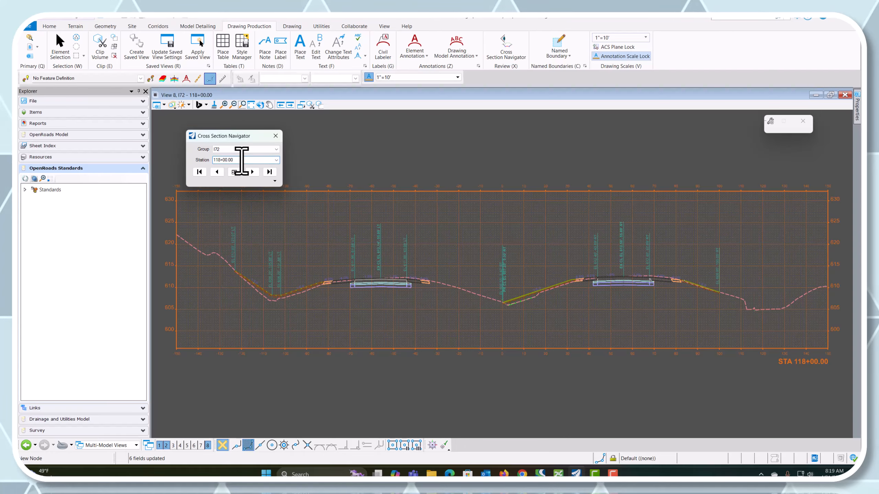
scroll(367, 295, up, 4)
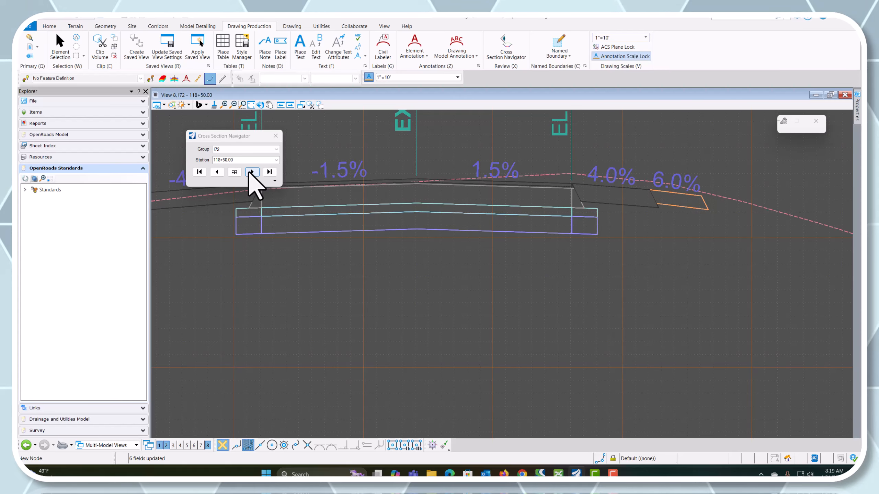
click(234, 172)
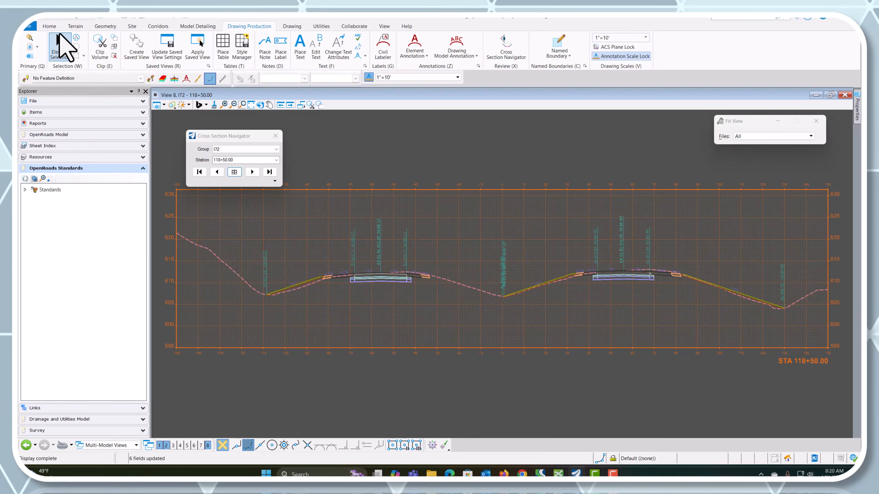
click(55, 46)
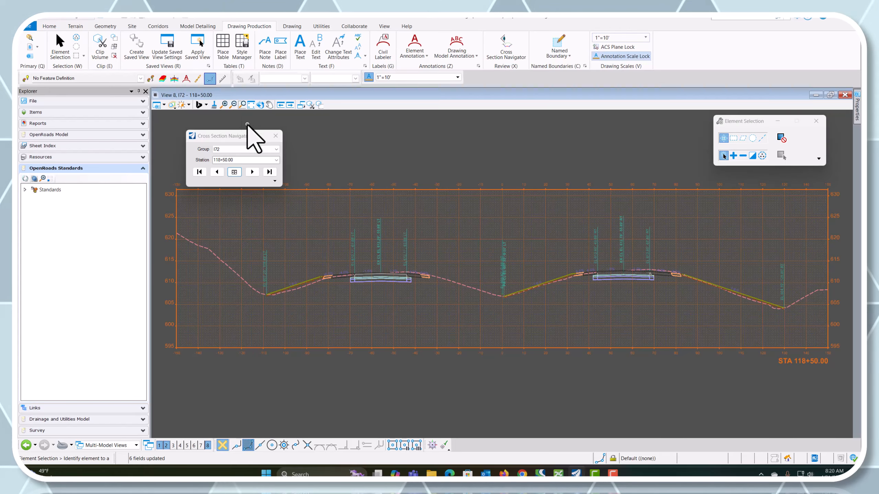